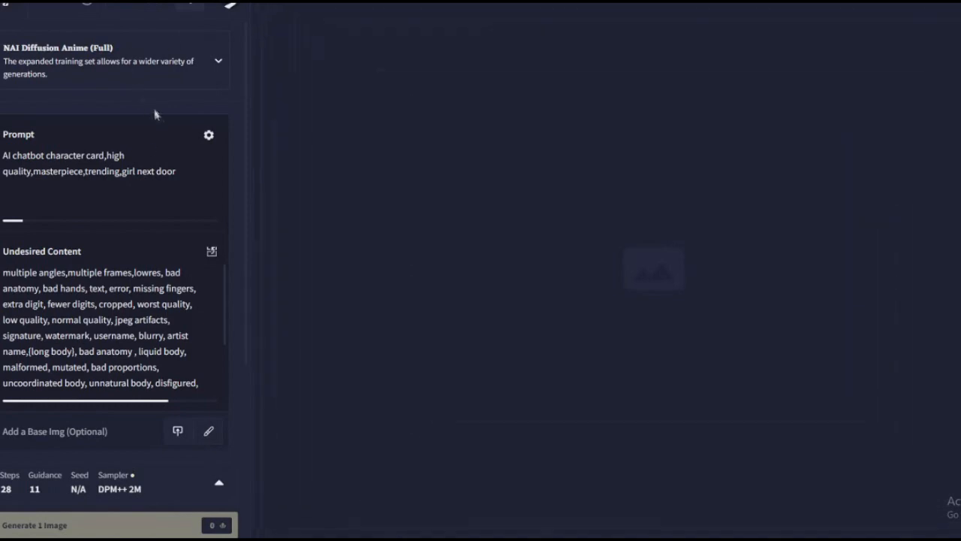
Remove "girl next door" from the end of the prompt, keeping the tags up to "trending,".
click(176, 171)
drag(177, 172, 137, 172)
click(177, 171)
mouse_move(210, 397)
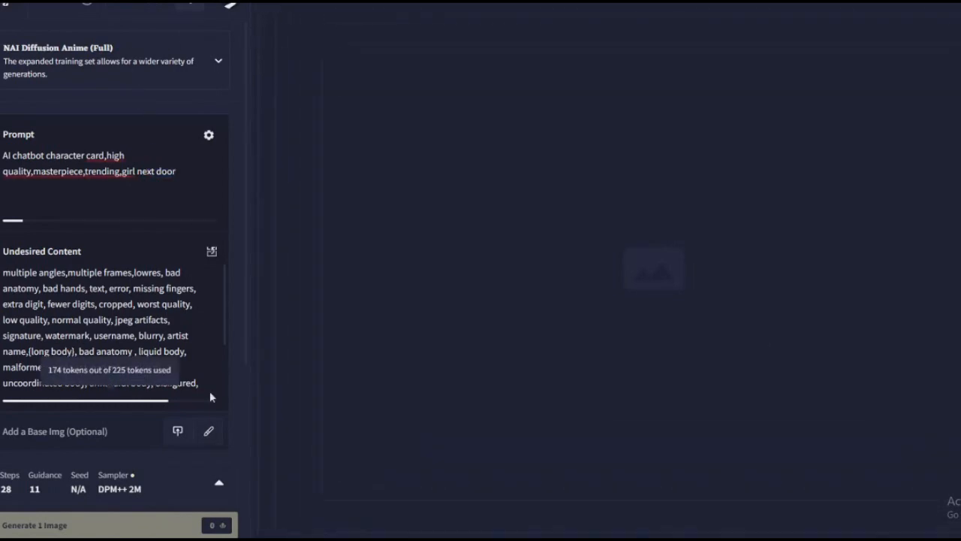
key(BackSpace)
key(BackSpace)
key(BackSpace)
key(BackSpace)
key(BackSpace)
key(BackSpace)
key(BackSpace)
key(BackSpace)
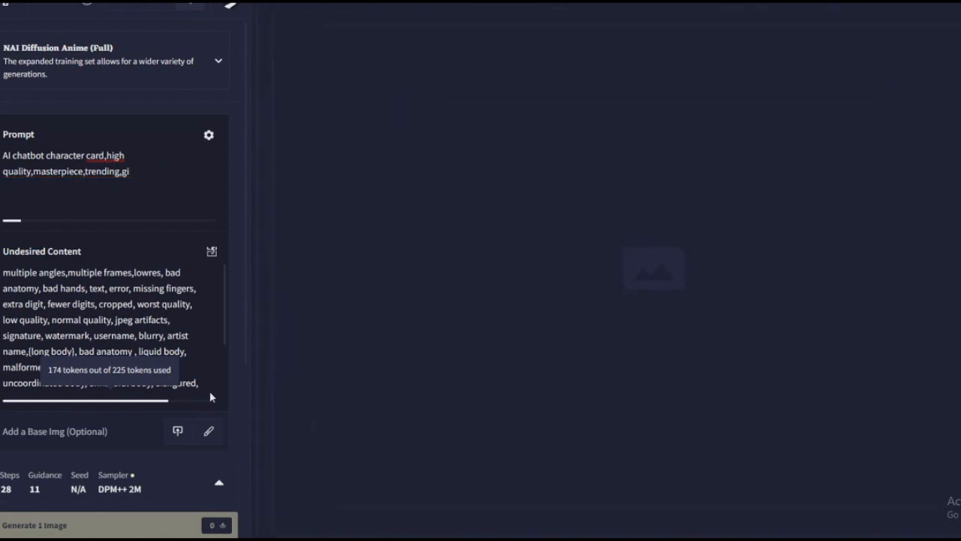
key(BackSpace)
Append "I planned to use this as a montage of images for" after "trending," in the prompt.
text(I do)
key(BackSpace)
text(planned to use)
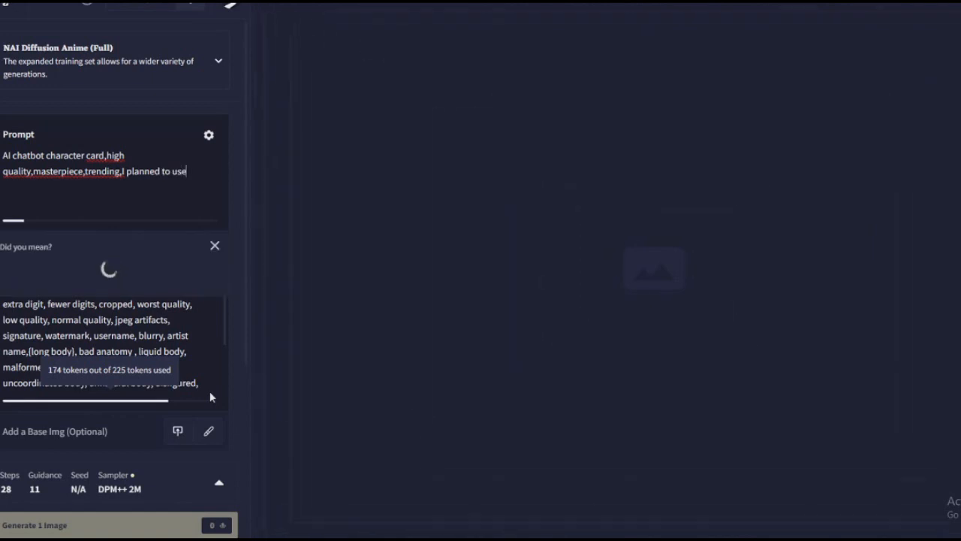
text( this as a montag)
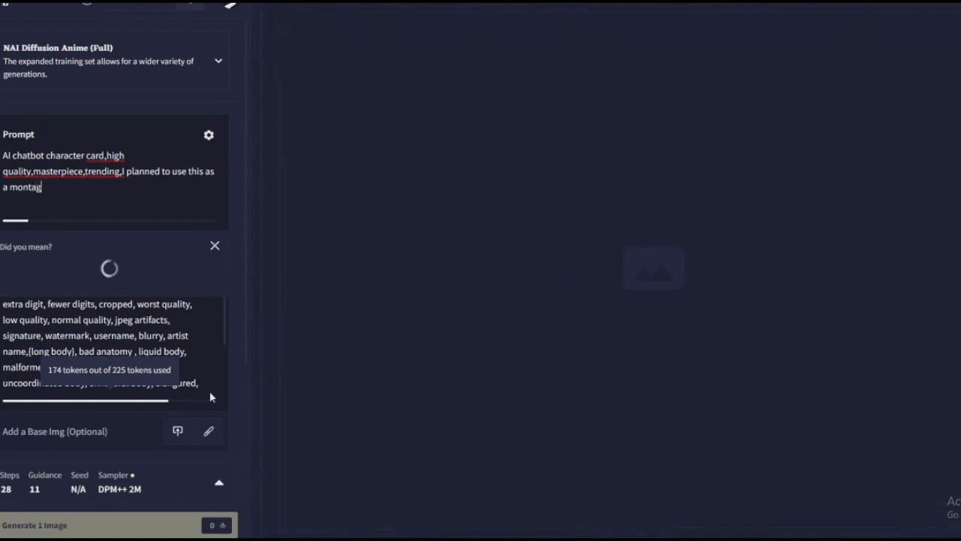
text(e of)
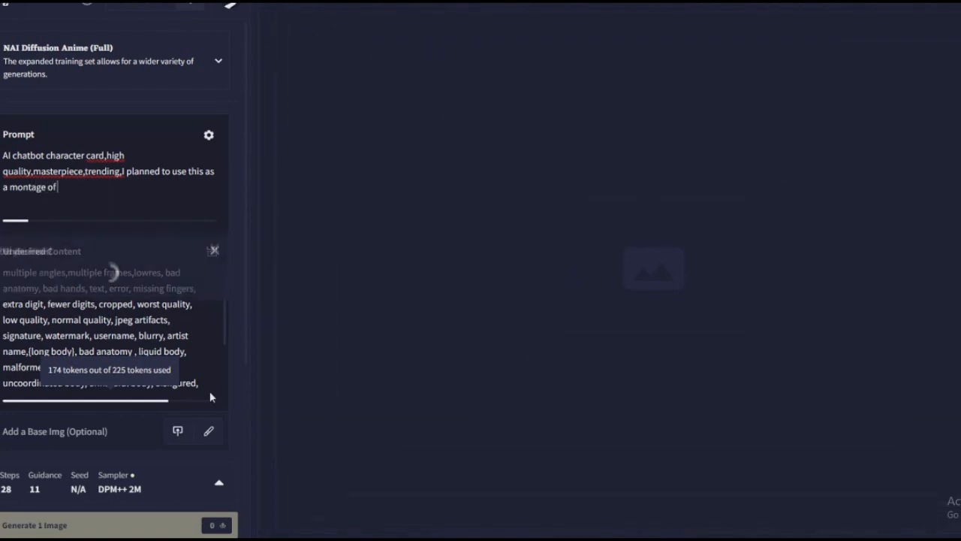
text( images)
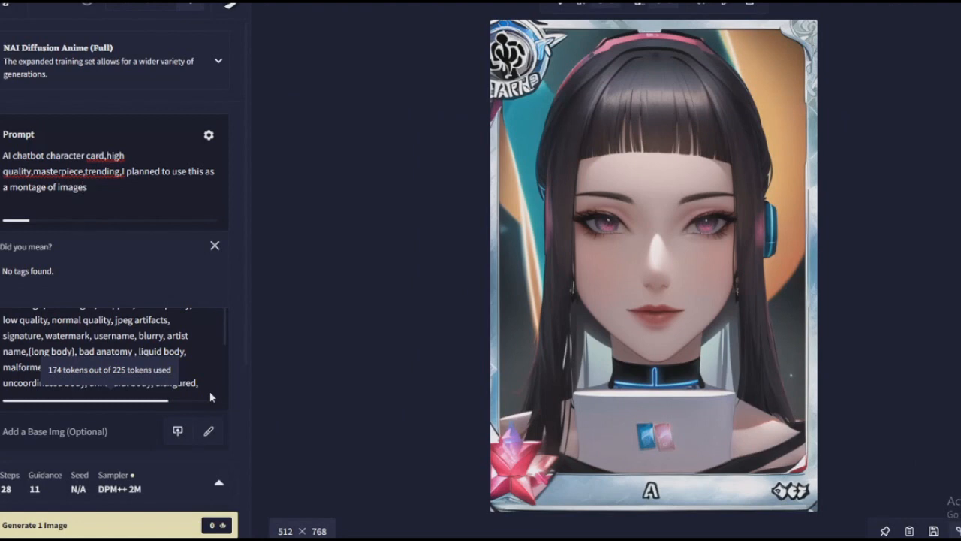
text( for the)
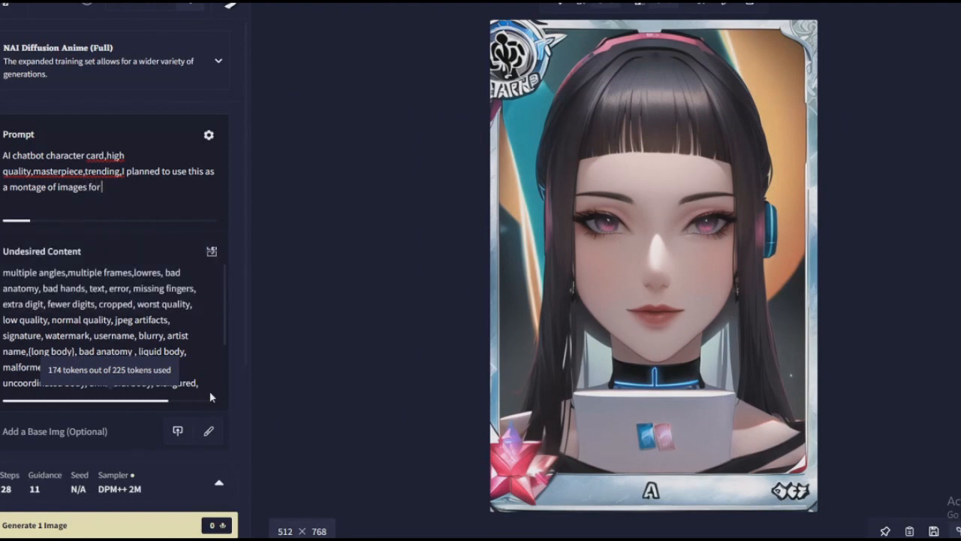
Replace the text after "trending," in the prompt with "hot dude".
key(BackSpace)
key(BackSpace)
key(BackSpace)
key(BackSpace)
key(BackSpace)
key(BackSpace)
key(BackSpace)
key(BackSpace)
key(BackSpace)
key(BackSpace)
key(BackSpace)
key(BackSpace)
key(BackSpace)
key(BackSpace)
key(BackSpace)
key(BackSpace)
key(BackSpace)
key(BackSpace)
key(BackSpace)
key(BackSpace)
key(BackSpace)
key(BackSpace)
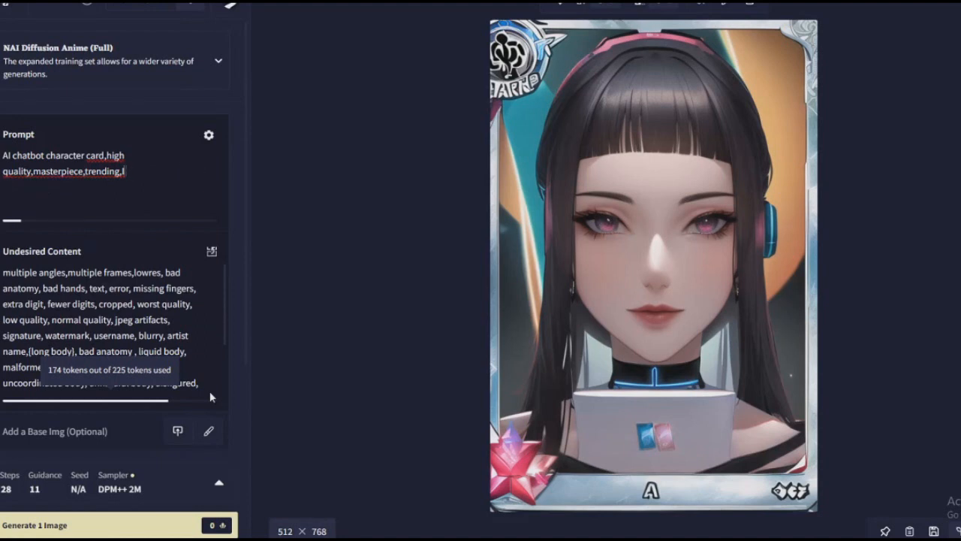
text(hot dude)
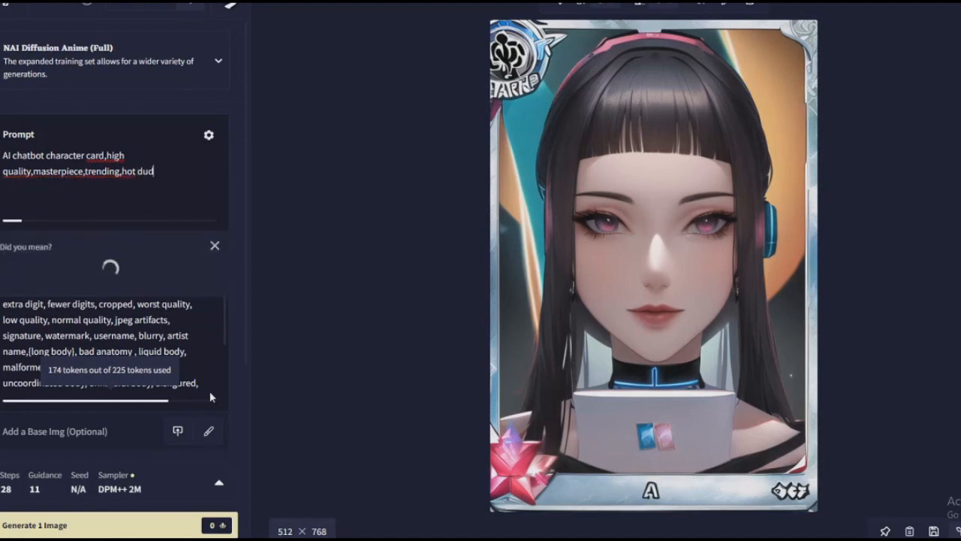
Replace "hot dude" in the prompt with "but NAI is doing its thing tonight and being incredibly slow for no reason.".
key(BackSpace)
key(BackSpace)
key(BackSpace)
key(BackSpace)
key(BackSpace)
key(BackSpace)
key(BackSpace)
key(BackSpace)
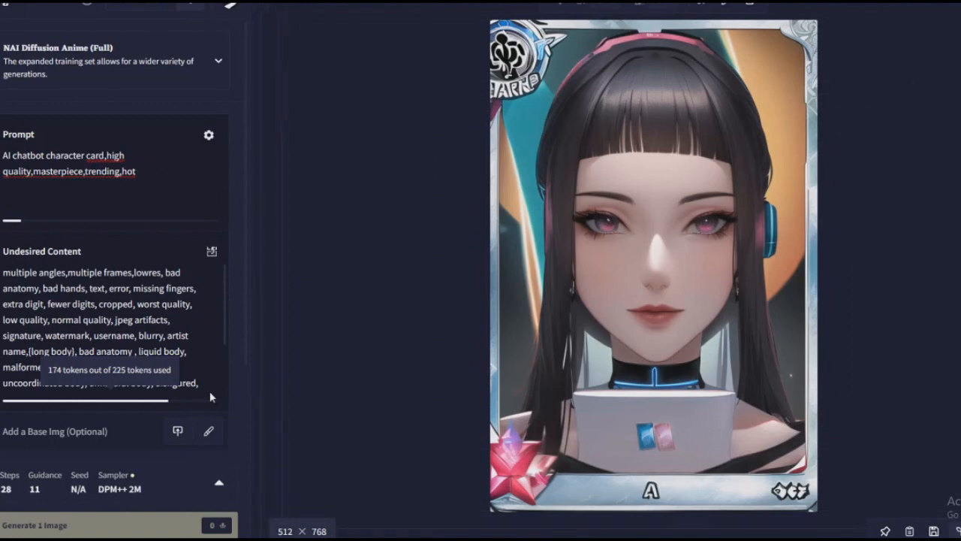
text(but NAI isb)
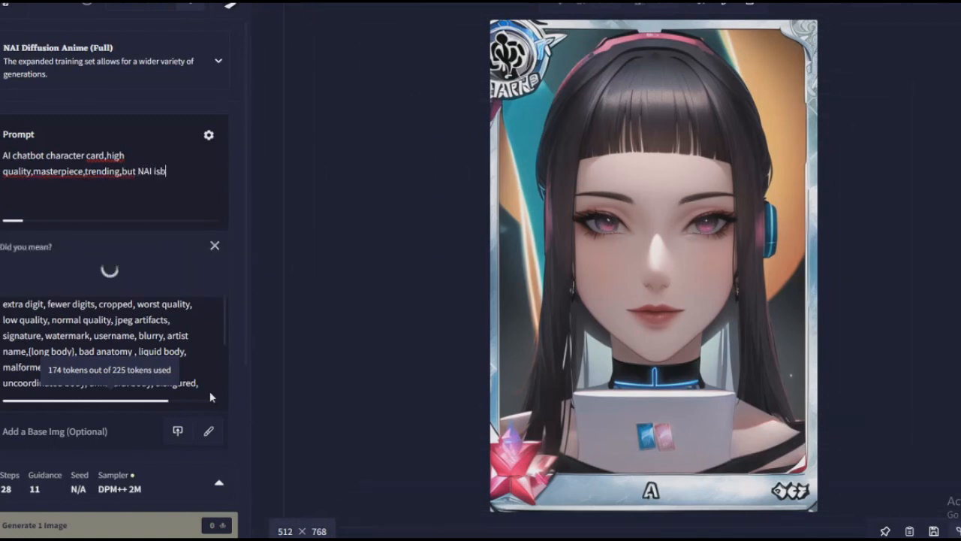
key(BackSpace)
text(doi)
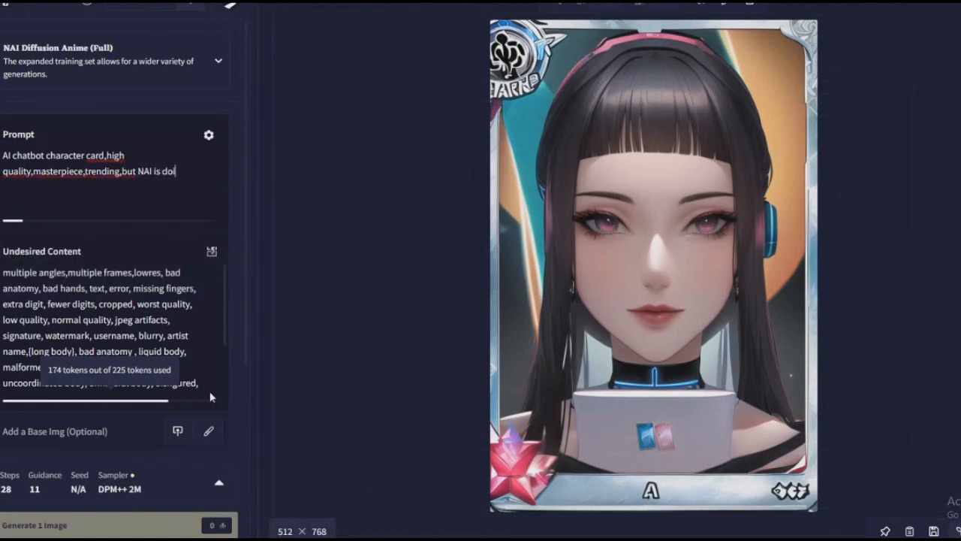
text(ng its thing tonight and being inc)
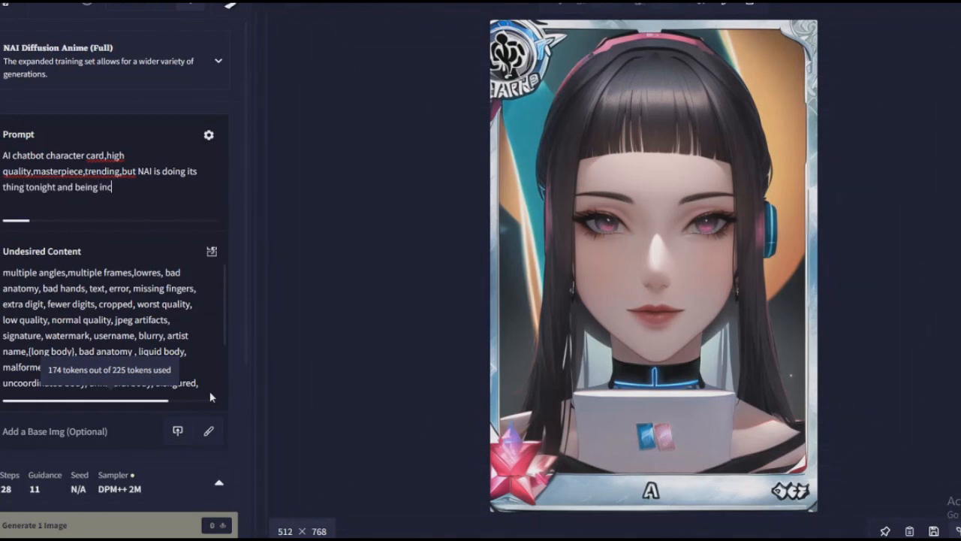
text(redibly slow for)
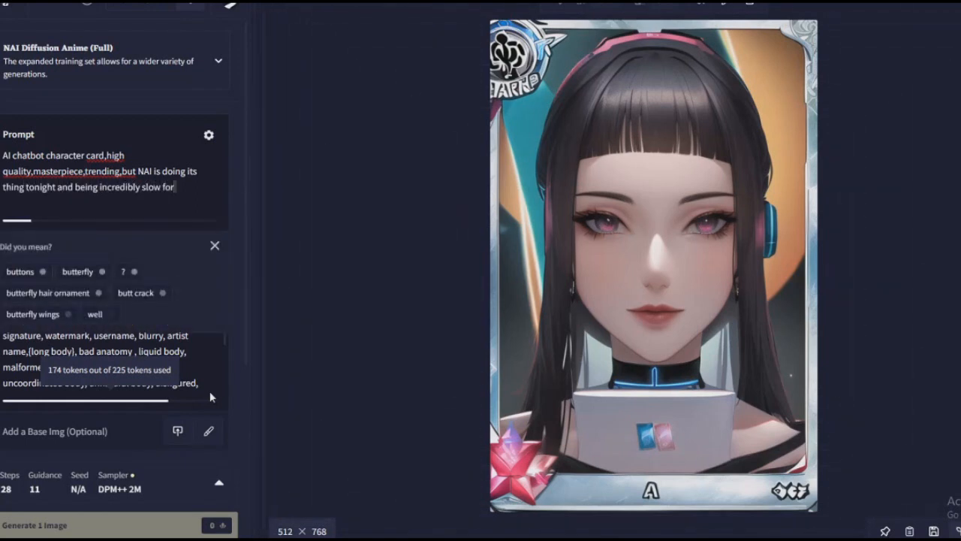
text( no reason.)
Change the prompt's ending after "trending," to "so I'll be generating way more than I should need to".
key(BackSpace)
key(BackSpace)
key(BackSpace)
key(BackSpace)
key(BackSpace)
key(BackSpace)
key(BackSpace)
key(BackSpace)
key(BackSpace)
key(BackSpace)
key(BackSpace)
key(BackSpace)
key(BackSpace)
key(BackSpace)
key(BackSpace)
key(BackSpace)
key(BackSpace)
key(BackSpace)
key(BackSpace)
key(BackSpace)
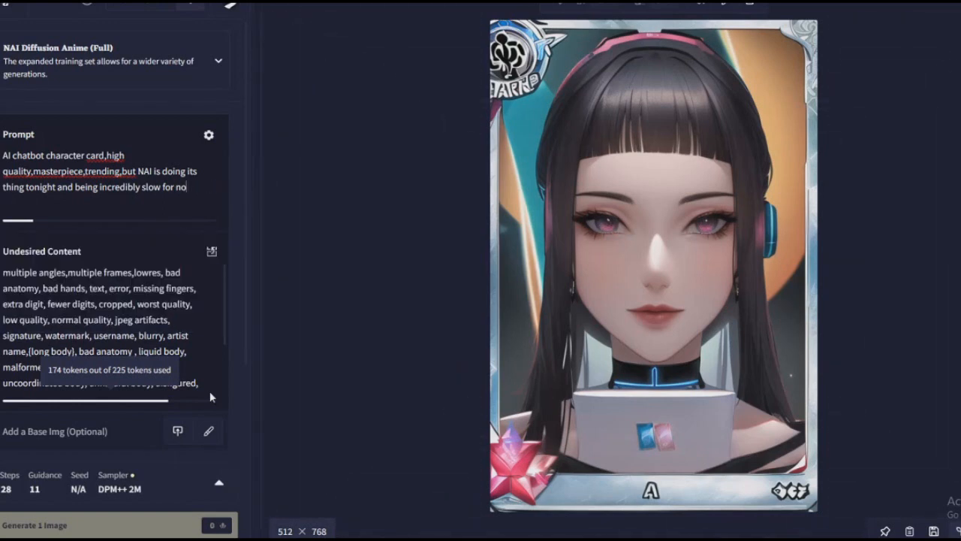
key(BackSpace)
key(BackSpace)
key(BackSpace)
key(BackSpace)
key(BackSpace)
key(BackSpace)
key(BackSpace)
key(BackSpace)
key(BackSpace)
key(BackSpace)
key(BackSpace)
key(BackSpace)
key(BackSpace)
key(BackSpace)
key(BackSpace)
key(BackSpace)
key(BackSpace)
key(BackSpace)
key(BackSpace)
key(BackSpace)
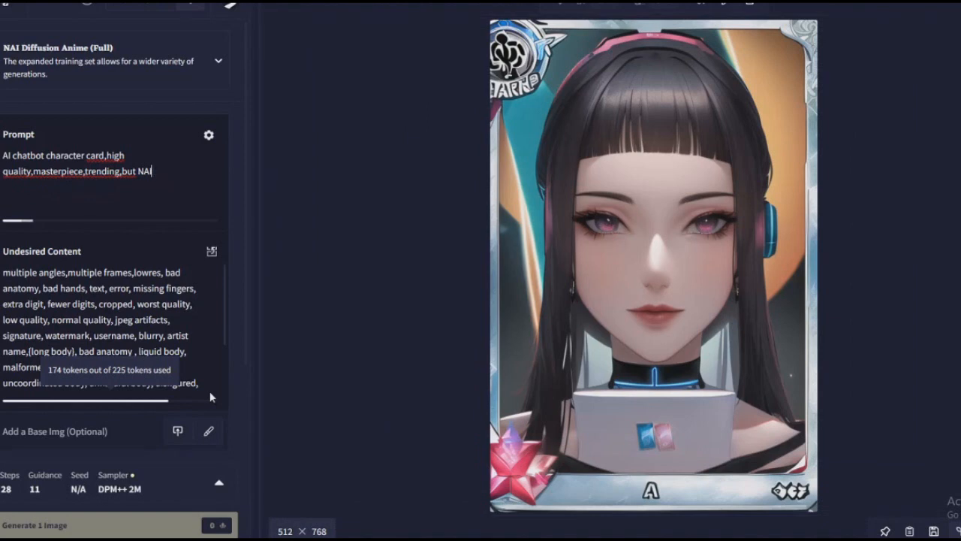
key(BackSpace)
text(so)
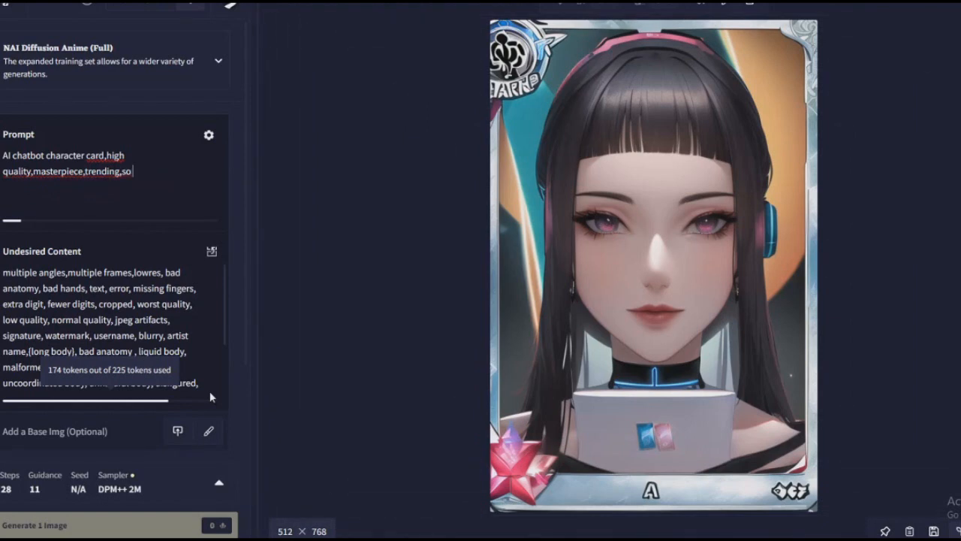
text( I'll be generat)
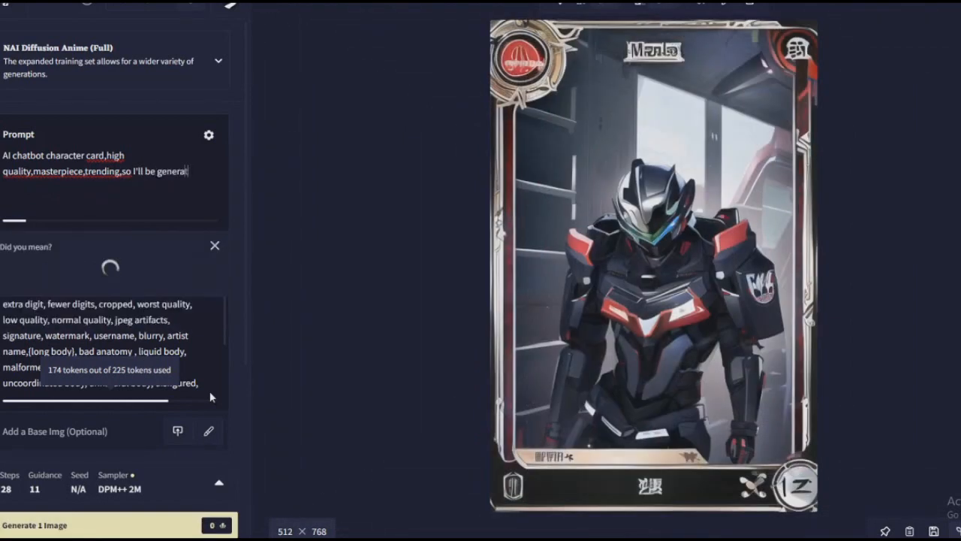
text(ing way more than I sh)
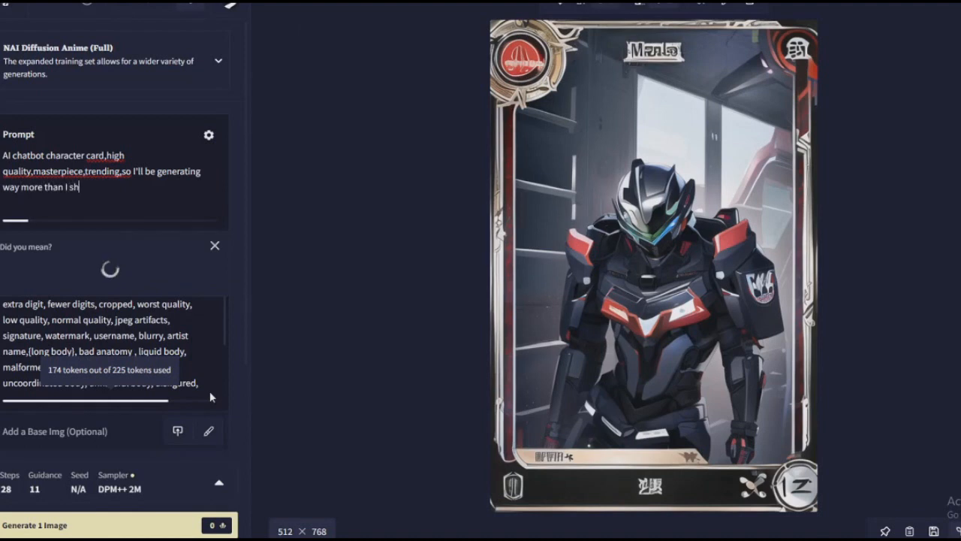
text(ould need to)
Replace everything after "trending," in the prompt with "your hot boss".
key(shift+Up)
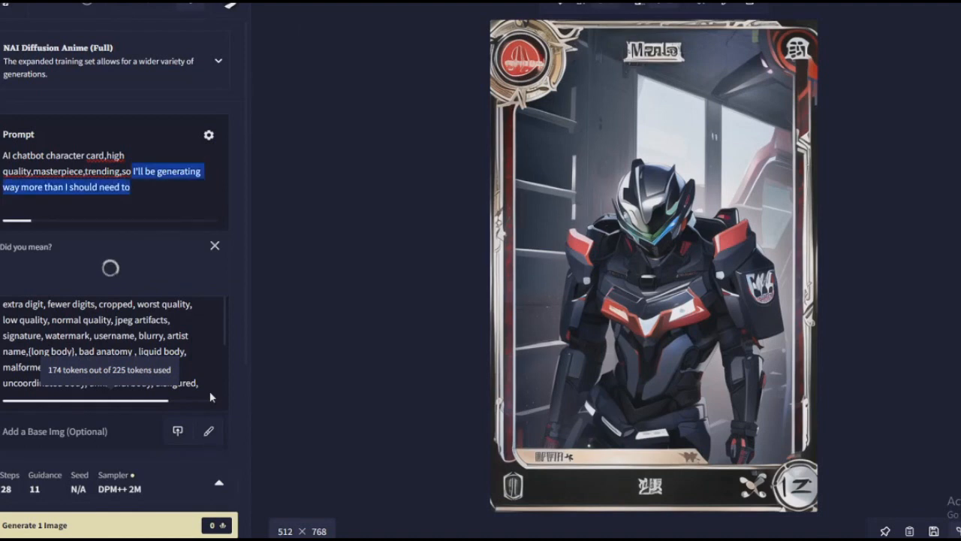
key(BackSpace)
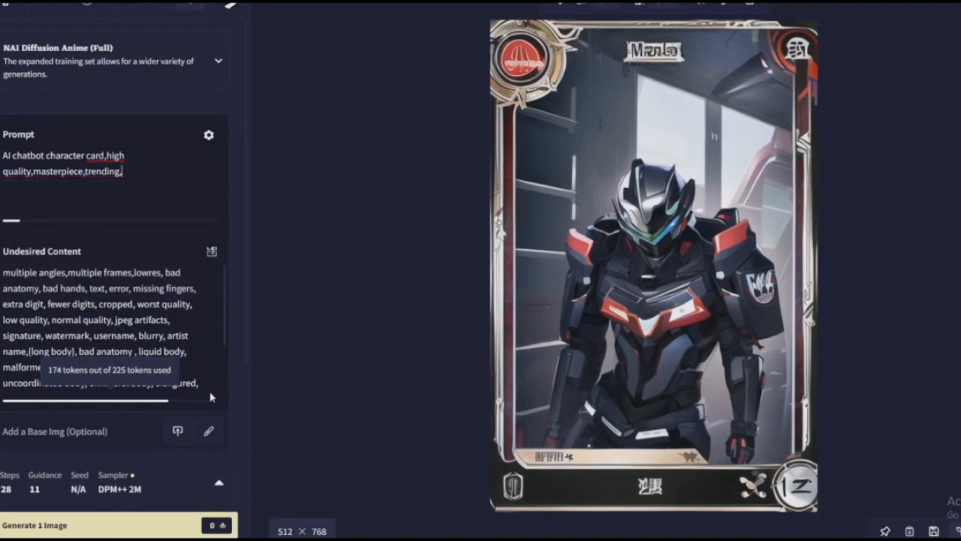
text(our hot boss)
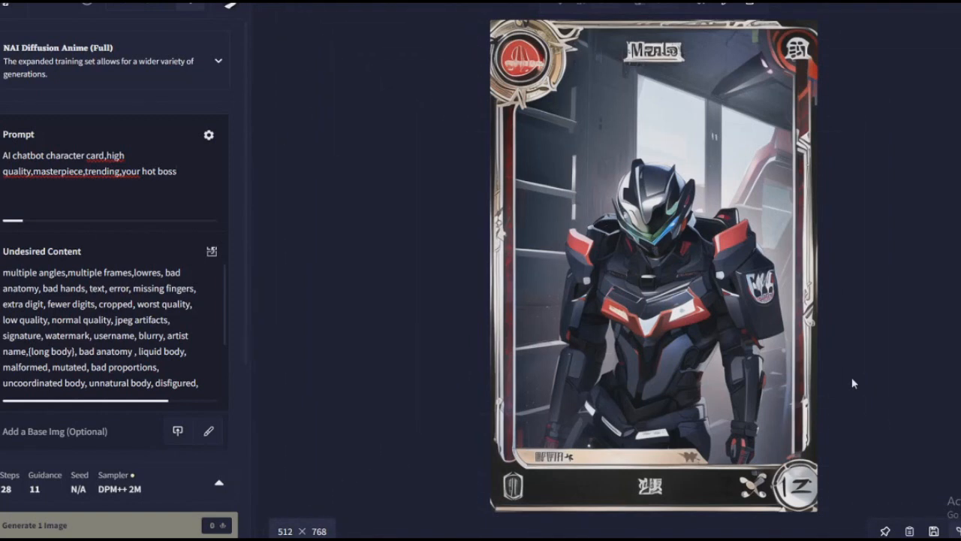
Rewrite the prompt's ending as "you won't see it but boy I'll be cropping a lot of this time out".
key(BackSpace)
key(BackSpace)
key(BackSpace)
key(BackSpace)
key(BackSpace)
key(BackSpace)
key(BackSpace)
key(BackSpace)
key(BackSpace)
key(BackSpace)
text(won't see it but boy I')
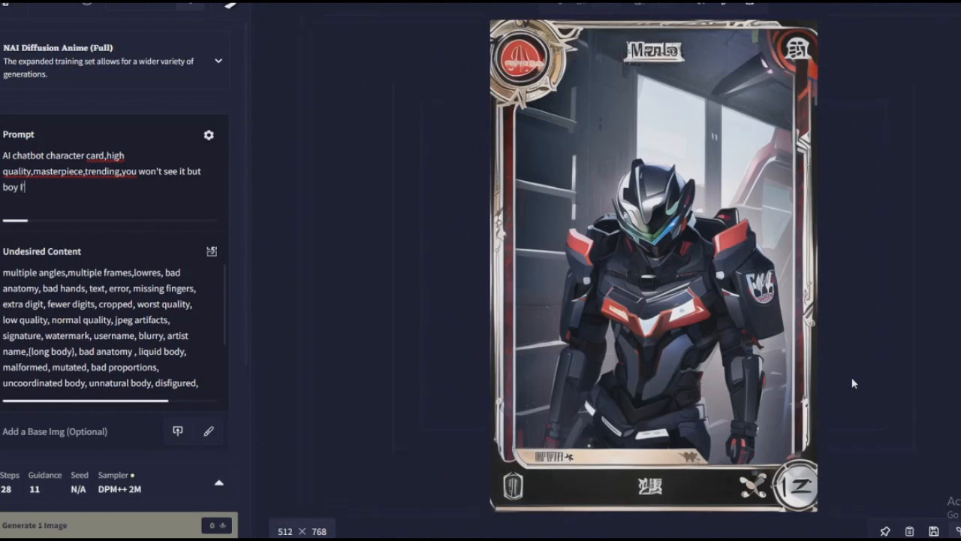
text(ll be cc)
text(opping a lot of this)
text( time out)
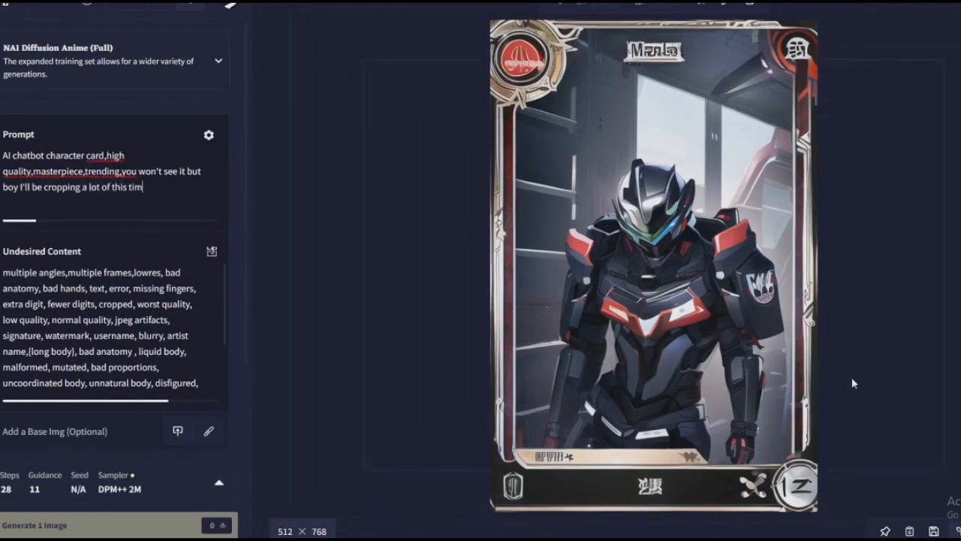
Replace the remark after "trending," in the prompt with "no idea why NAI does this sometimes.".
key(ctrl+shift+Left)
key(ctrl+shift+Left)
key(ctrl+shift+Left)
key(ctrl+shift+Left)
key(ctrl+shift+Left)
key(ctrl+shift+Left)
key(ctrl+shift+Left)
key(ctrl+shift+Left)
key(ctrl+shift+Left)
key(ctrl+shift+Left)
key(ctrl+shift+Left)
key(ctrl+shift+Left)
key(ctrl+shift+Left)
key(BackSpace)
key(BackSpace)
key(BackSpace)
key(BackSpace)
key(BackSpace)
key(BackSpace)
key(BackSpace)
text(no idea why NAI doesthis)
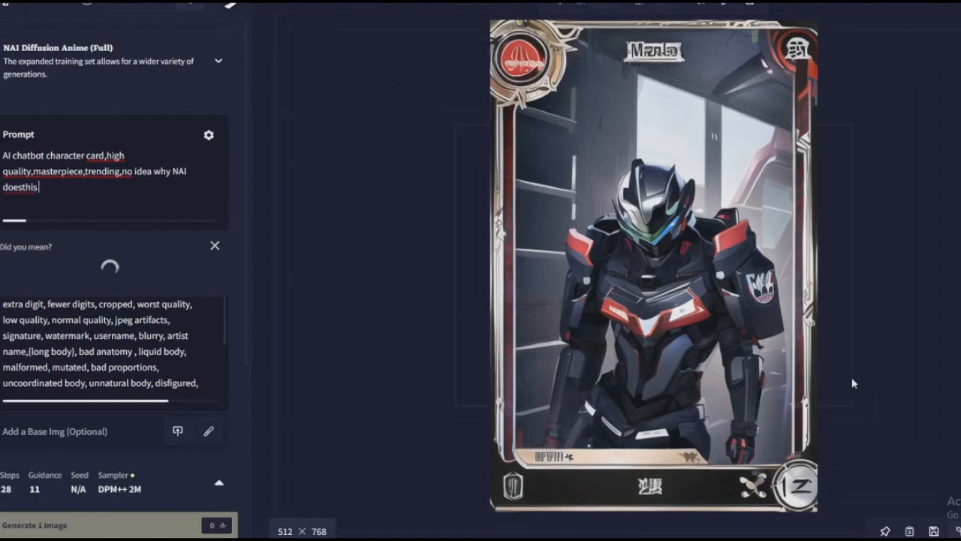
key(BackSpace)
key(BackSpace)
key(BackSpace)
key(BackSpace)
text(this sometimes.)
Delete all the text after "trending," at the end of the prompt.
key(shift+Up)
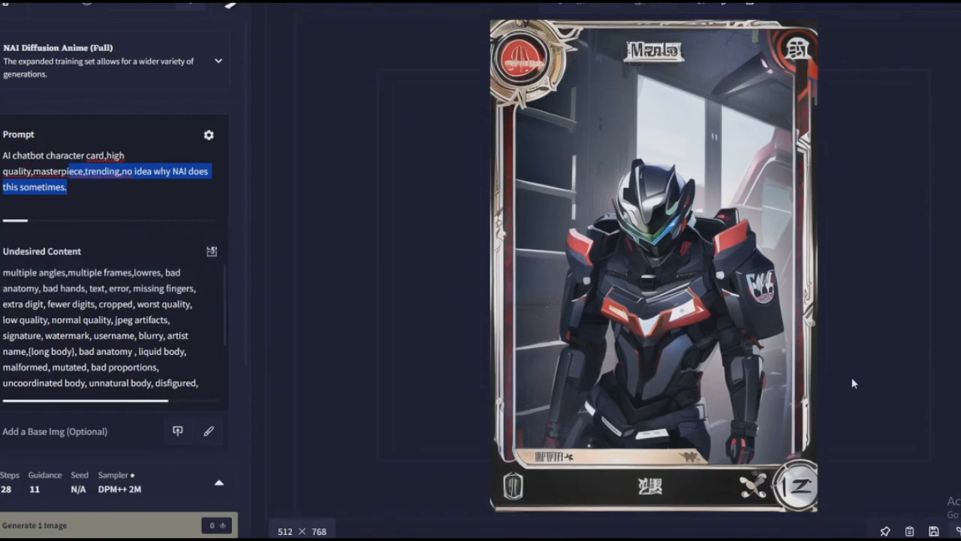
key(shift+Right)
key(shift+Right)
key(shift+Right)
key(shift+Right)
key(shift+Right)
key(shift+Right)
key(shift+Right)
key(shift+Right)
key(shift+Right)
key(shift+Right)
key(shift+Right)
key(shift+Right)
key(shift+Right)
key(BackSpace)
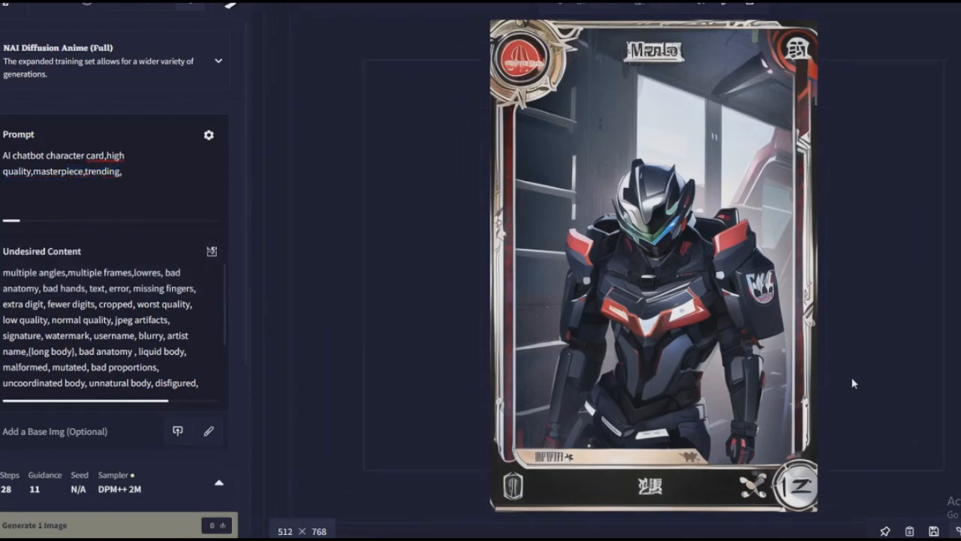
text(probably jus)
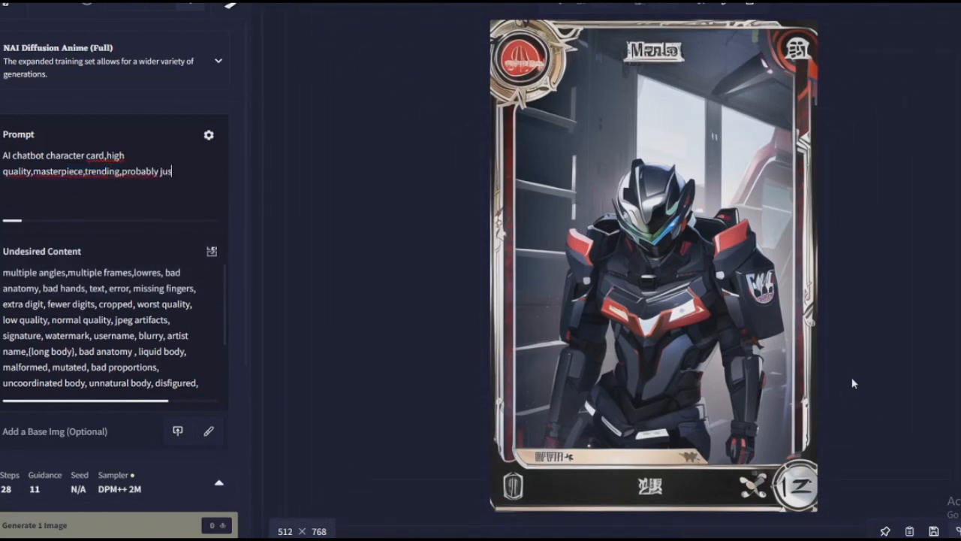
text(t to give me)
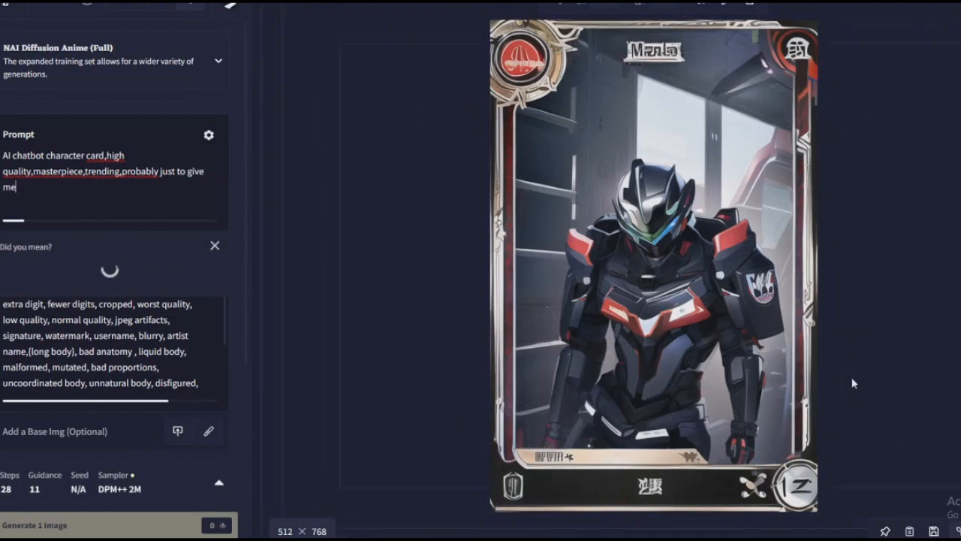
text( grief)
key(shift+Up)
key(shift+Right)
key(shift+Right)
key(shift+Right)
key(shift+Right)
key(shift+Right)
key(shift+Right)
key(shift+Right)
key(shift+Right)
key(shift+Right)
key(shift+Right)
key(shift+Right)
key(shift+Right)
key(shift+Right)
key(shift+Right)
key(shift+Right)
key(shift+Right)
key(shift+Right)
key(shift+Right)
key(shift+Right)
key(shift+Right)
key(shift+Right)
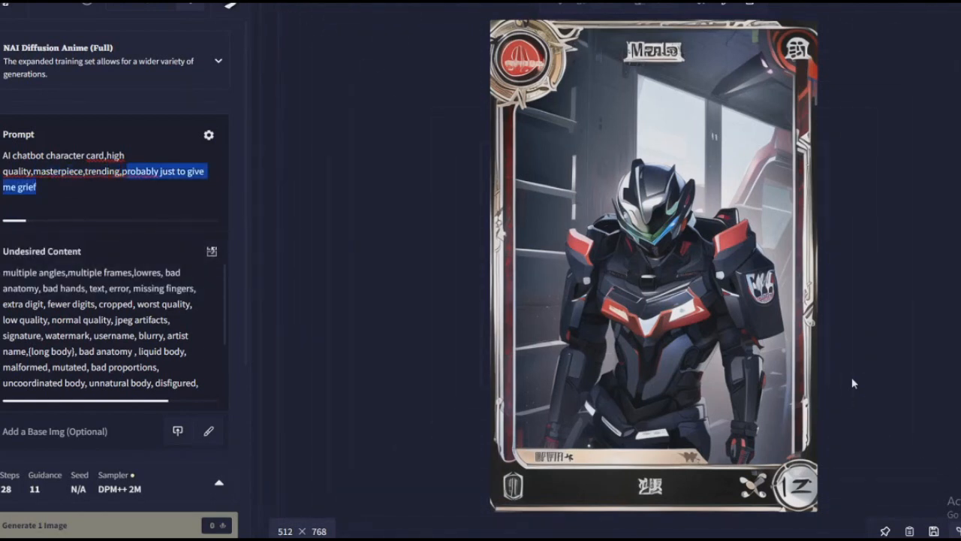
key(BackSpace)
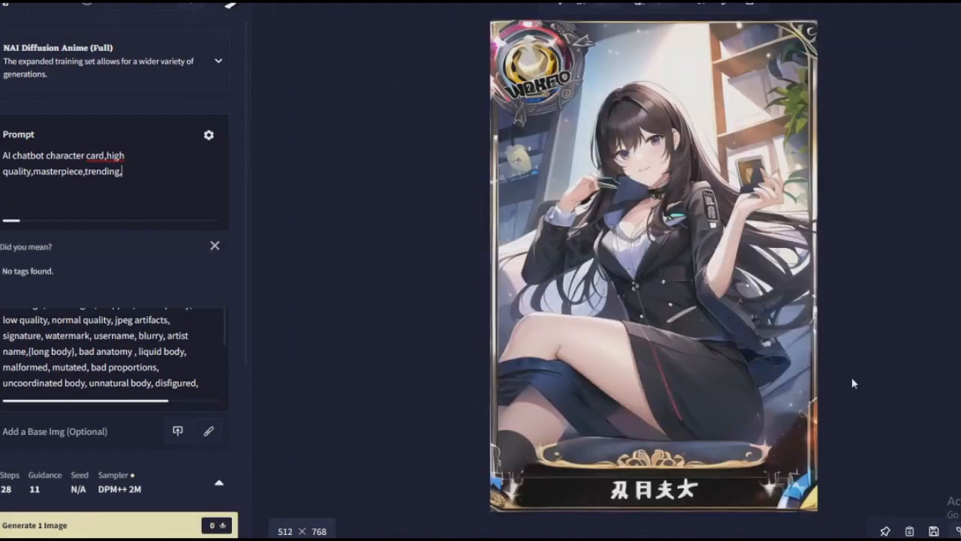
Append "your hot boss,1boy,best quality,bishounen,otome game,detailed face,pretty eyes" after "trending," in the prompt and generate the image.
text(your h)
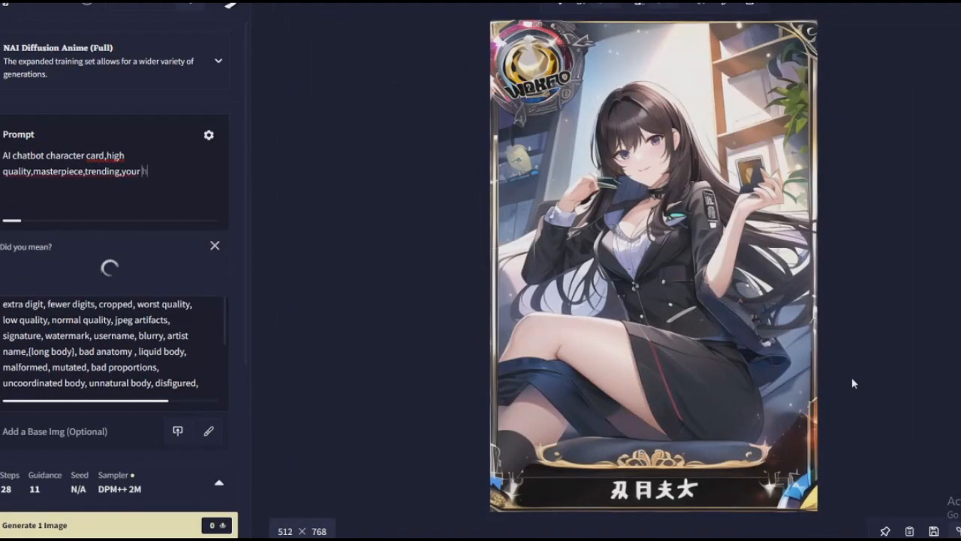
text(ot boss,)
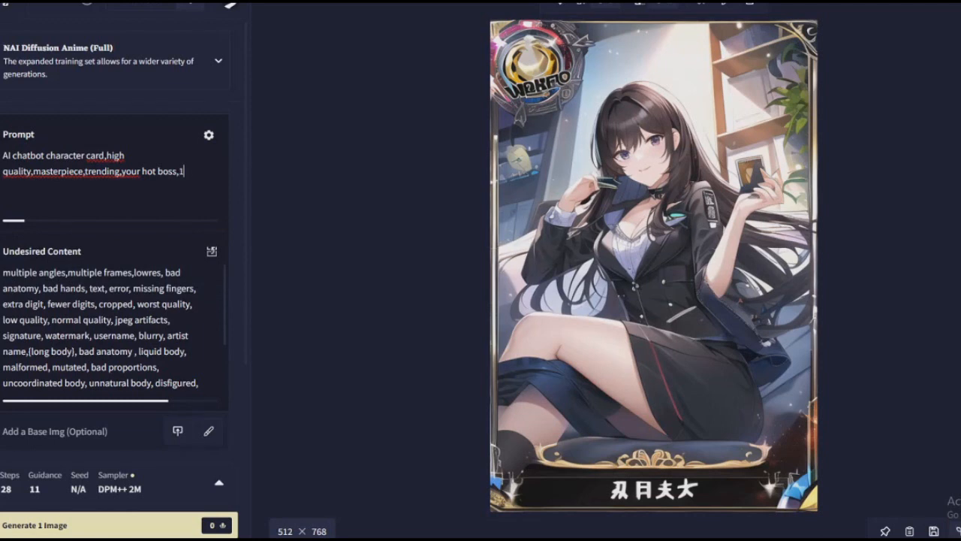
text(1boy,best quality)
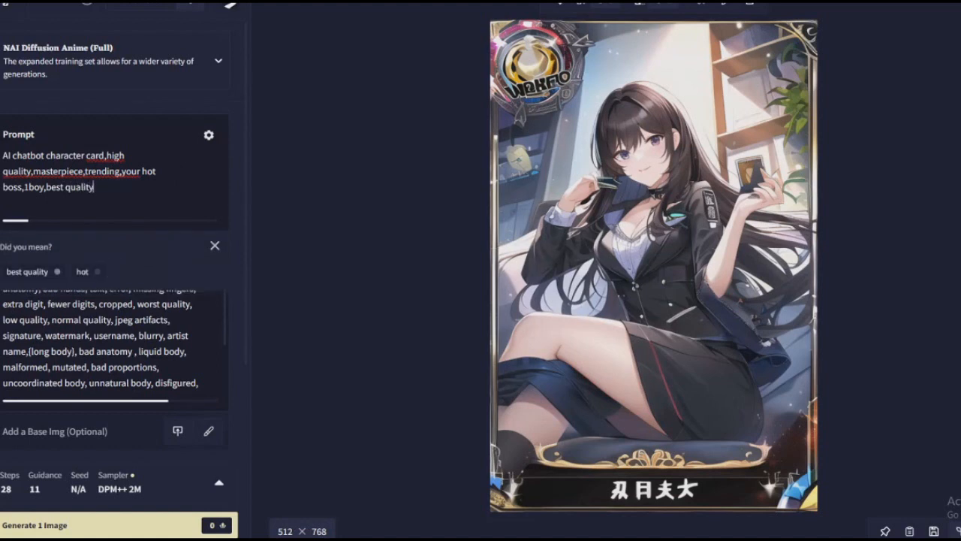
text(,)
text(bishou)
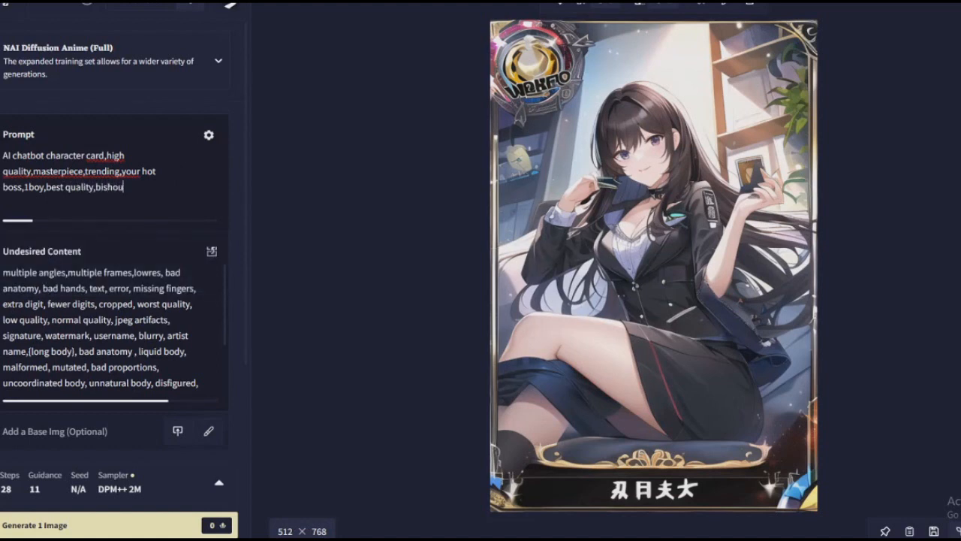
text(nen,otome game,detailed face,c)
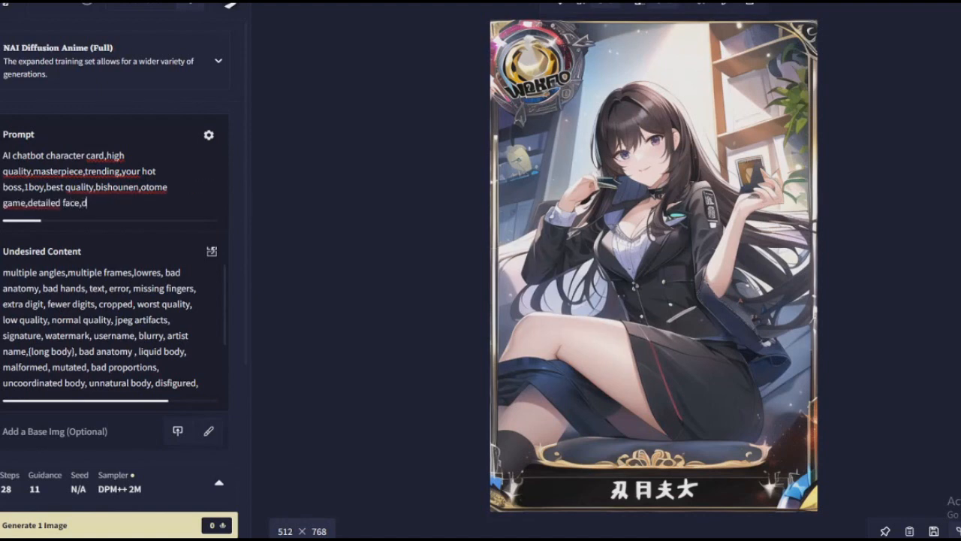
key(BackSpace)
text(pretty eyes)
key(ctrl+Return)
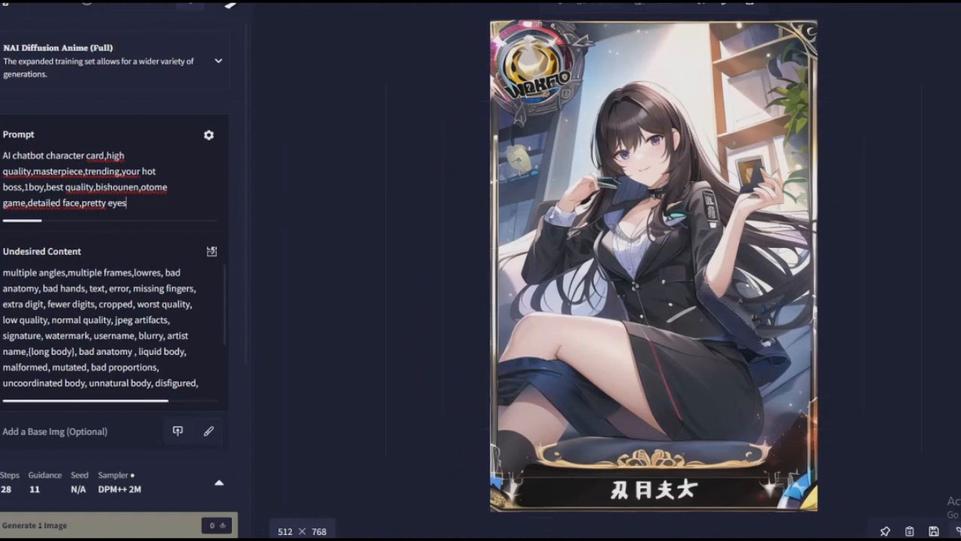
key(ctrl+Return)
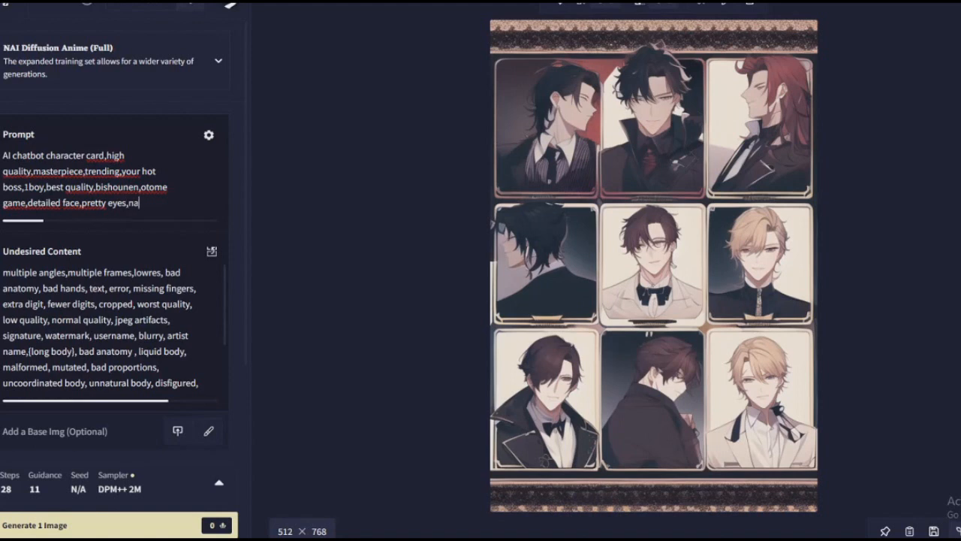
text('ms su)
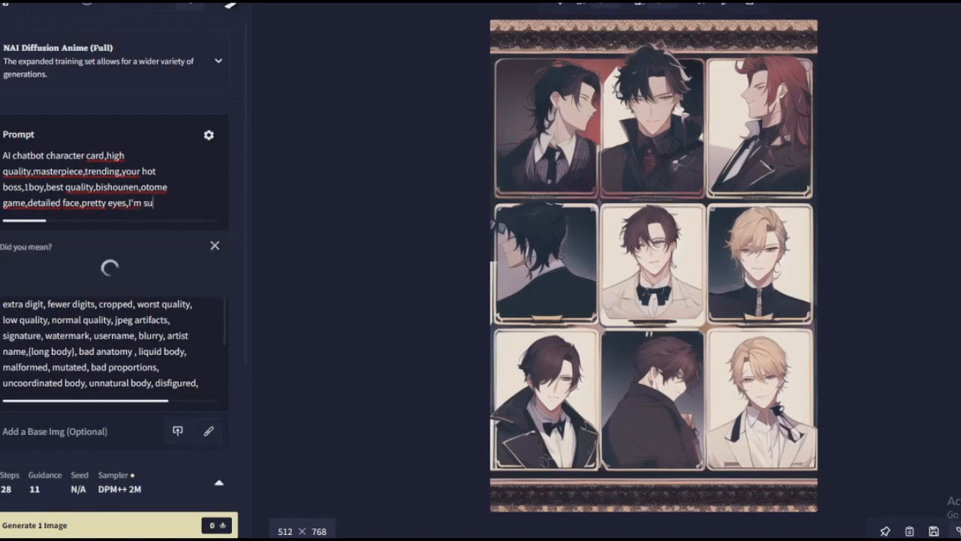
text(re I said 1)
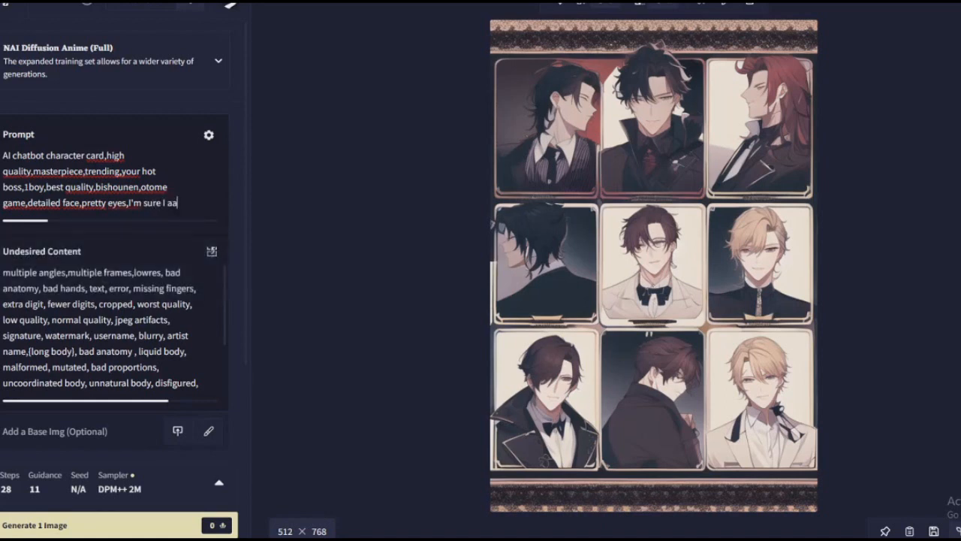
text(boy)
key(BackSpace)
key(BackSpace)
key(BackSpace)
key(BackSpace)
key(BackSpace)
key(BackSpace)
key(BackSpace)
key(BackSpace)
key(BackSpace)
key(BackSpace)
key(BackSpace)
key(BackSpace)
key(BackSpace)
key(BackSpace)
key(BackSpace)
key(BackSpace)
key(BackSpace)
key(BackSpace)
Add "solo male" after "pretty eyes," at the end of the prompt.
text(solo male)
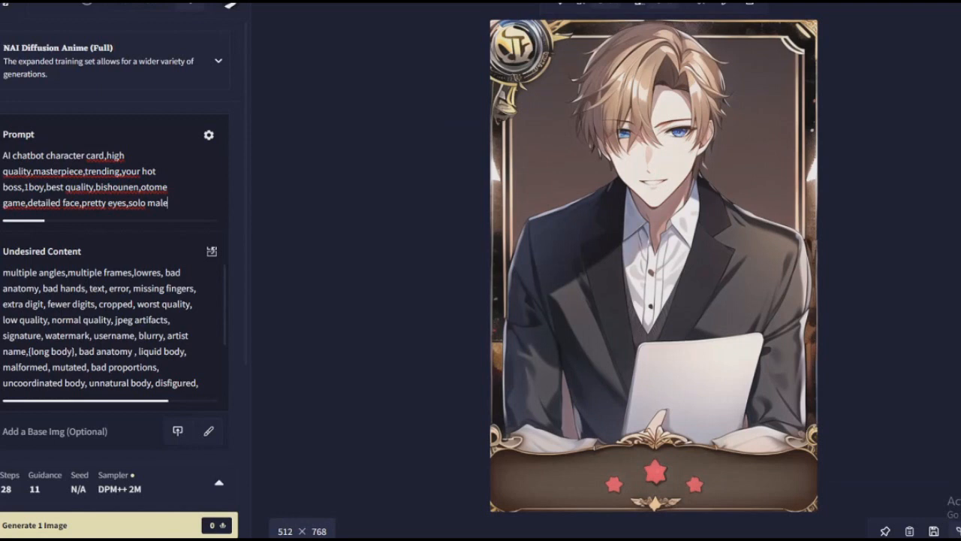
Change "solo male" to "solo female" and replace "hot boss" with "debt collector" in the prompt.
click(150, 203)
text(fe)
drag(144, 171, 22, 187)
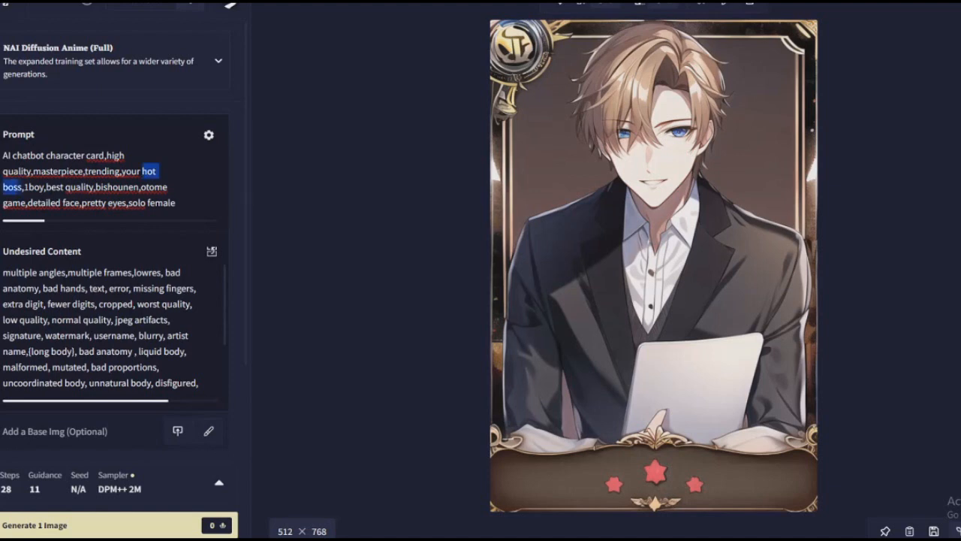
text(debt collec)
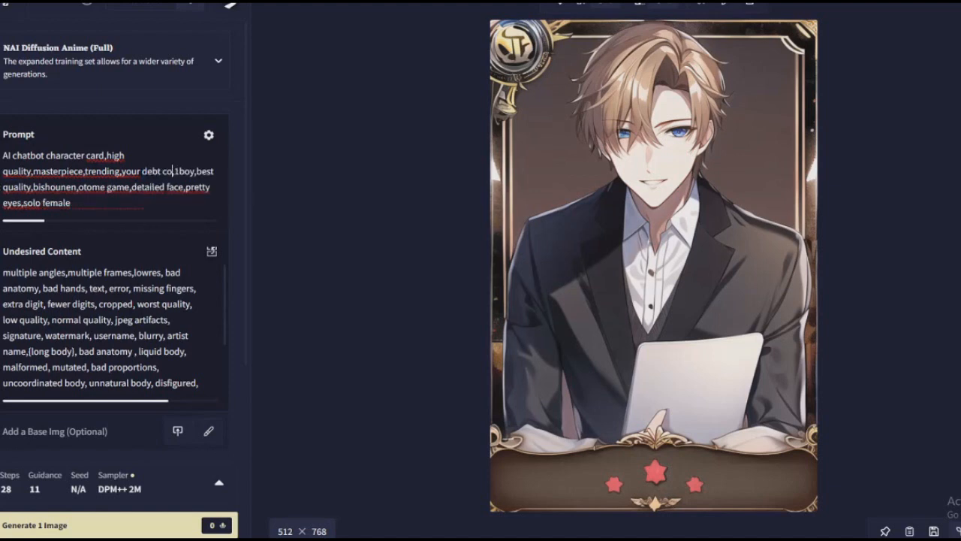
text(tor,)
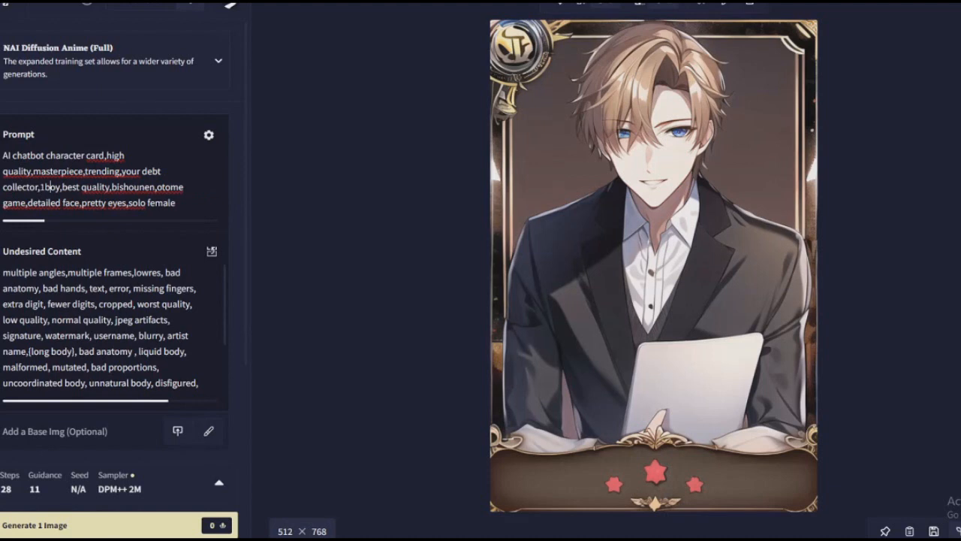
Change "1boy" to "1girl" and "bishounen" to "bishoujo" in the prompt, and generate the image.
double_click(47, 187)
text(1girl)
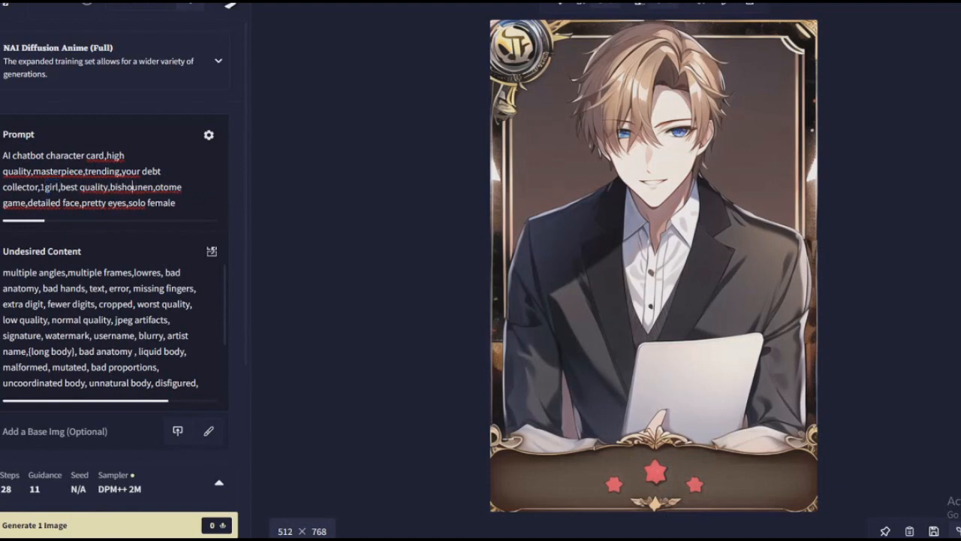
text(jo)
key(ctrl+Return)
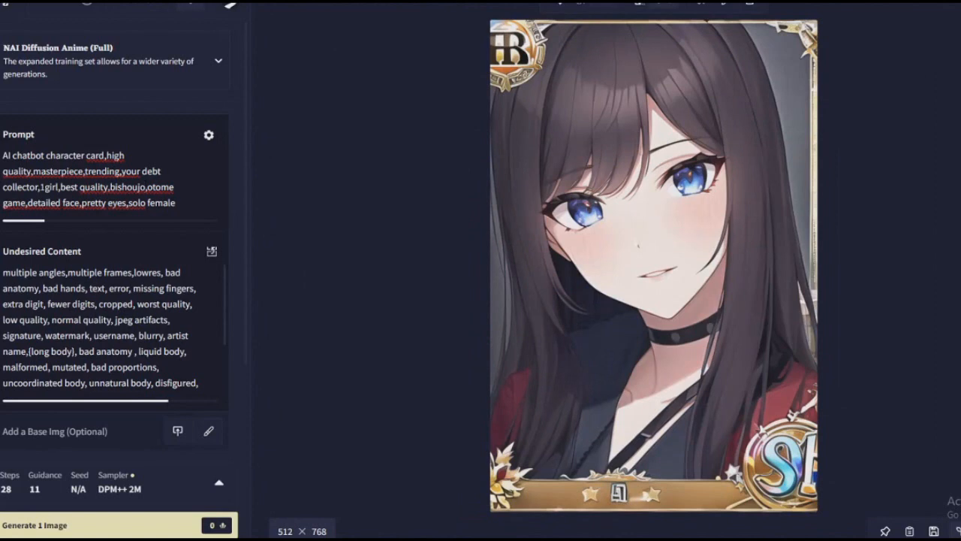
Change "bishoujo" to "bishounen" and "1girl" to "1boy" in the prompt.
key(BackSpace)
key(BackSpace)
text(nen)
click(122, 186)
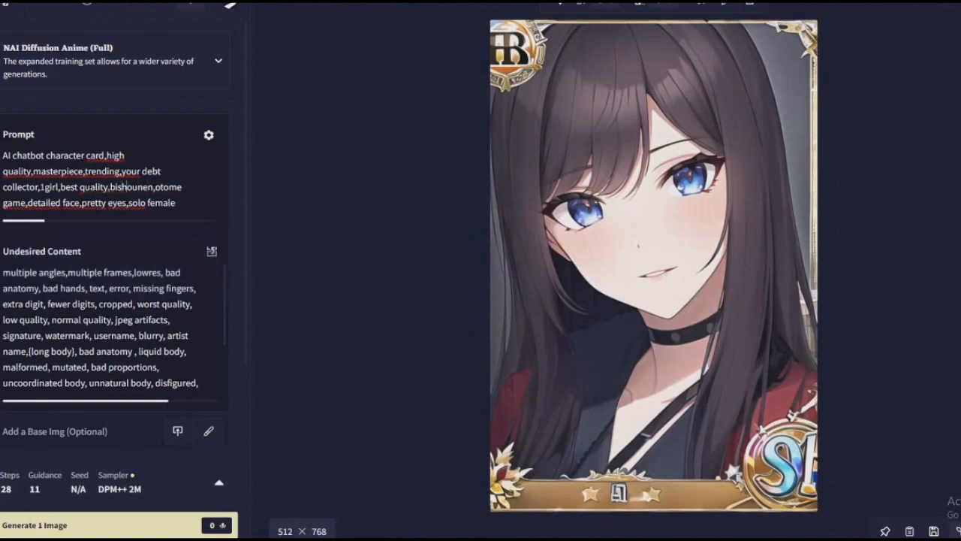
key(BackSpace)
key(BackSpace)
key(BackSpace)
key(BackSpace)
text(boy)
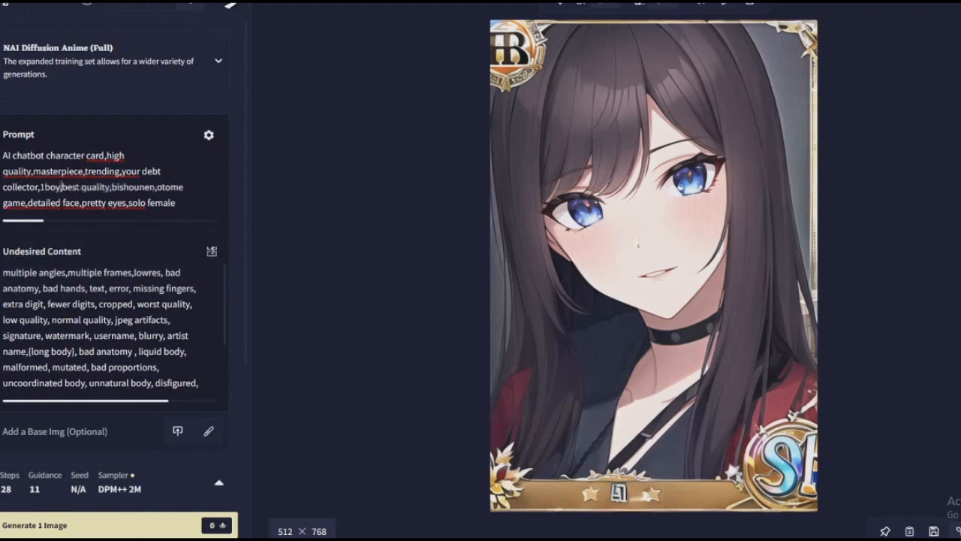
Replace "debt collector" with "ex boyfriend" and change "solo female" to "solo male" in the prompt.
click(38, 186)
key(BackSpace)
key(BackSpace)
key(BackSpace)
key(BackSpace)
key(BackSpace)
key(BackSpace)
key(BackSpace)
key(BackSpace)
key(BackSpace)
key(BackSpace)
key(BackSpace)
key(BackSpace)
key(BackSpace)
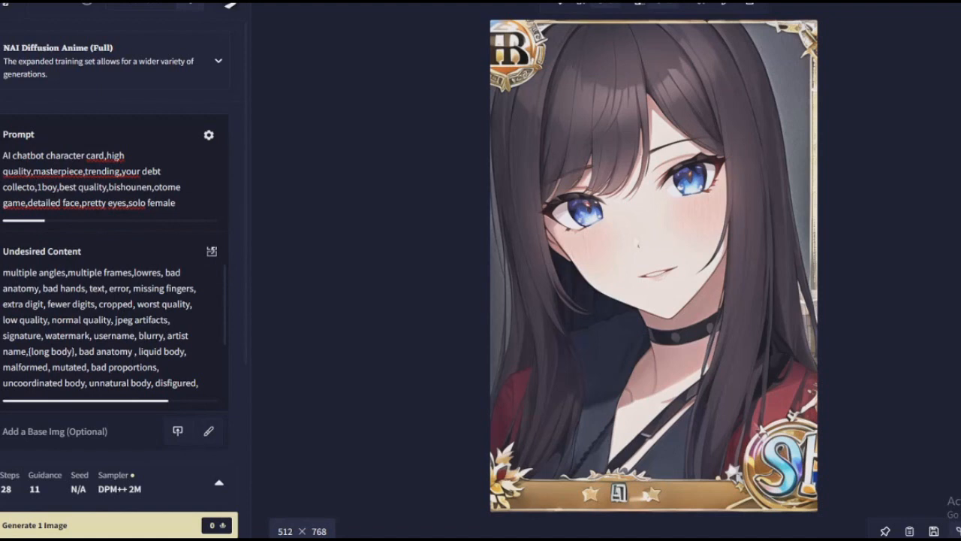
key(BackSpace)
text(ex boyfriend)
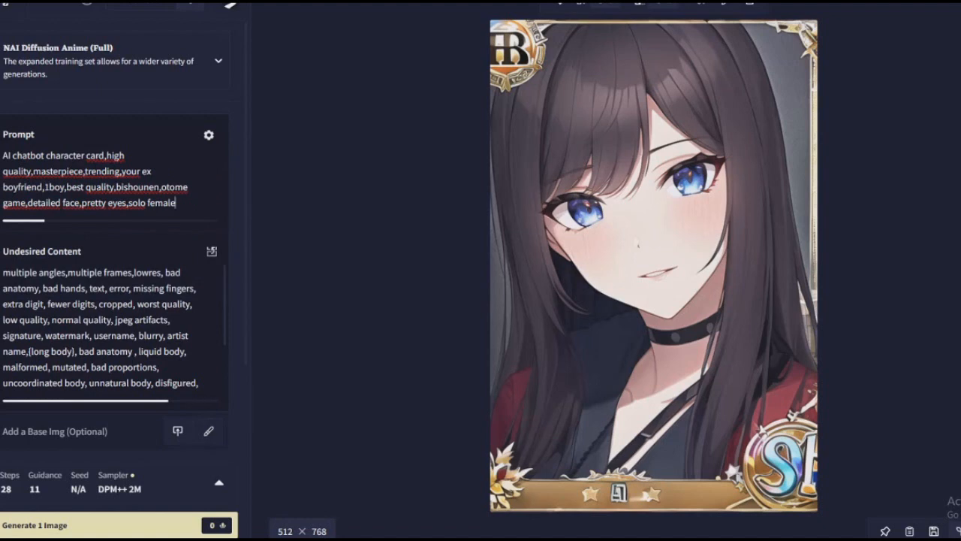
key(BackSpace)
key(BackSpace)
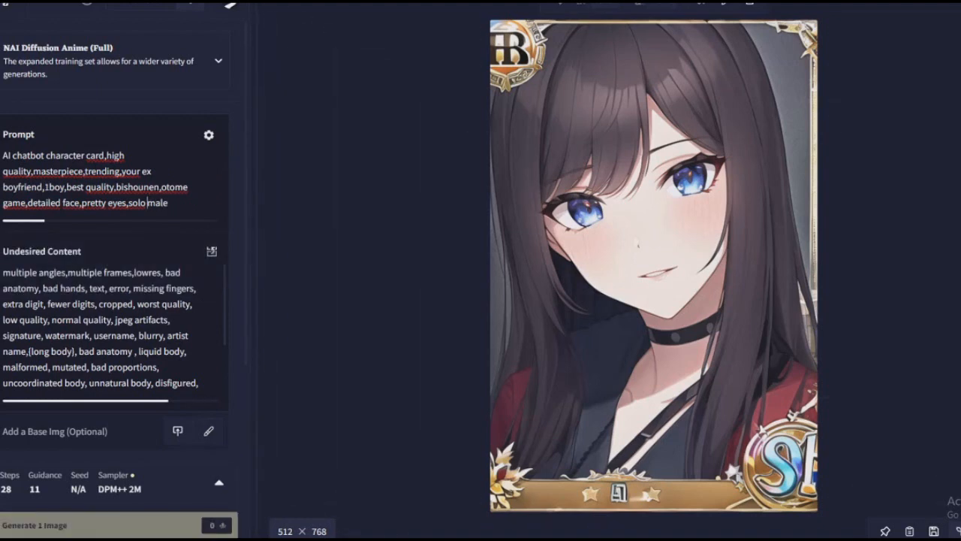
Append ", man this sucks, I have no idea how much material I'll need to film, because NAI" to the prompt.
text(, man this sucks, I have no idea how much t)
key(BackSpace)
text(material I'll need to f)
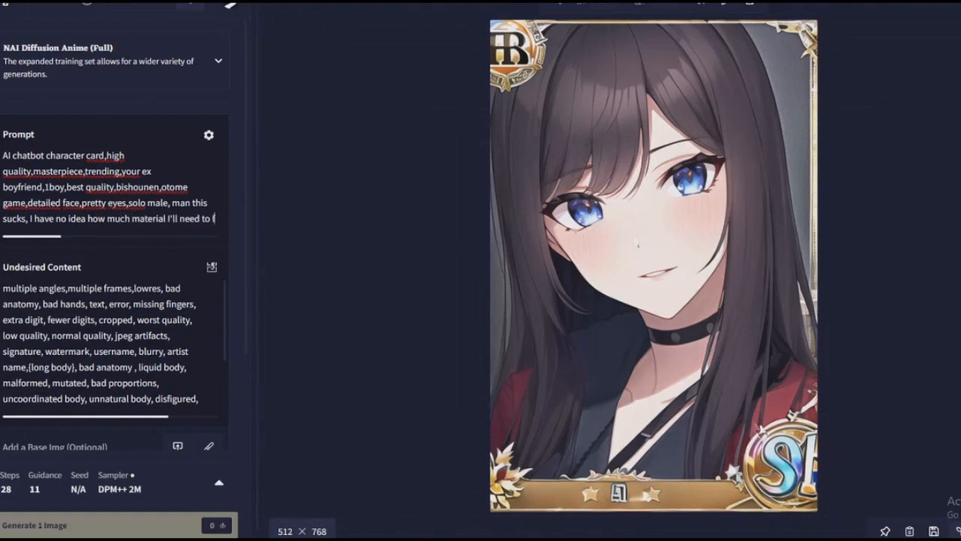
text(ilm, because NAI)
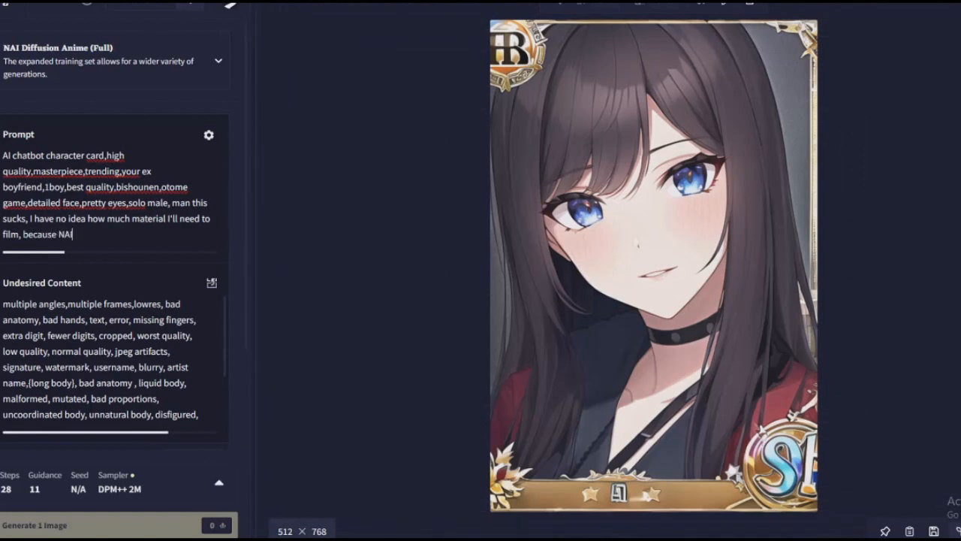
Finish the prompt's remark with "decided to just crap out on me today, of all days" and dismiss the tag suggestions.
text( decided to just cr)
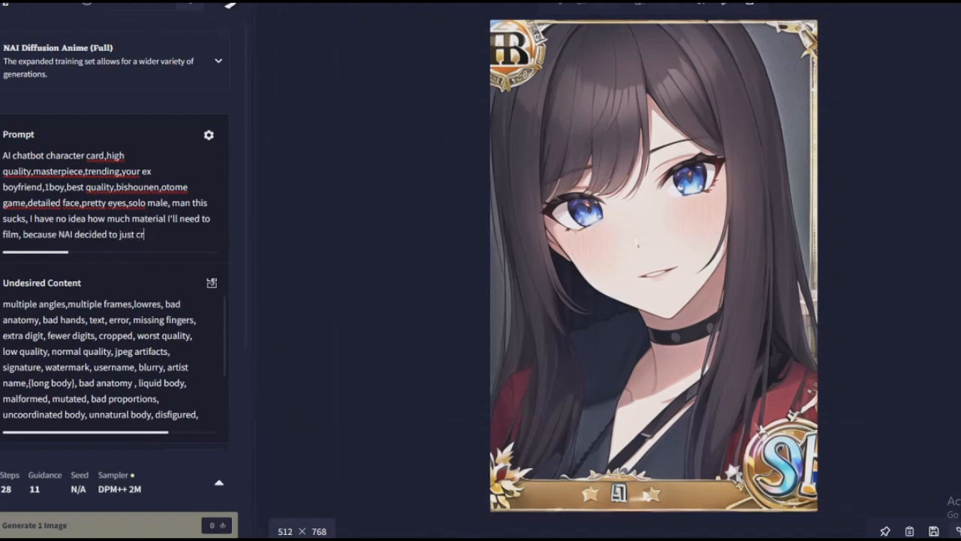
text(ap out on me tod)
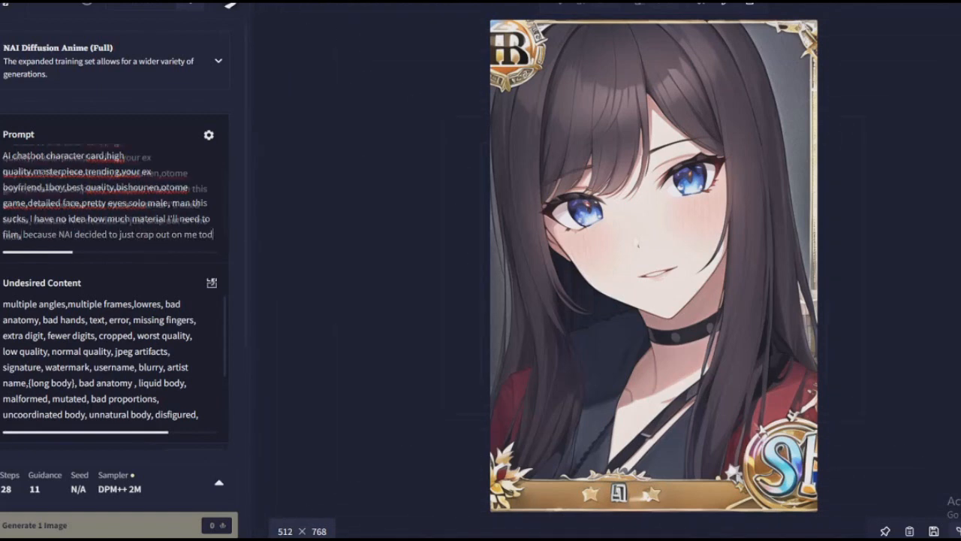
text(ay, of all days)
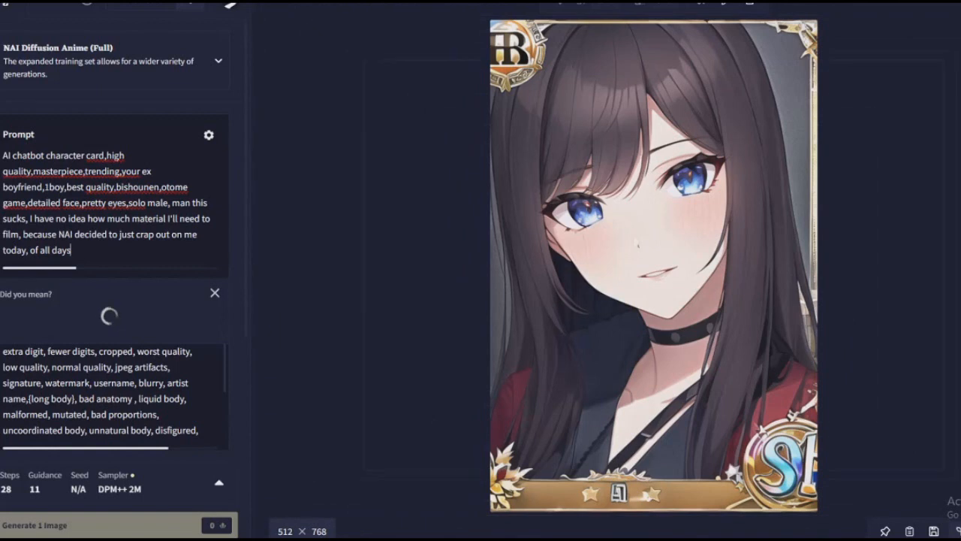
click(214, 294)
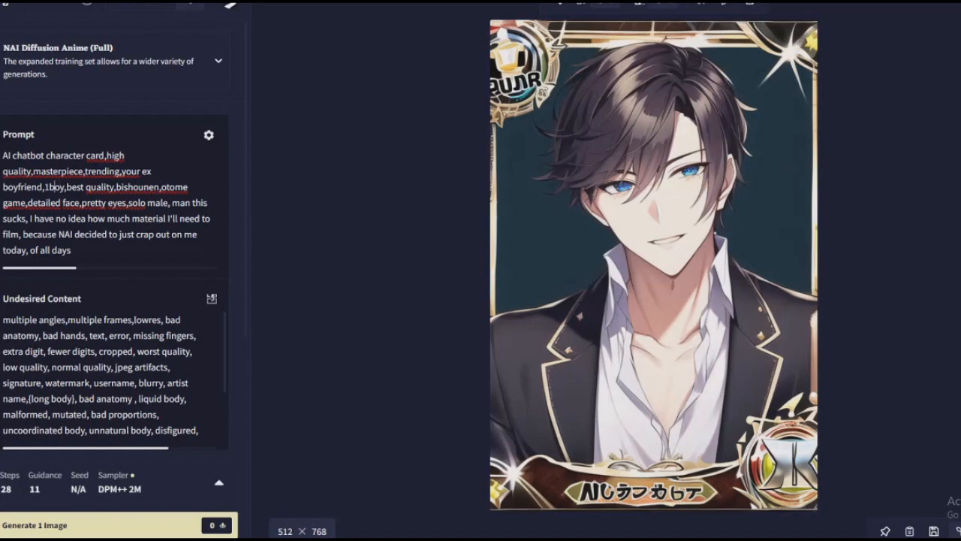
Replace "your ex boyfriend" with "scaramouche" in the prompt.
key(BackSpace)
key(BackSpace)
key(BackSpace)
key(BackSpace)
key(BackSpace)
key(BackSpace)
key(BackSpace)
key(BackSpace)
key(BackSpace)
key(BackSpace)
key(BackSpace)
key(BackSpace)
key(BackSpace)
key(BackSpace)
key(BackSpace)
key(BackSpace)
key(BackSpace)
text(scara)
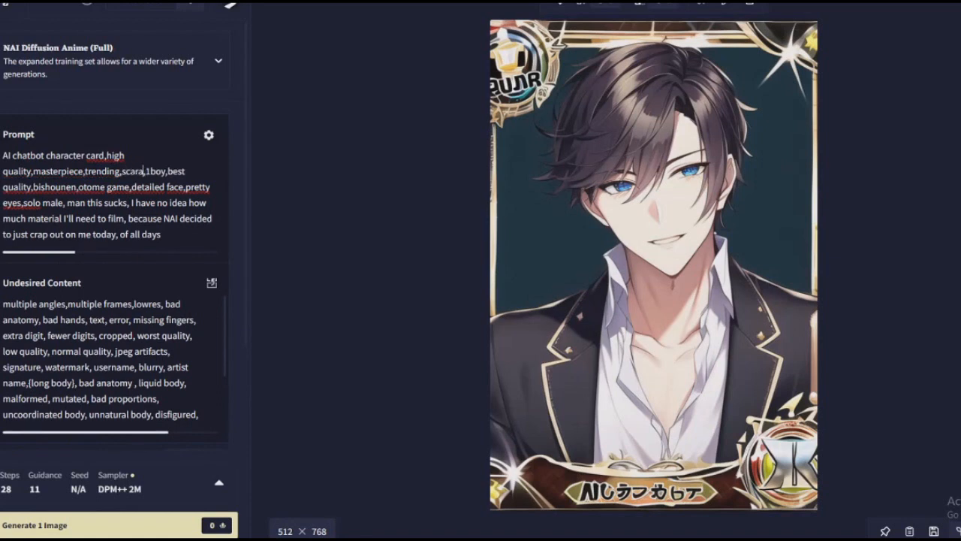
text(mouche)
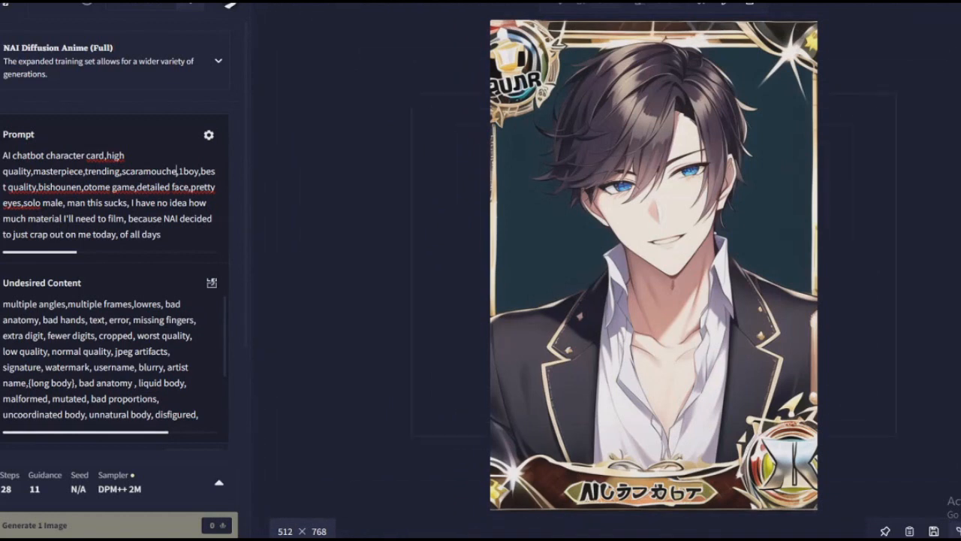
Replace the prompt's remark after "solo male," with "normally NAI is lightning fast,this slowness is for no perceivable reason,".
drag(161, 234, 66, 203)
key(BackSpace)
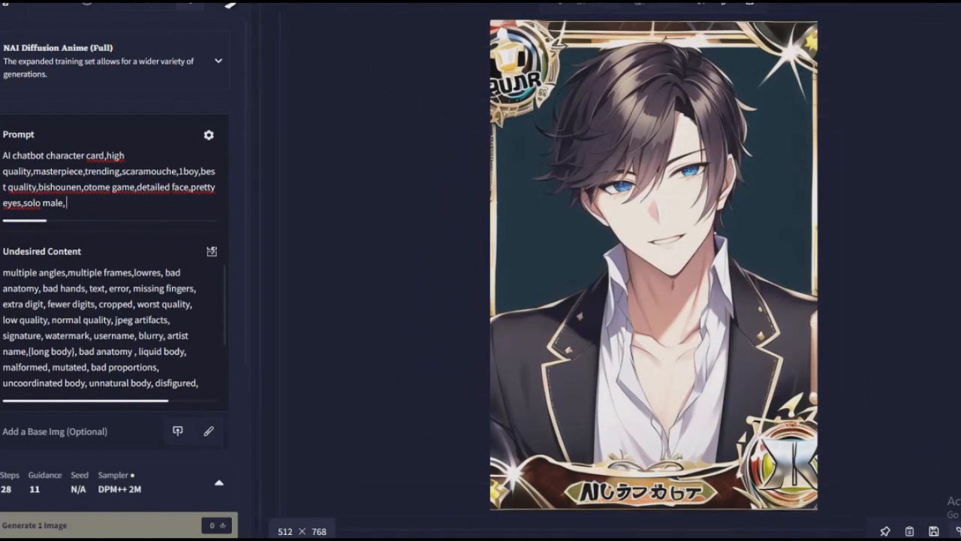
text(normally NAI)
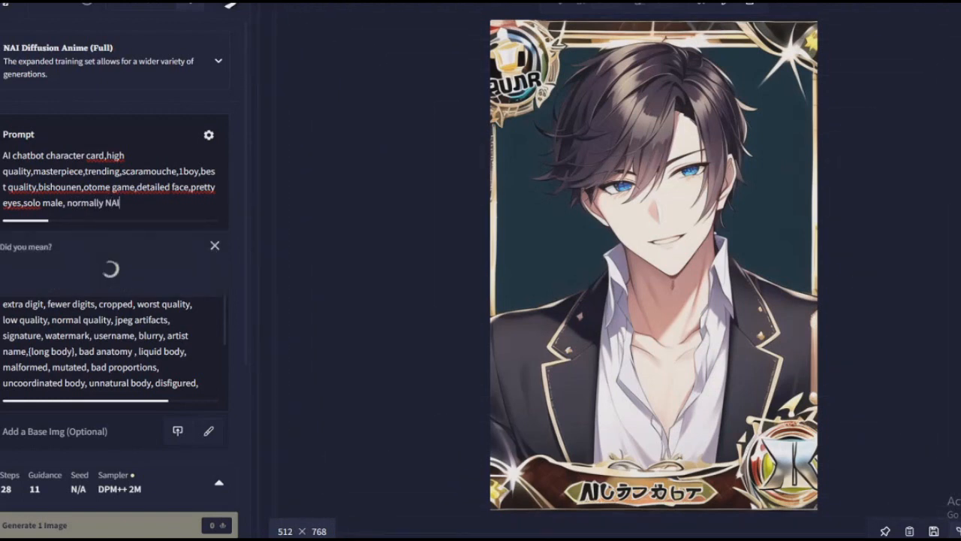
text( is lightning )
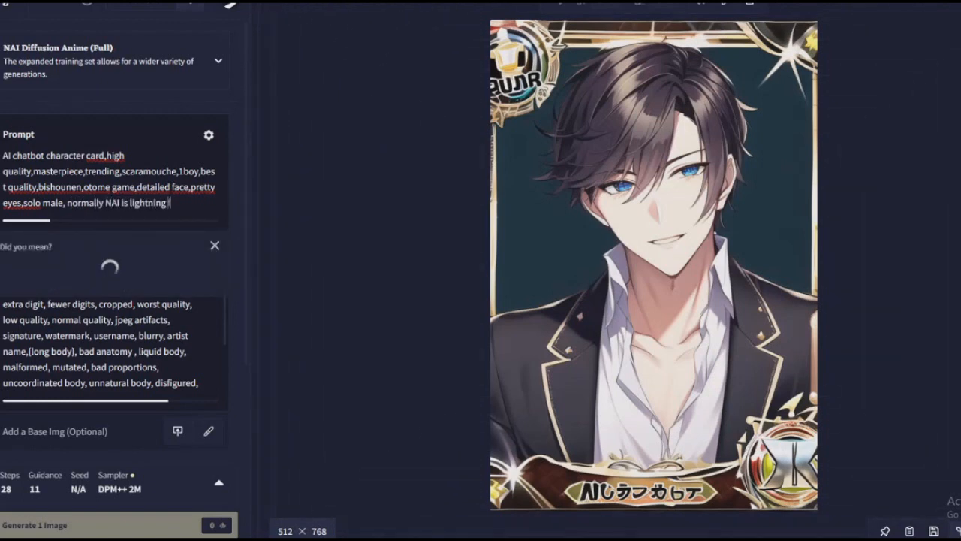
text(fast,this sl)
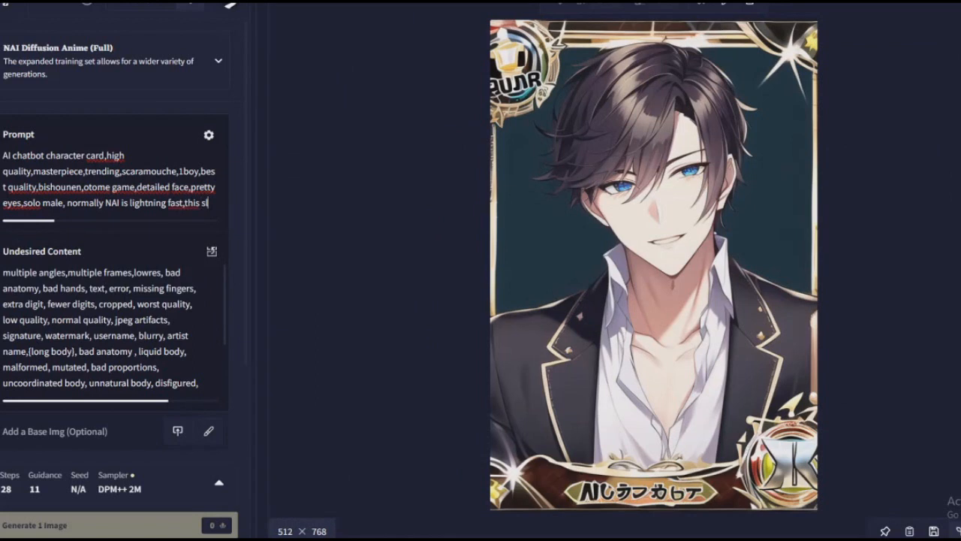
text(owness is fo)
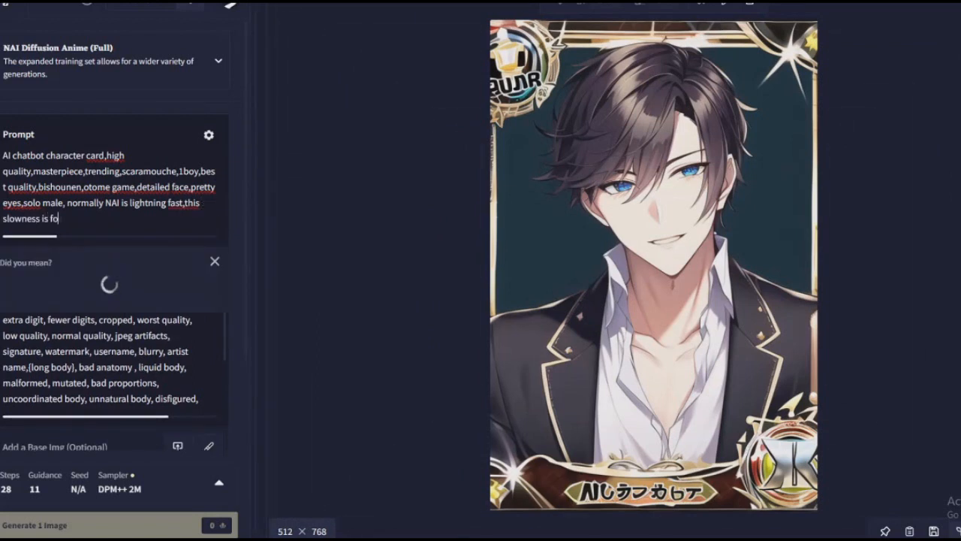
text(r no perceivable reason,)
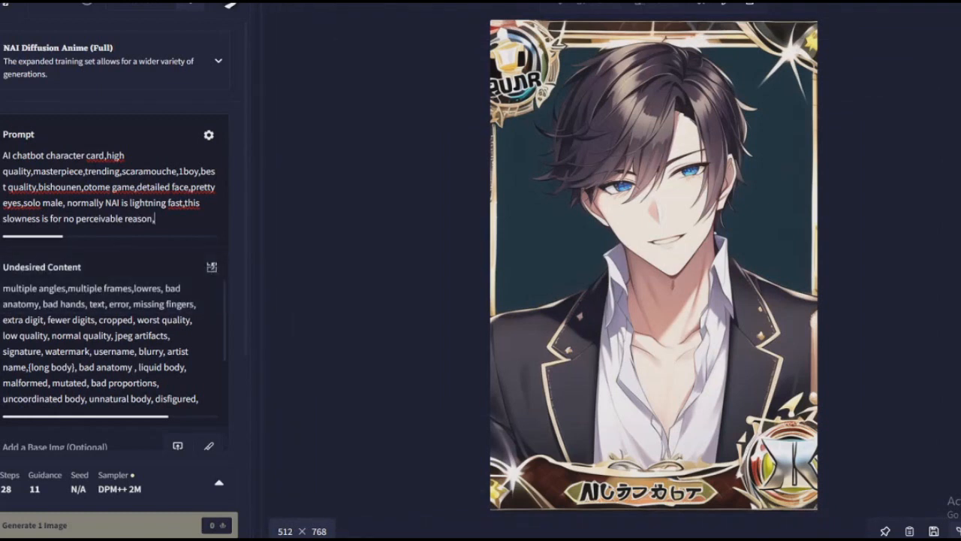
Extend the prompt's remark with "happens sometimes,especially at night. THAT...IS NEITHER SCARAMOUCHE NOR A MAN".
text(happens sometimes,)
text(especially at n)
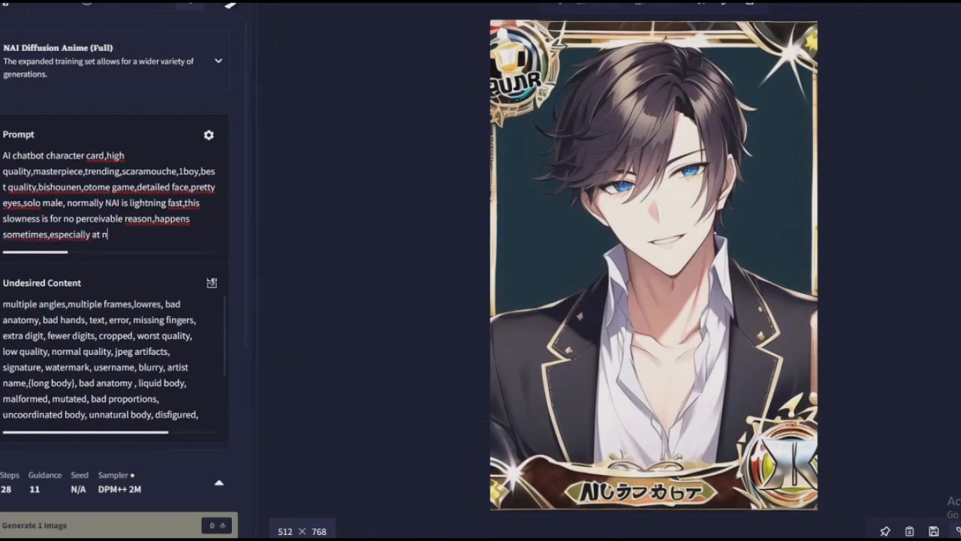
text(ight.)
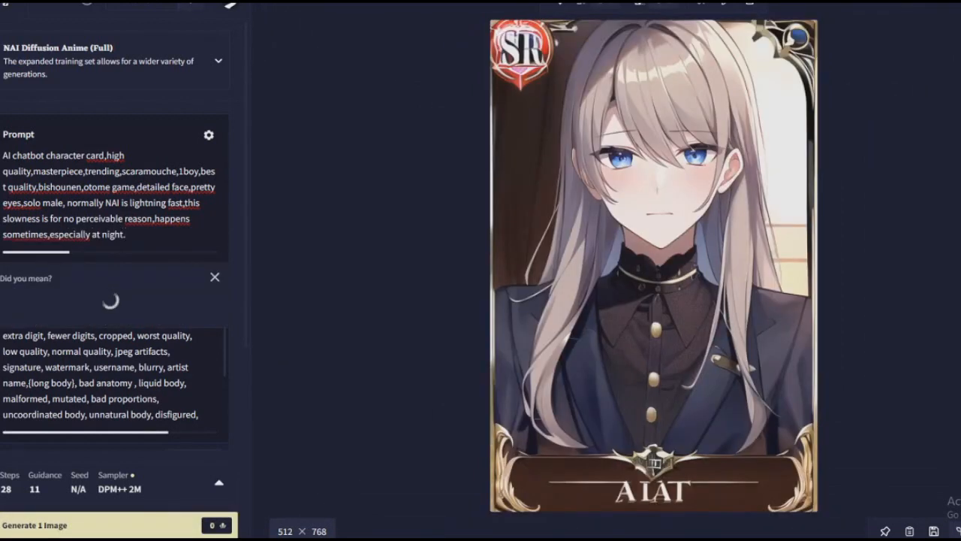
text( THAT...)
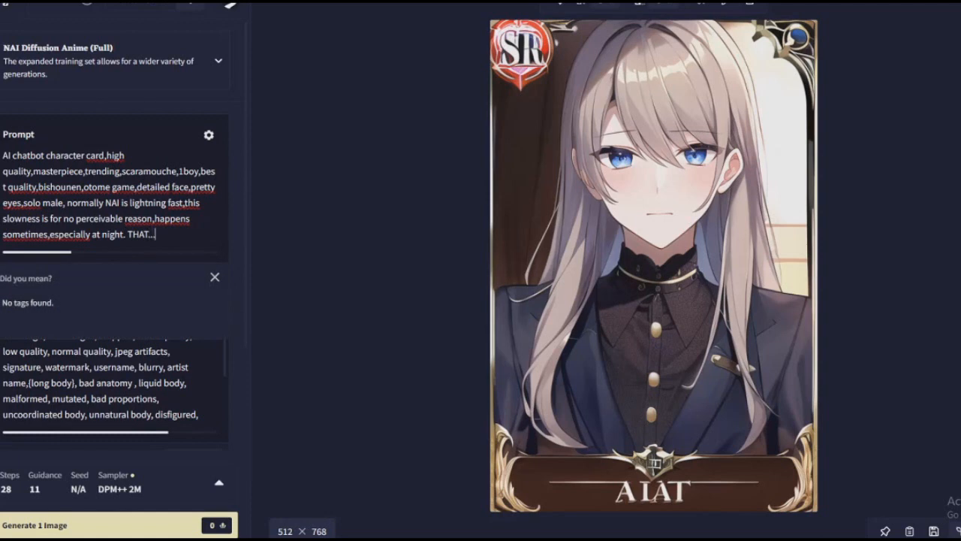
text(IS NEITHER SCARAMOUCHE NOR A MAN)
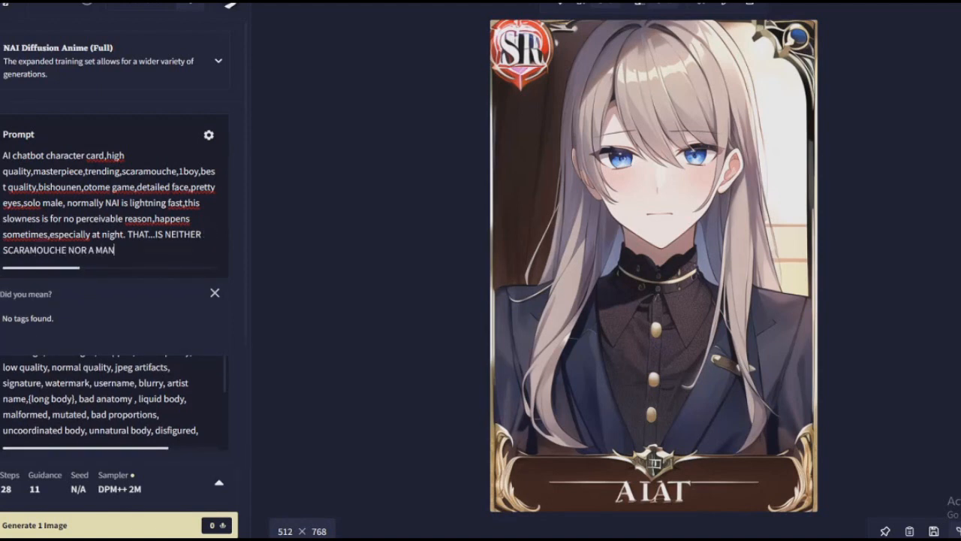
Delete the whole remark from the prompt so that it ends with "solo male,".
key(BackSpace)
key(BackSpace)
key(BackSpace)
key(BackSpace)
key(BackSpace)
key(BackSpace)
key(BackSpace)
key(BackSpace)
key(BackSpace)
key(BackSpace)
key(BackSpace)
key(BackSpace)
key(BackSpace)
key(BackSpace)
key(BackSpace)
key(BackSpace)
key(BackSpace)
key(BackSpace)
key(BackSpace)
key(BackSpace)
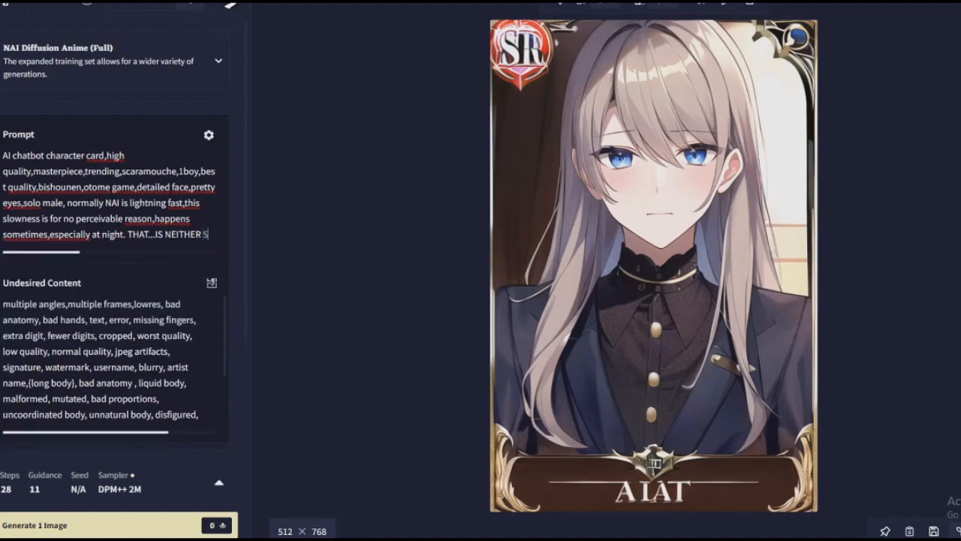
key(BackSpace)
key(BackSpace)
key(BackSpace)
key(BackSpace)
key(BackSpace)
key(BackSpace)
key(BackSpace)
key(BackSpace)
key(BackSpace)
key(BackSpace)
key(BackSpace)
key(BackSpace)
key(BackSpace)
key(BackSpace)
key(BackSpace)
key(BackSpace)
key(BackSpace)
key(BackSpace)
key(BackSpace)
key(BackSpace)
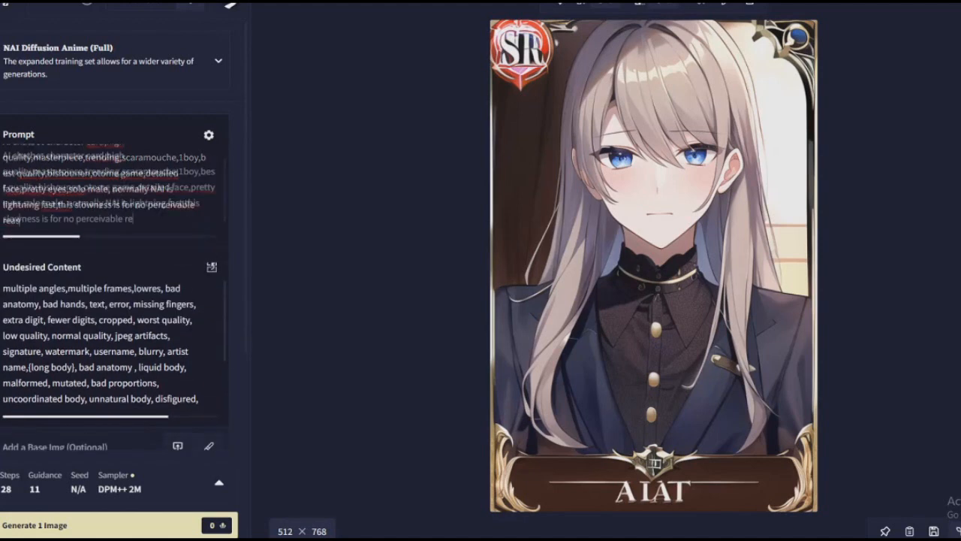
key(BackSpace)
key(BackSpace)
key(BackSpace)
key(BackSpace)
key(BackSpace)
key(BackSpace)
key(BackSpace)
key(BackSpace)
key(BackSpace)
key(BackSpace)
key(BackSpace)
key(BackSpace)
key(BackSpace)
key(BackSpace)
key(BackSpace)
key(BackSpace)
key(BackSpace)
key(BackSpace)
key(BackSpace)
key(BackSpace)
key(BackSpace)
key(BackSpace)
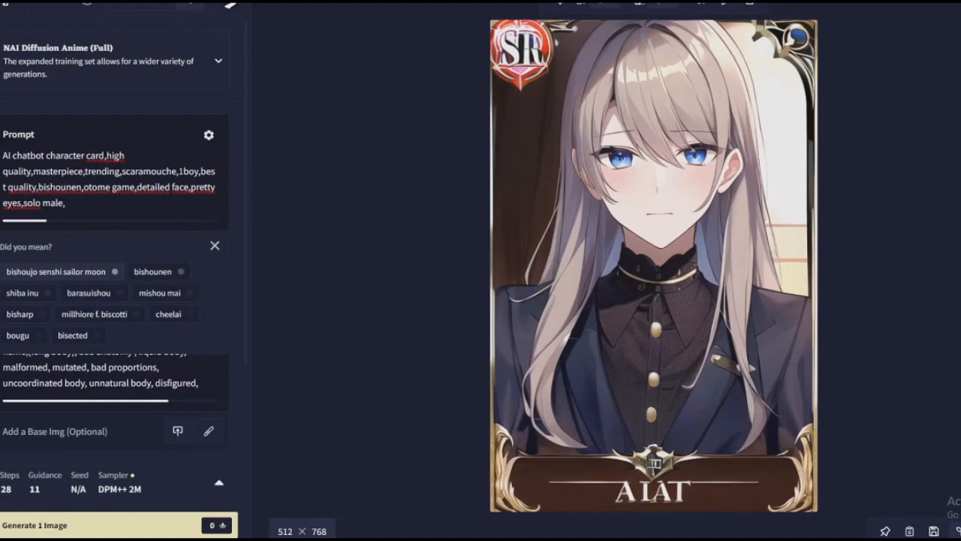
Dismiss the tag suggestions, replace "scaramouche" with "miguel ohara" in the prompt and generate the image.
click(214, 246)
key(BackSpace)
key(BackSpace)
key(BackSpace)
key(BackSpace)
key(BackSpace)
key(BackSpace)
key(BackSpace)
key(BackSpace)
key(BackSpace)
key(BackSpace)
key(BackSpace)
text(se)
key(BackSpace)
key(BackSpace)
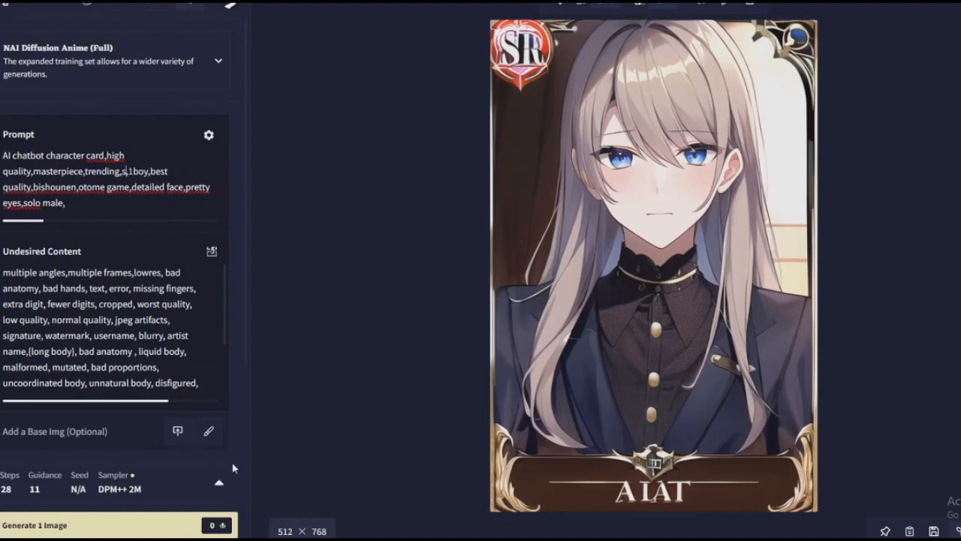
text(migua)
key(BackSpace)
text(el ohara)
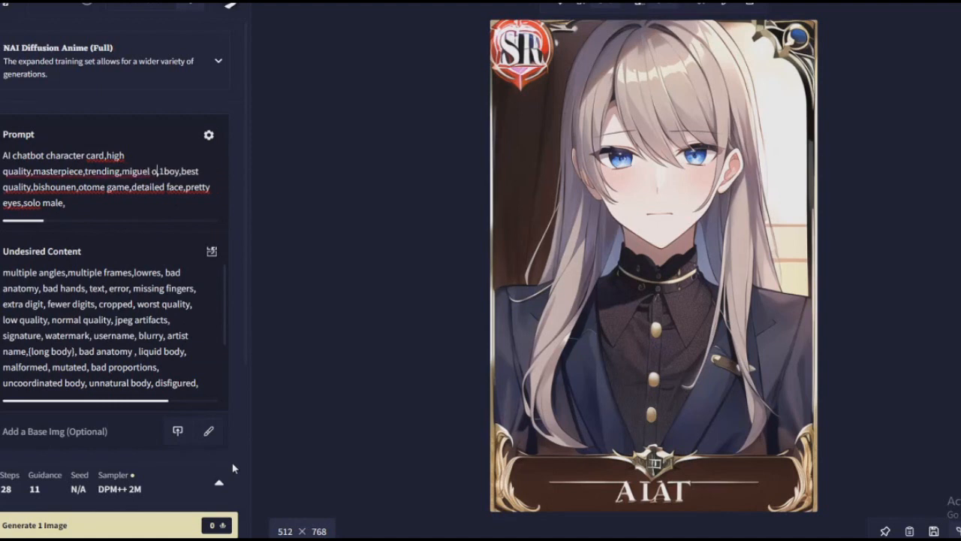
key(ctrl+Return)
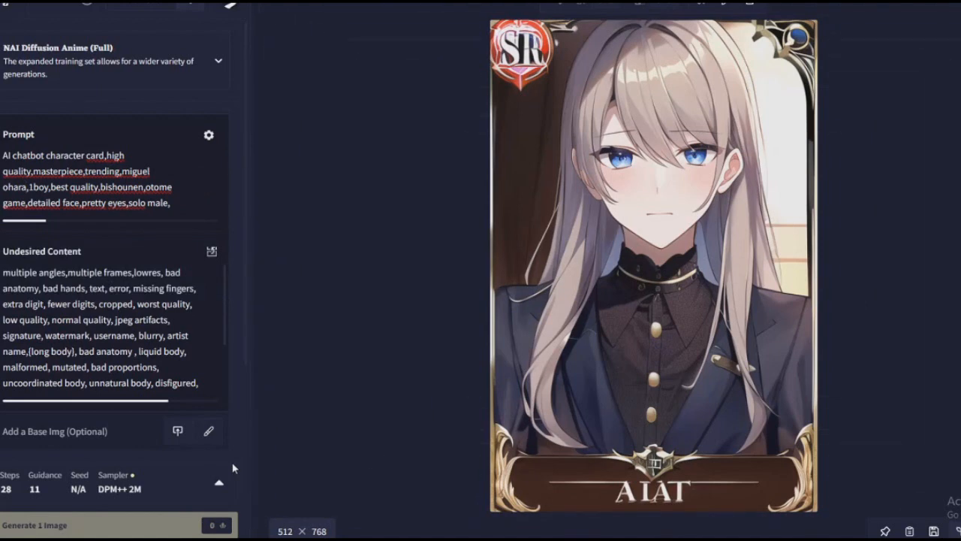
Append the remark "don't sass me NAI can't know who that is anyway" to the end of the prompt.
key(ctrl+End)
text(don't sass me NAI c)
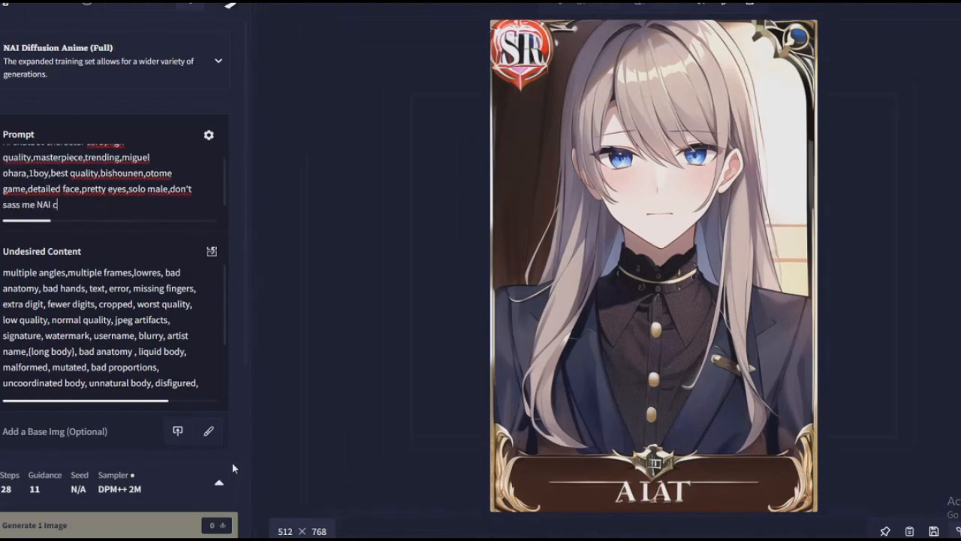
text(an't know who that is anyway)
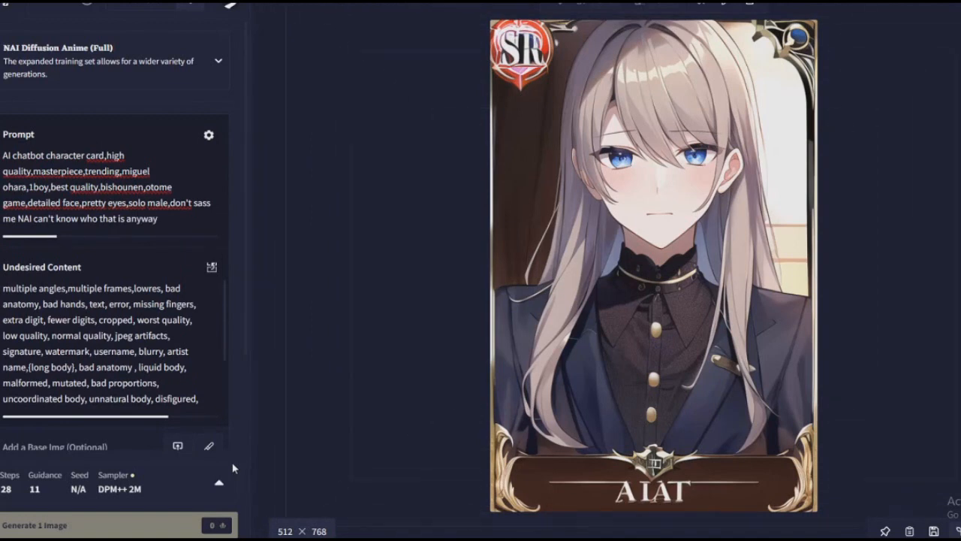
Delete the "don't sass me" remark from the end of the prompt.
key(shift+Up)
key(ctrl+shift+Left)
key(ctrl+shift+Right)
key(shift+Right)
key(BackSpace)
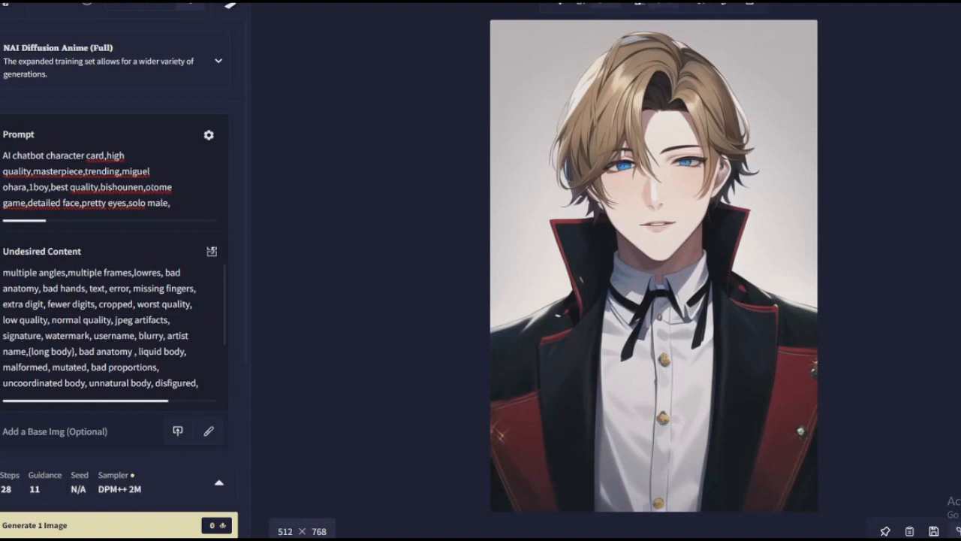
Replace "miguel ohara" with "simon ghost" in the prompt and generate the image.
drag(27, 186, 122, 172)
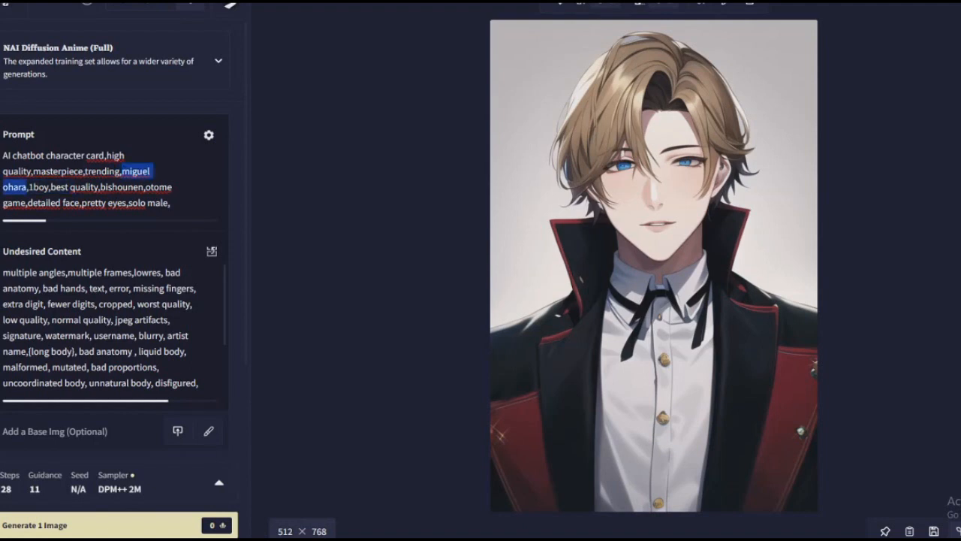
text(simon ghost)
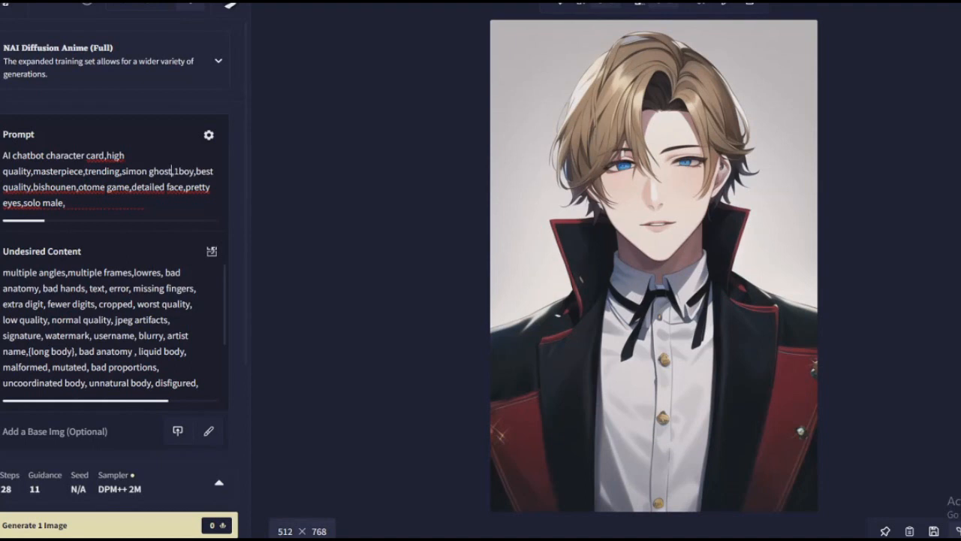
key(ctrl+Return)
Append "why though,why the thirst for a dude in a skull mask,teenaged girls are you okay?, adult women are you okay???" to the prompt.
text(why though,why the thie)
key(BackSpace)
text(rst for a dude in a sku)
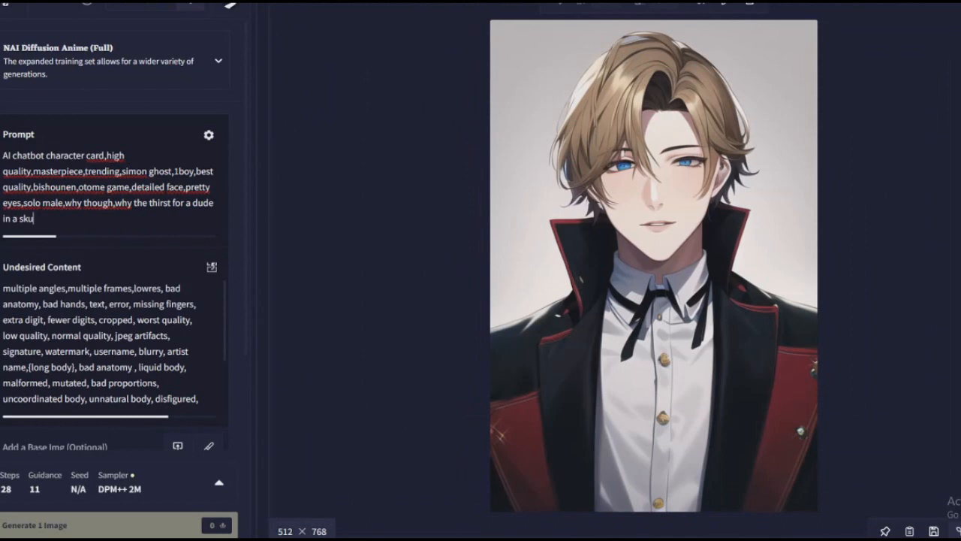
text(ll mask,teenaged girls are)
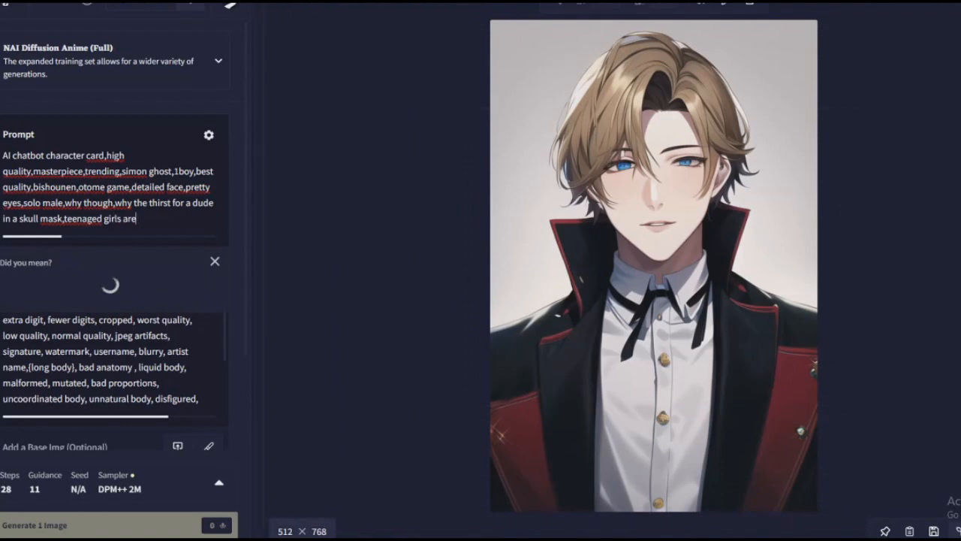
text( you okay?,)
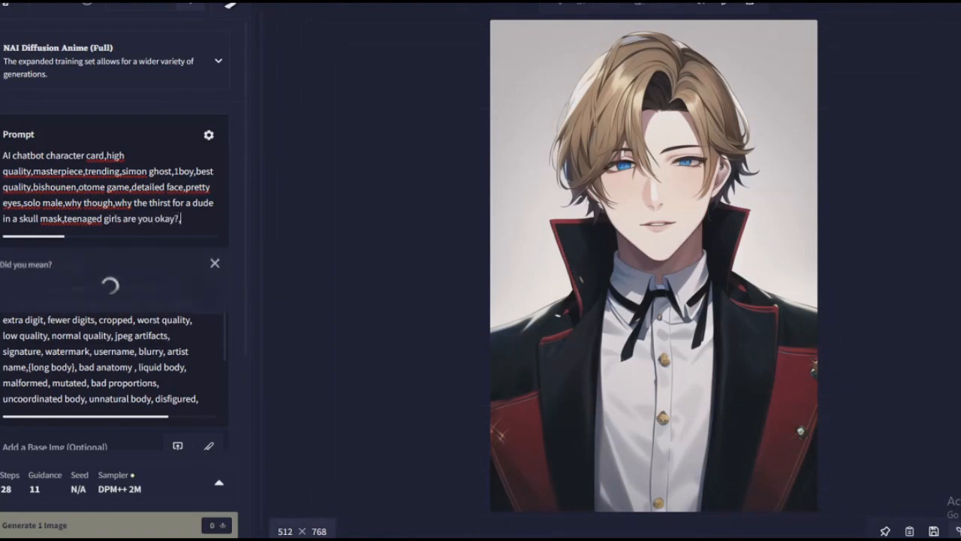
text( adult women)
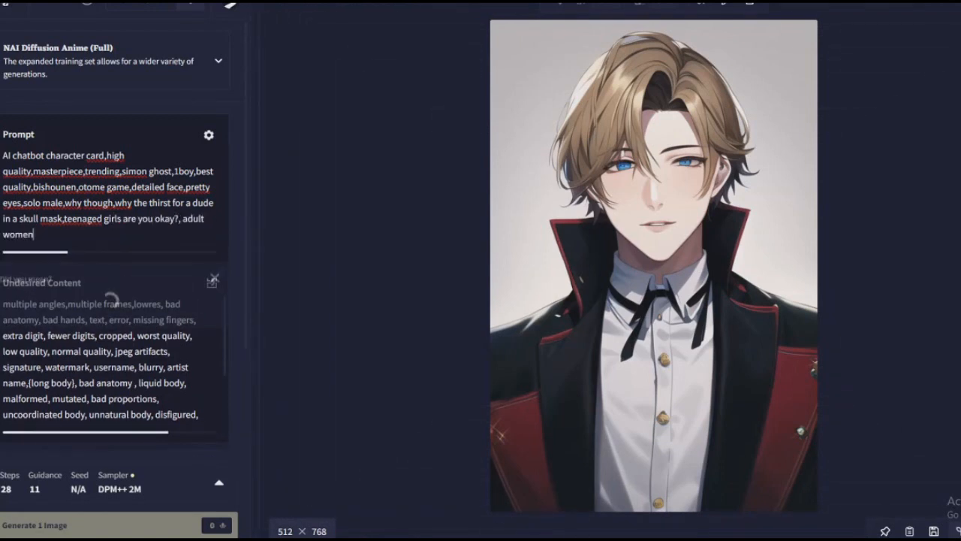
text( are you okay???)
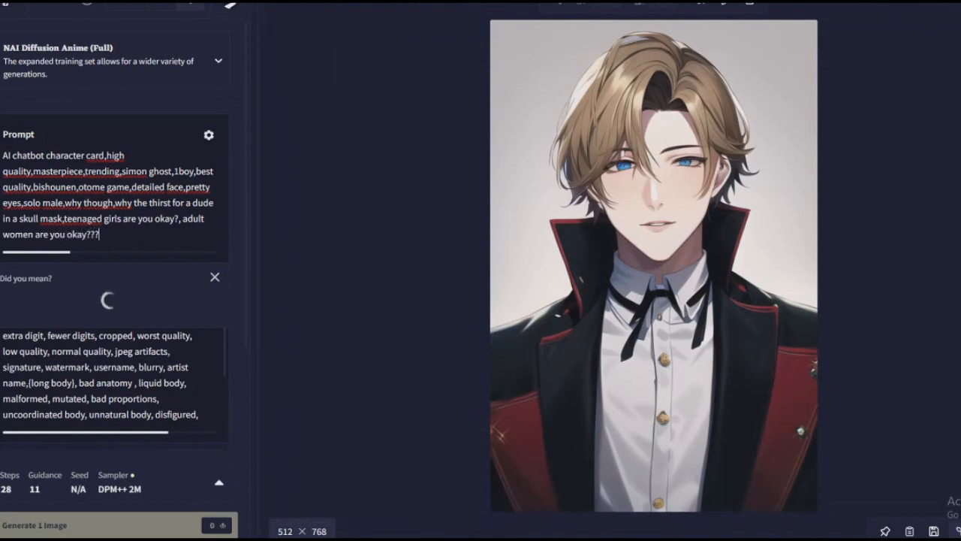
Select the remark from "why though" to the end of the prompt and delete it.
key(shift+Up)
key(shift+Up)
key(shift+Up)
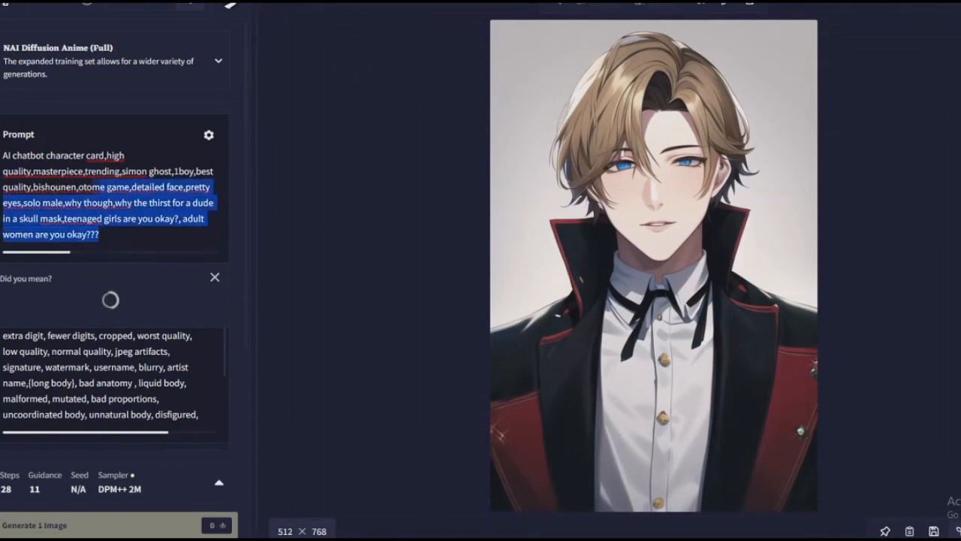
key(shift+Down)
key(shift+Left)
key(shift+Left)
key(shift+Left)
key(shift+Left)
key(shift+Left)
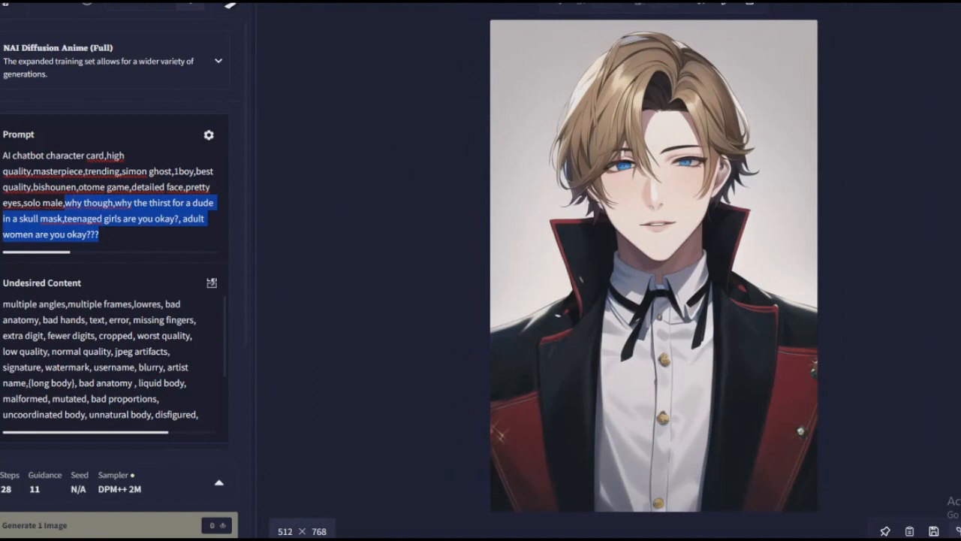
key(BackSpace)
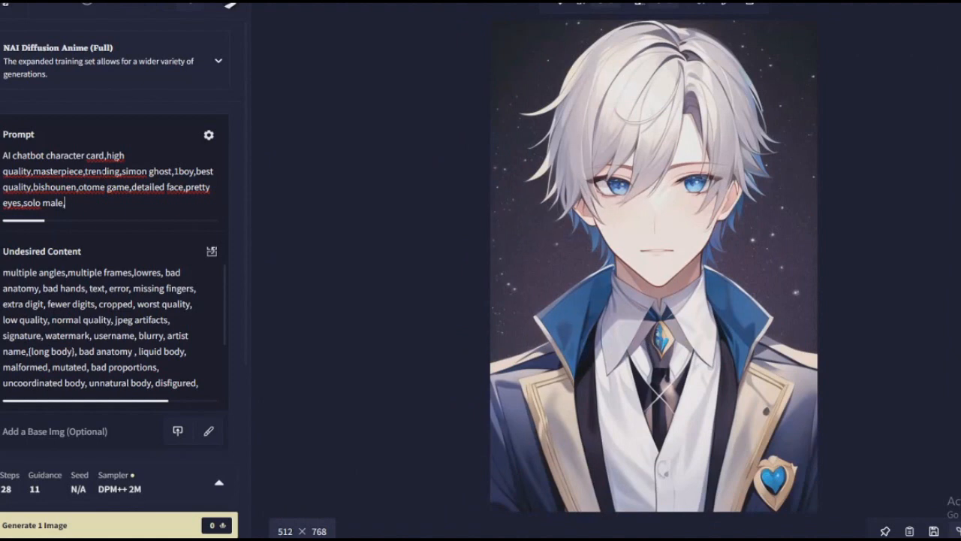
Append the remark "oh he way cuter" to the prompt and remove it again.
text(oh he way cuter)
key(BackSpace)
key(BackSpace)
key(BackSpace)
key(BackSpace)
key(BackSpace)
key(BackSpace)
key(BackSpace)
key(BackSpace)
key(BackSpace)
key(BackSpace)
key(BackSpace)
key(BackSpace)
key(BackSpace)
Replace "simon ghost" with "02" and change "1boy" to "1girl" in the prompt.
drag(122, 171, 171, 172)
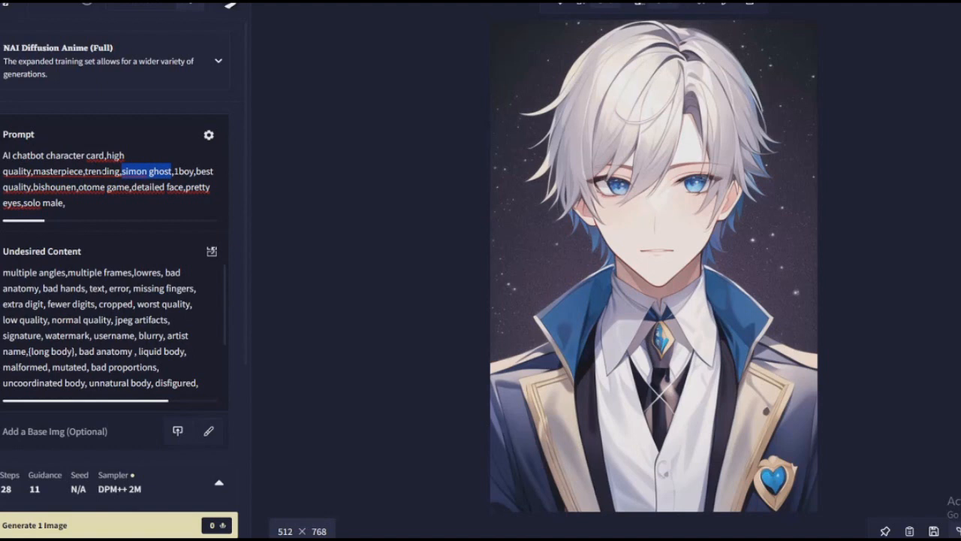
text(02)
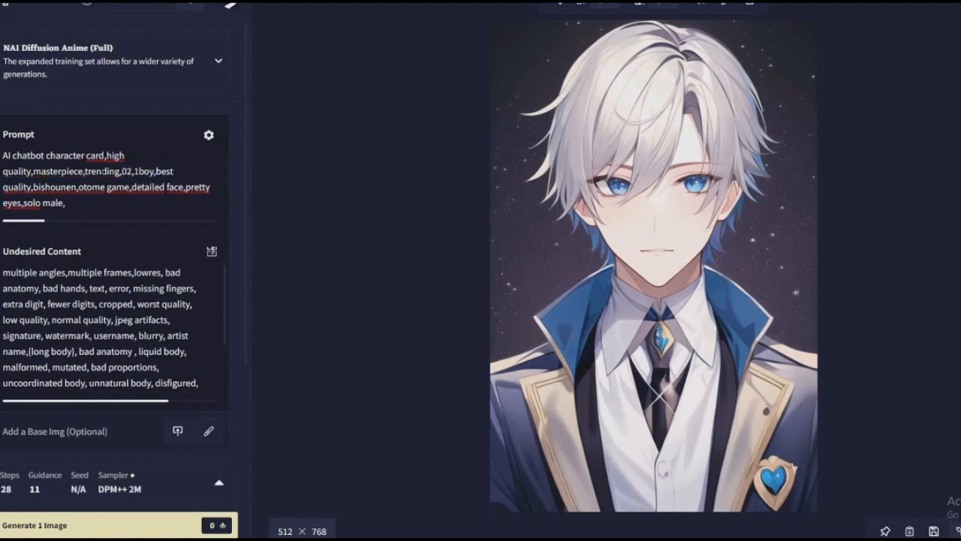
click(155, 171)
key(BackSpace)
key(BackSpace)
key(BackSpace)
key(BackSpace)
text(gir)
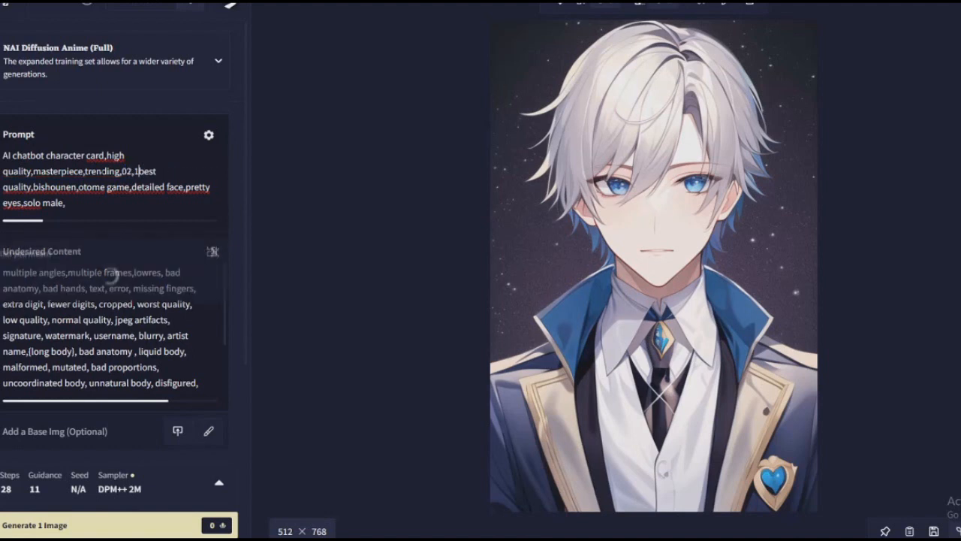
text(l,)
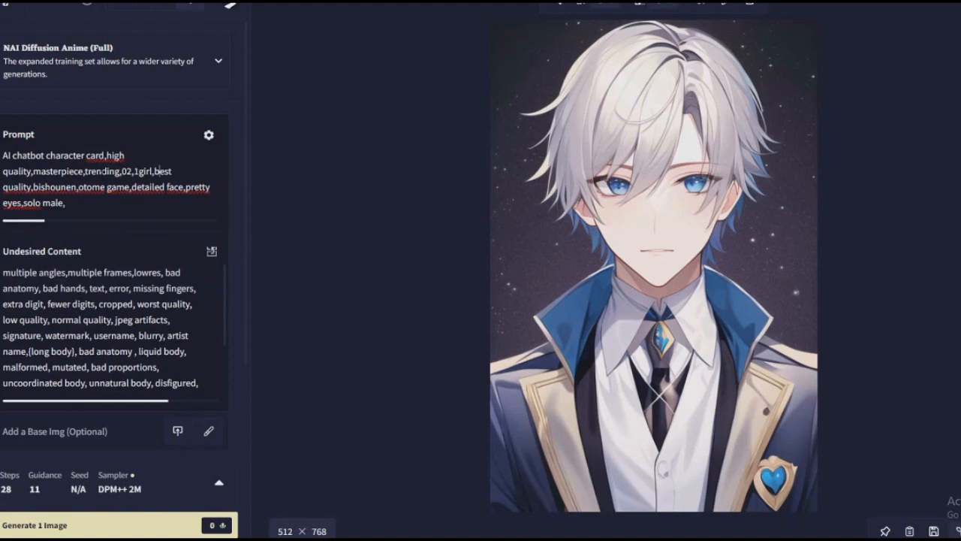
Change the "bishounen" tag to "bishoujo" in the prompt.
click(72, 185)
key(BackSpace)
key(BackSpace)
key(BackSpace)
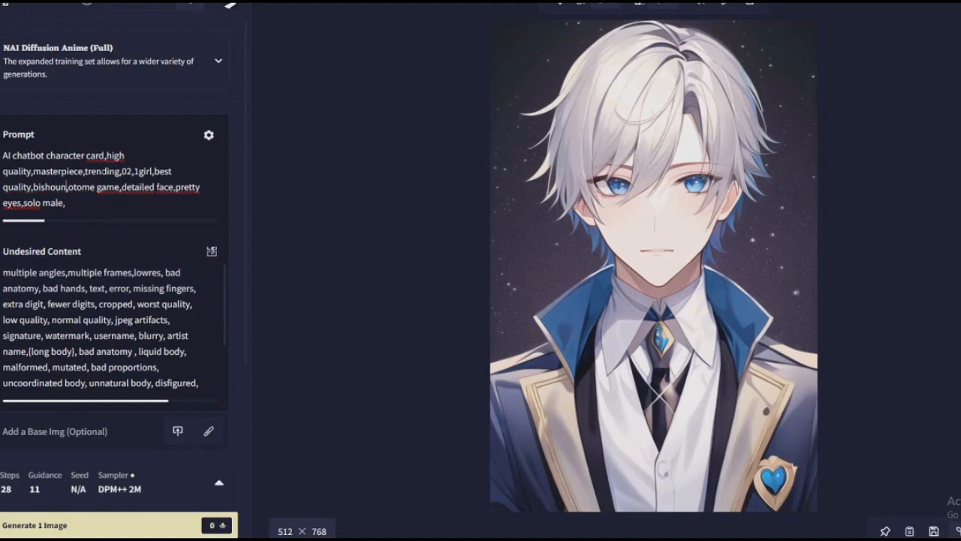
text(jo)
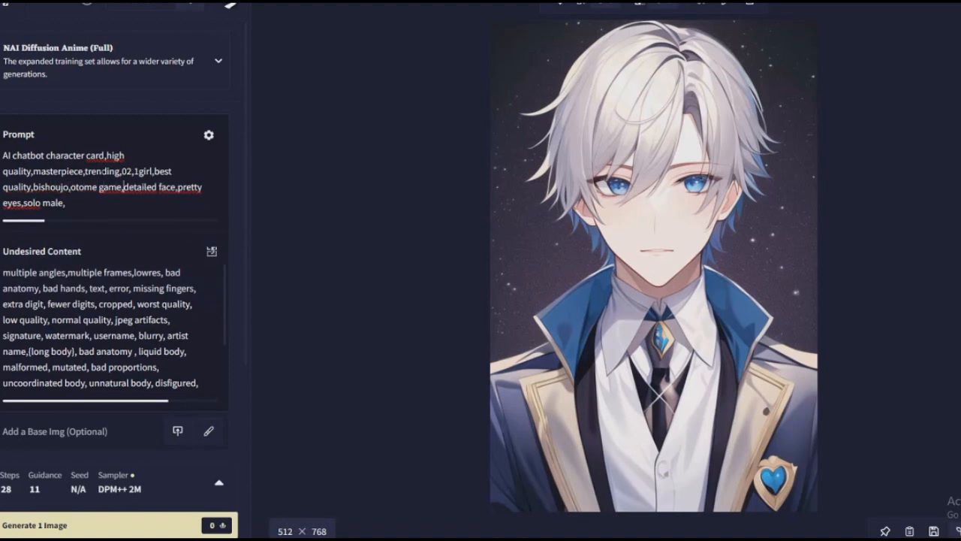
Change "solo male" to "solo female" in the prompt and generate the image.
click(34, 203)
text(fe)
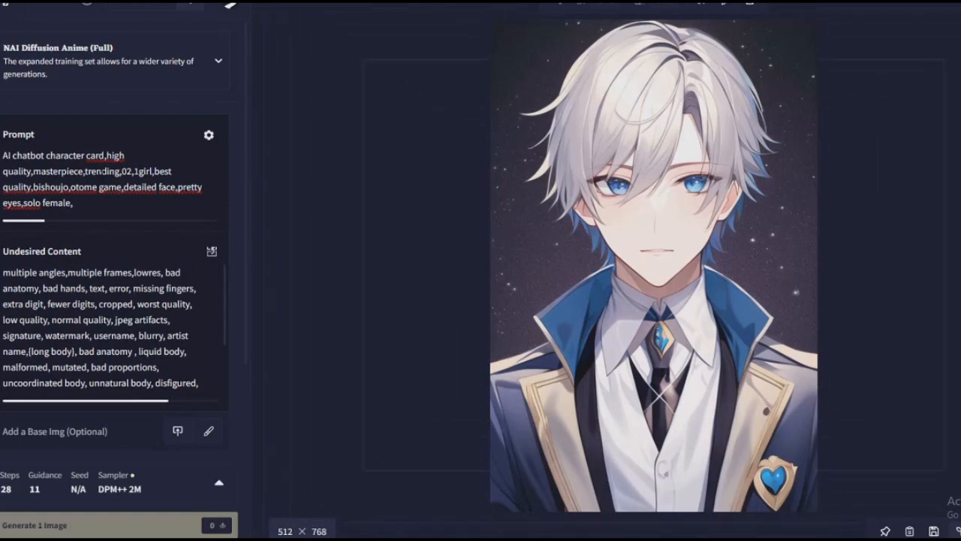
Append the remark "YEAH I KNOW WHAT YOU SPAM, BOYS, not really, there's not a lot of 02 bots" to the prompt.
text(YEAH )
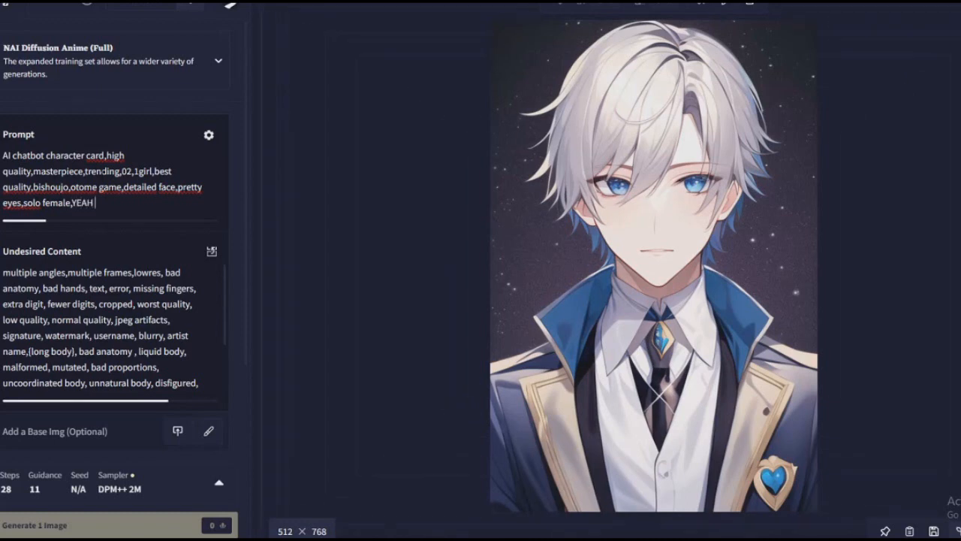
text(I KNOW)
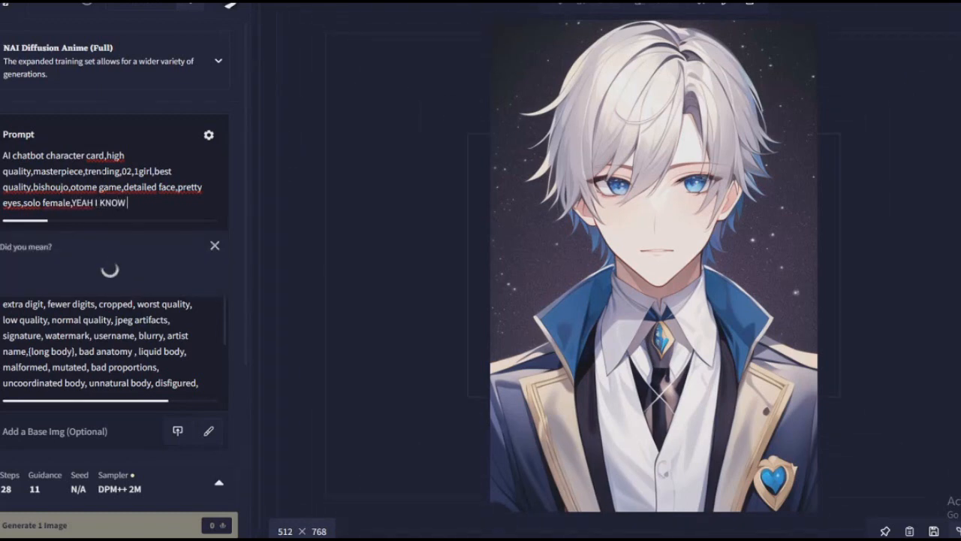
text( WHAT YOU SPAM)
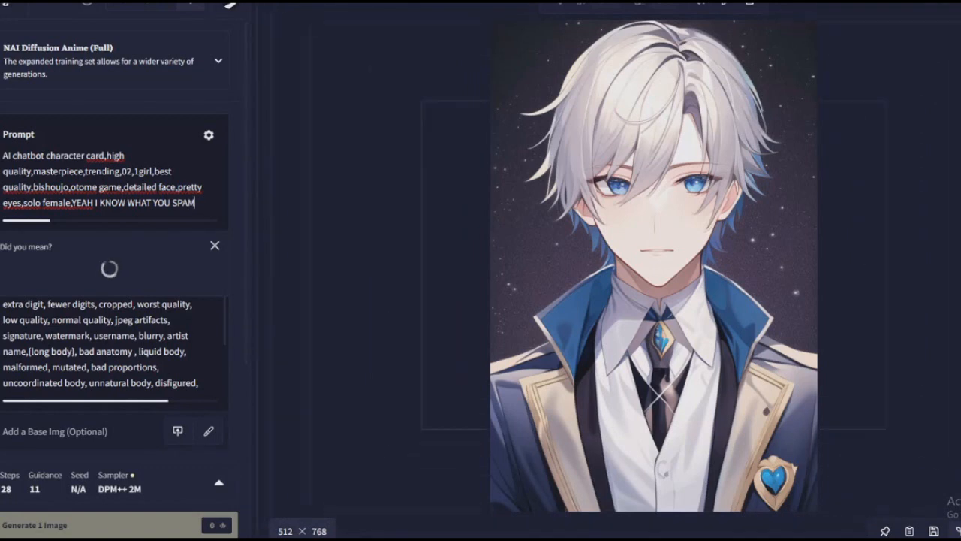
text(, BOYS,)
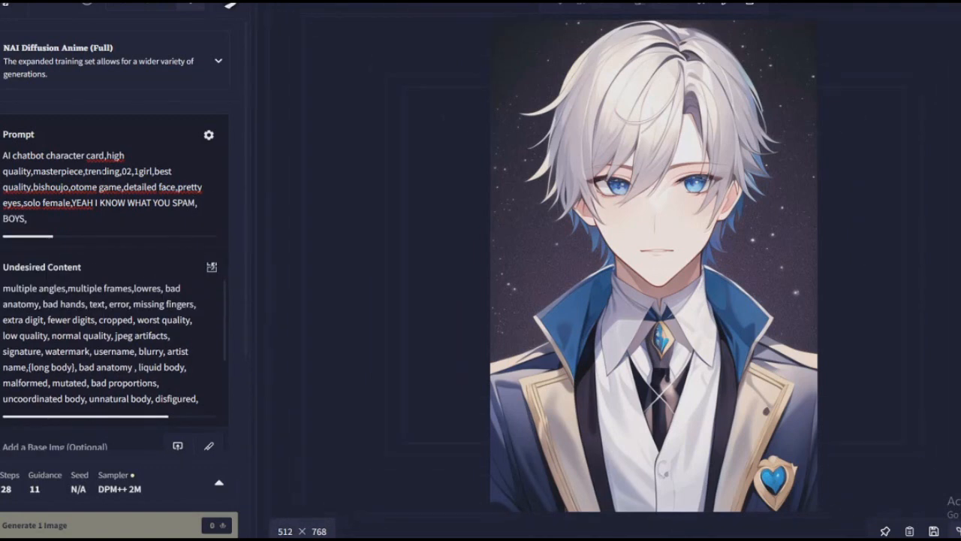
text( notreally)
click(43, 218)
key(BackSpace)
text(03)
key(BackSpace)
key(BackSpace)
text(there's not a lot of 02 bots)
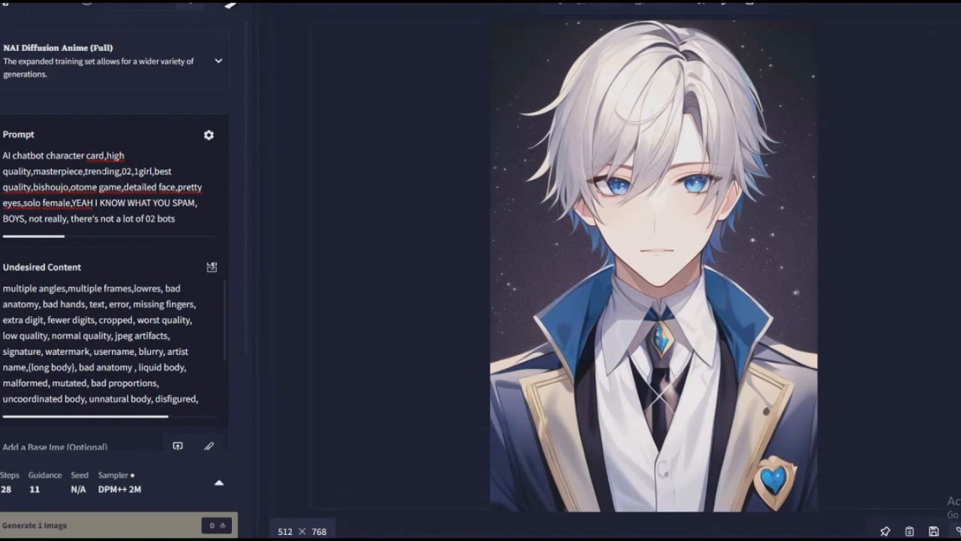
Delete the remark from "YEAH I KNOW" to the end of the prompt.
key(shift+Up)
key(ctrl+shift+Left)
key(ctrl+shift+Left)
key(ctrl+shift+Left)
key(ctrl+shift+Left)
key(ctrl+shift+Left)
key(ctrl+shift+Left)
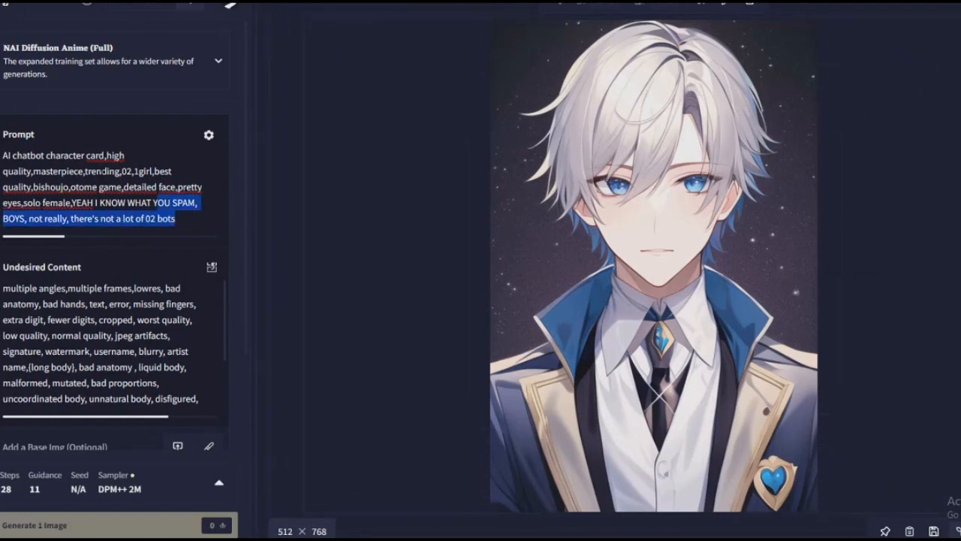
key(BackSpace)
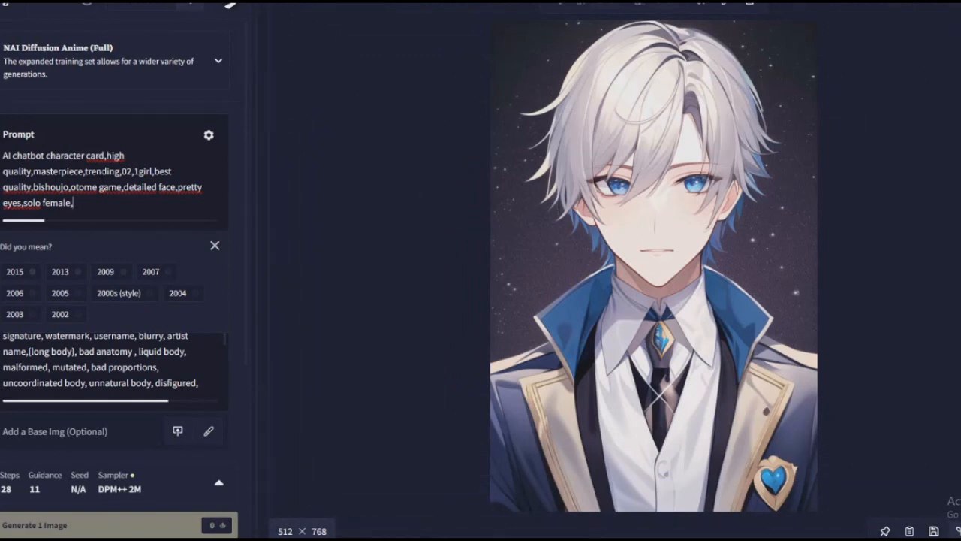
Append the remark "imagine if I just live typed the script, I bet that'd be more interesting" to the prompt.
text(im)
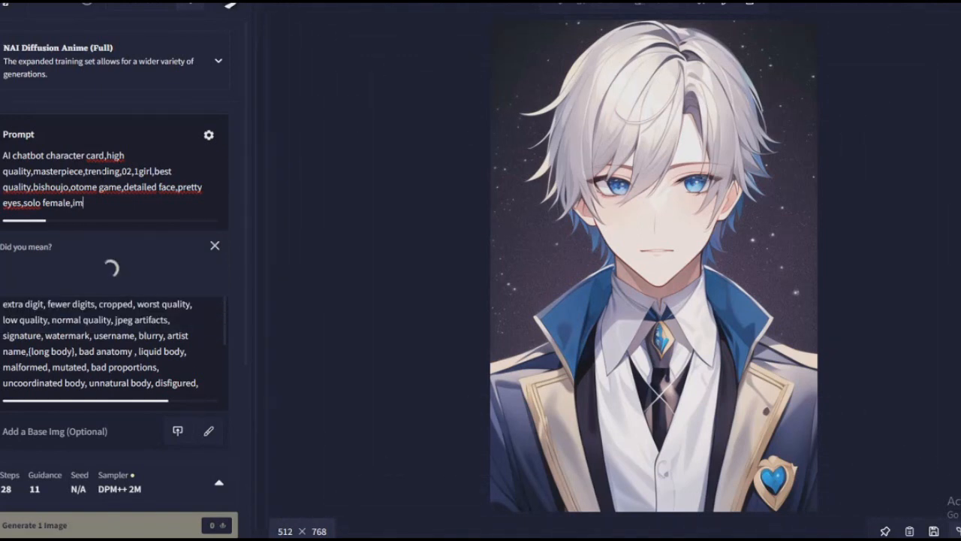
text(agi)
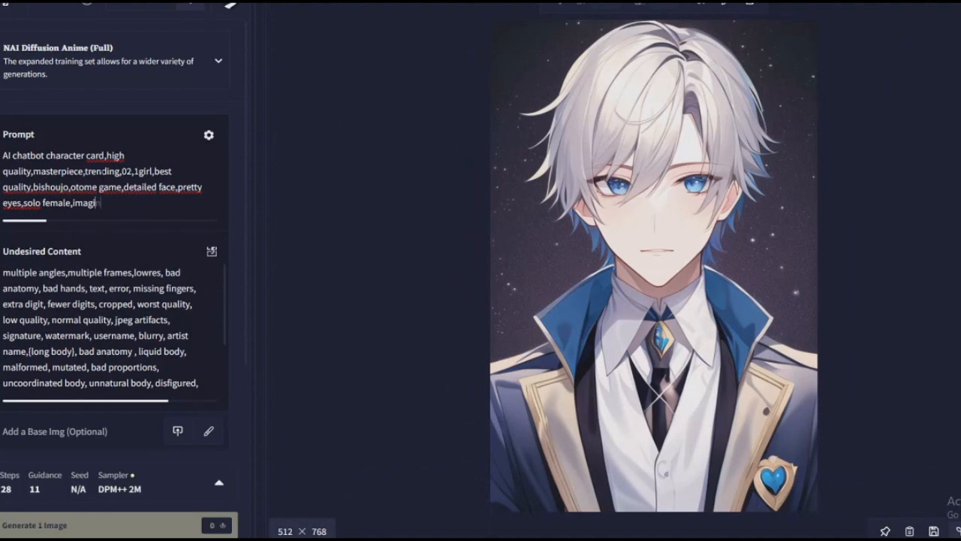
text(ne if I just live typedthe)
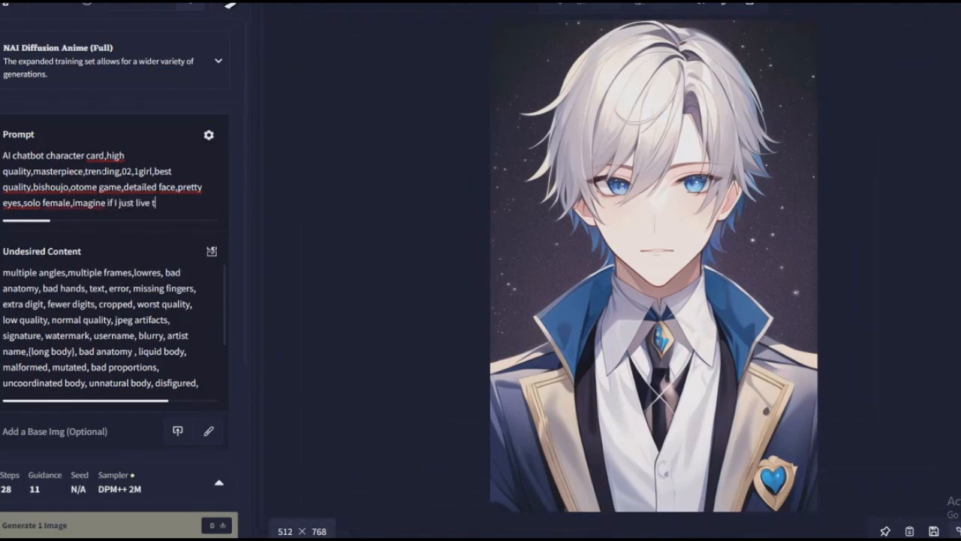
key(BackSpace)
key(BackSpace)
key(BackSpace)
text(the script, I)
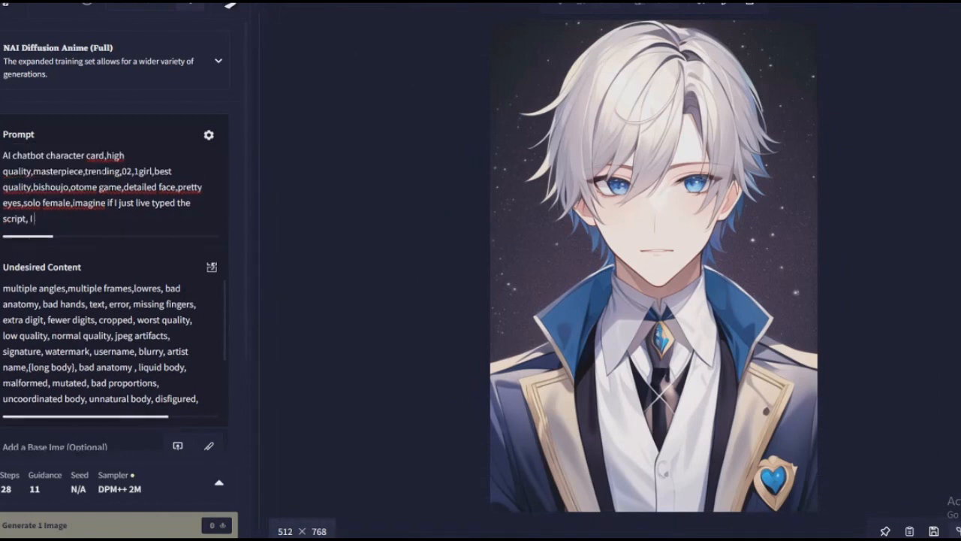
text( bet that'd be more interesting)
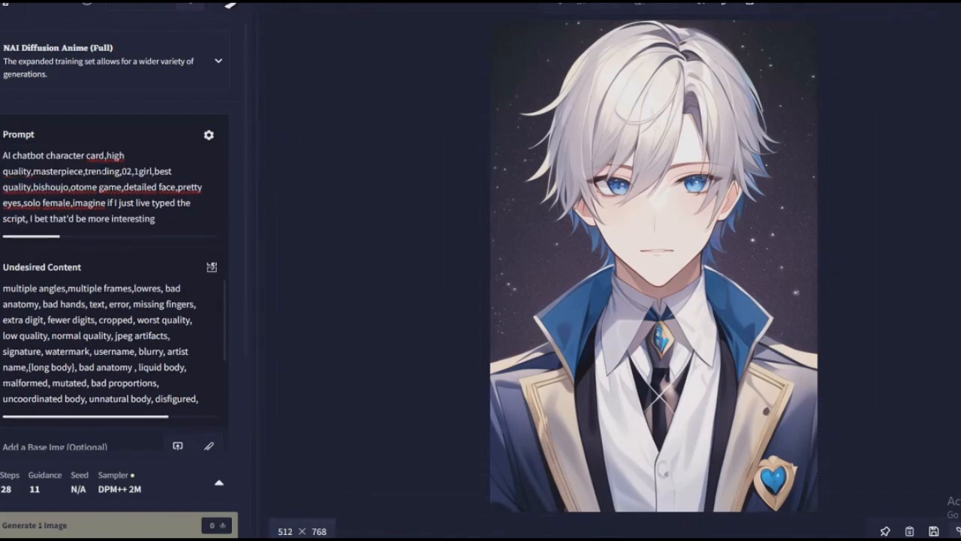
Delete the remark from "imagine if" to the end of the prompt.
key(shift+Up)
key(shift+Left)
key(shift+Left)
key(shift+Left)
key(shift+Left)
key(shift+Left)
key(shift+Left)
key(shift+Left)
key(shift+Left)
key(shift+Left)
key(shift+Left)
key(shift+Left)
key(shift+Left)
key(shift+Left)
key(shift+Left)
key(shift+Left)
key(shift+Left)
key(shift+Left)
key(shift+Left)
key(shift+Left)
key(shift+Left)
key(BackSpace)
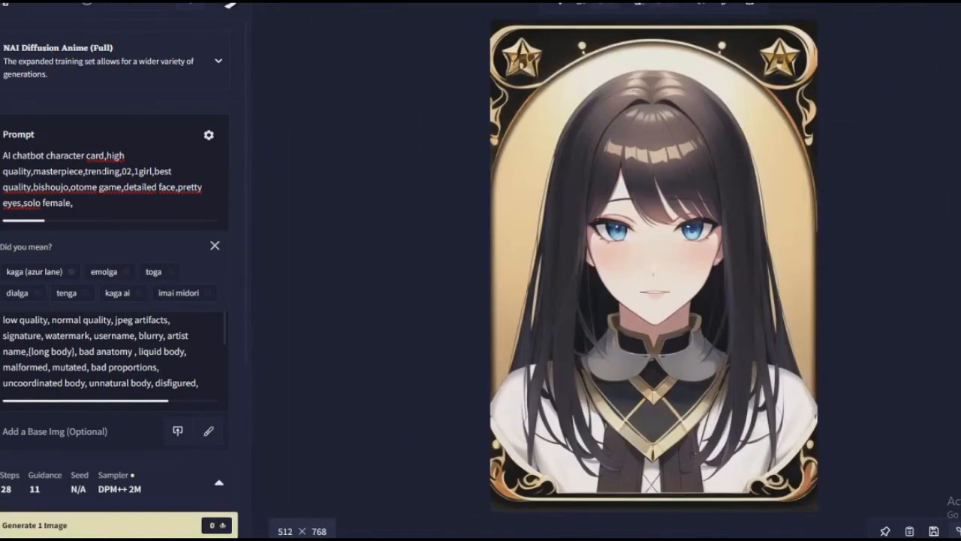
Append "hahahahaahaha" to the prompt and remove it again.
text(hahahahaahaha)
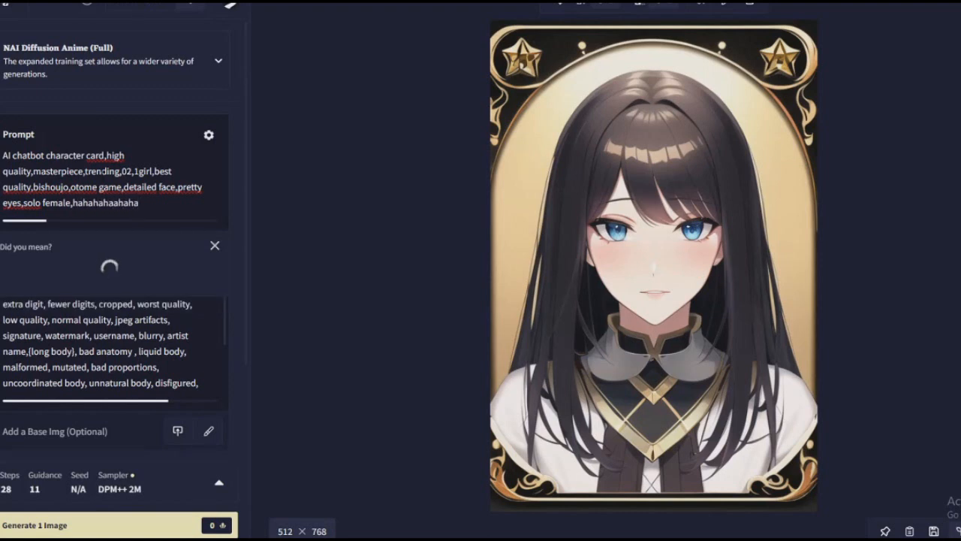
key(BackSpace)
key(BackSpace)
key(BackSpace)
key(BackSpace)
key(BackSpace)
key(BackSpace)
key(BackSpace)
key(BackSpace)
key(BackSpace)
key(BackSpace)
key(BackSpace)
key(BackSpace)
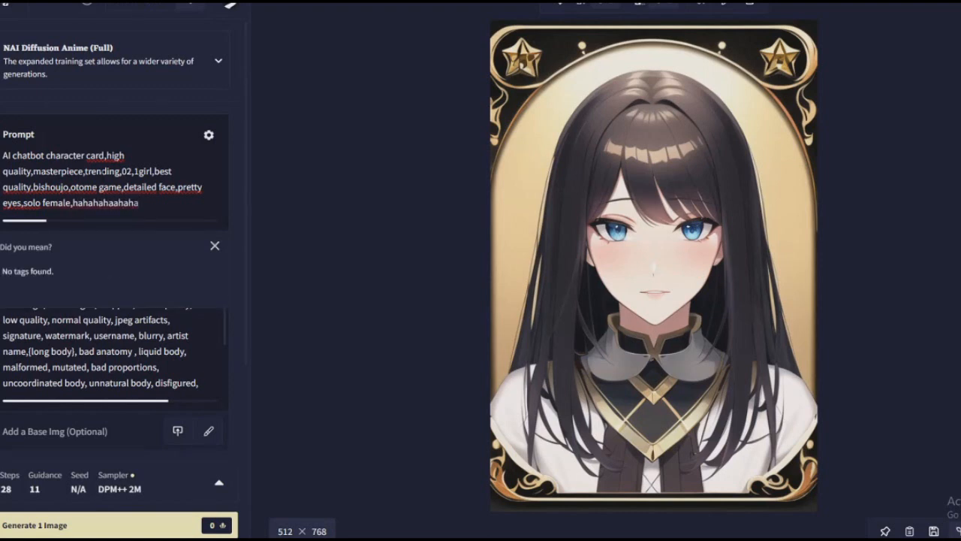
Append the suggested tags "zero two (darling in the franxx)" and "darling in the franxx" to the prompt and generate the image.
text(darling)
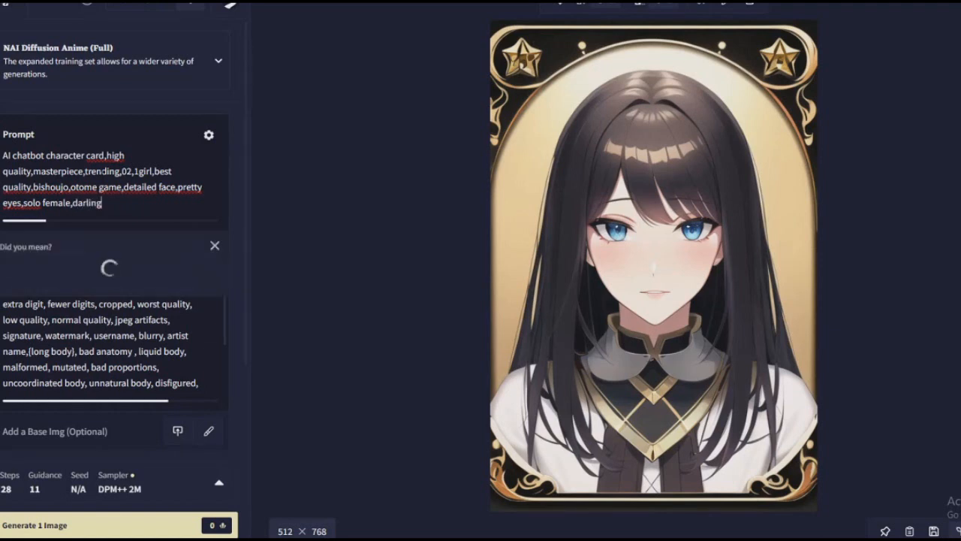
text( in)
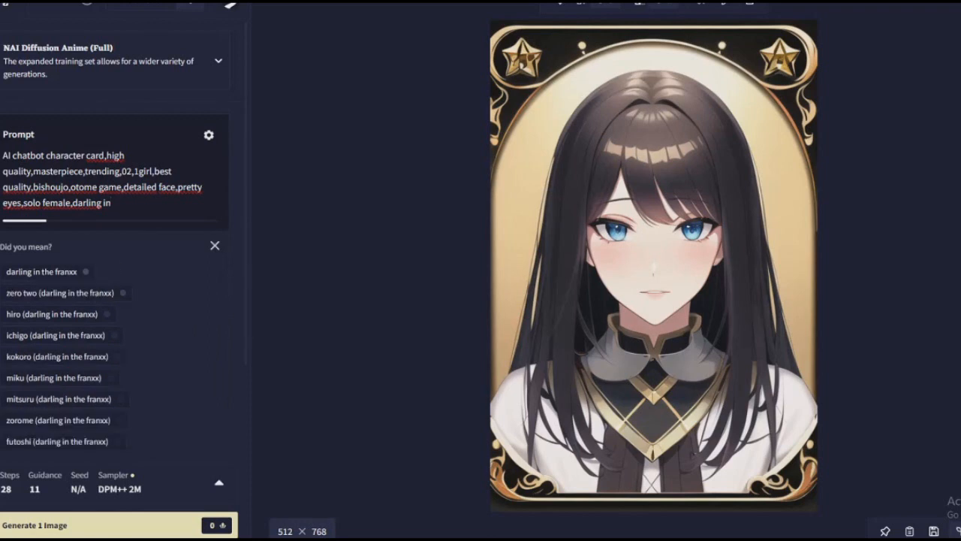
click(60, 292)
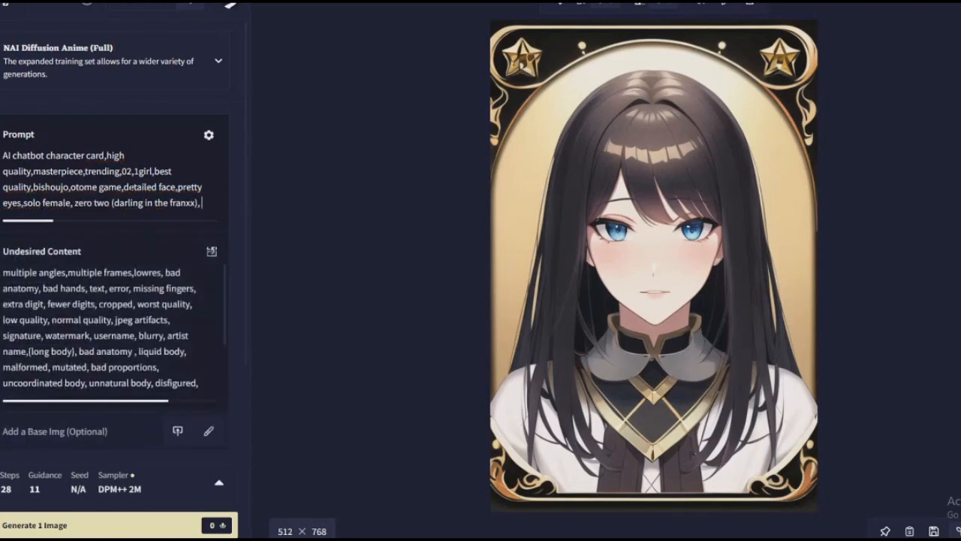
text(darling)
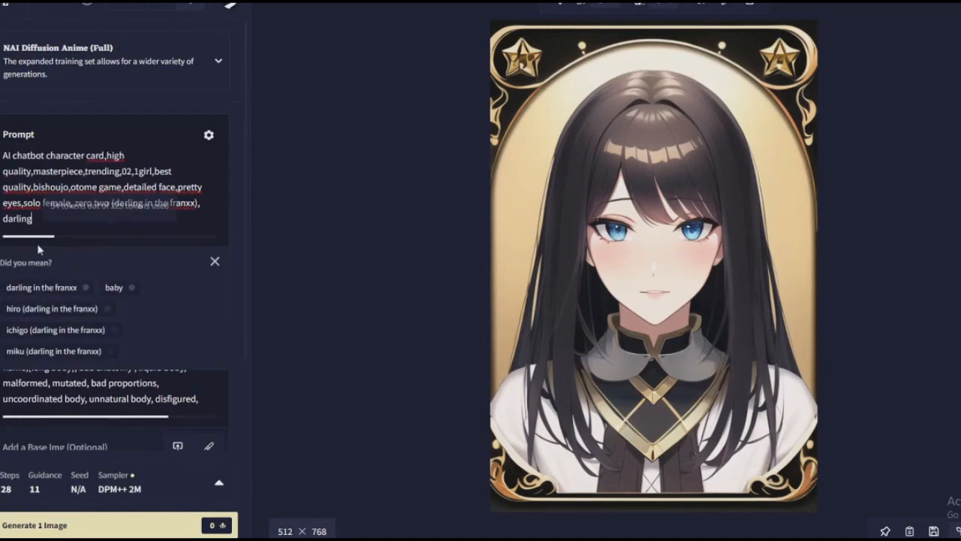
click(38, 289)
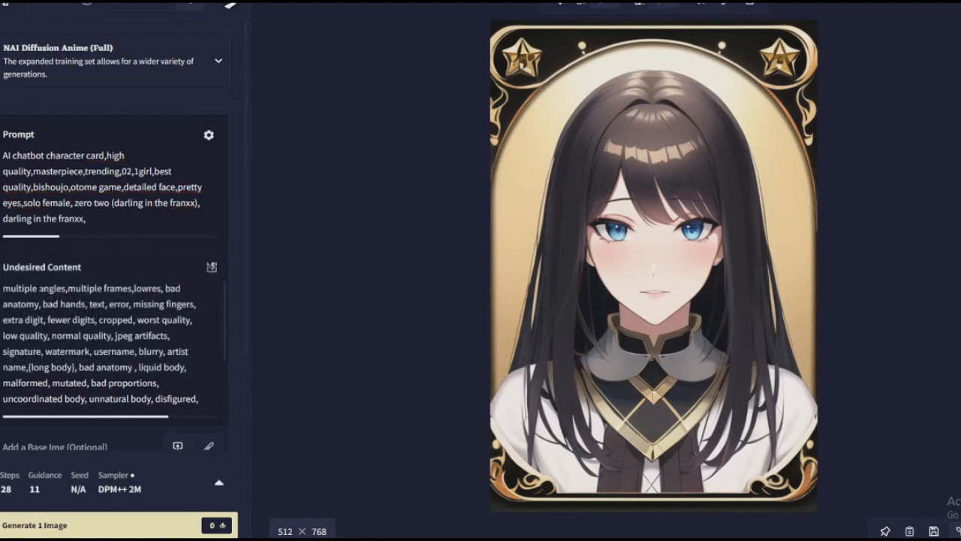
click(90, 523)
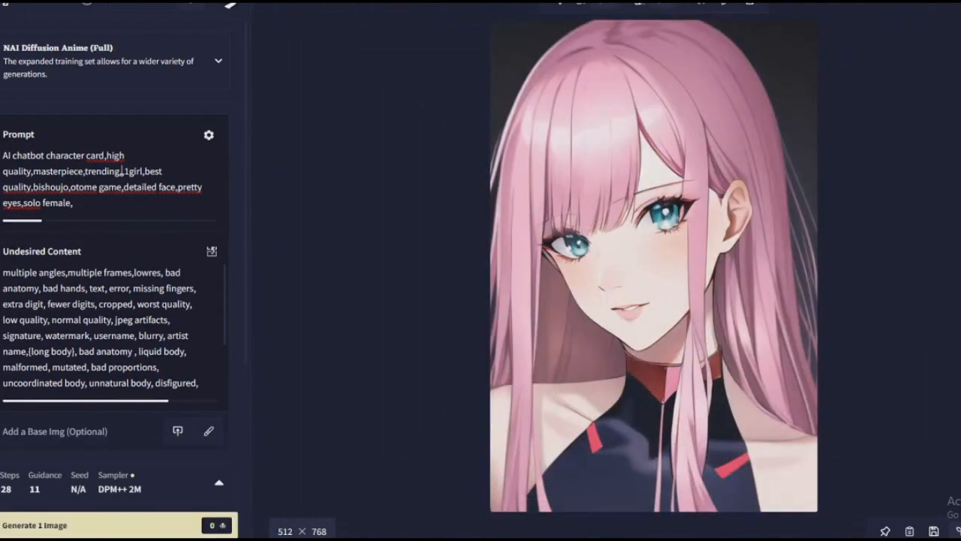
Add "rem" after "trending" and the tags "rem (re:zero)" and "blue hair" at the prompt's end, and generate the image.
text(rem,)
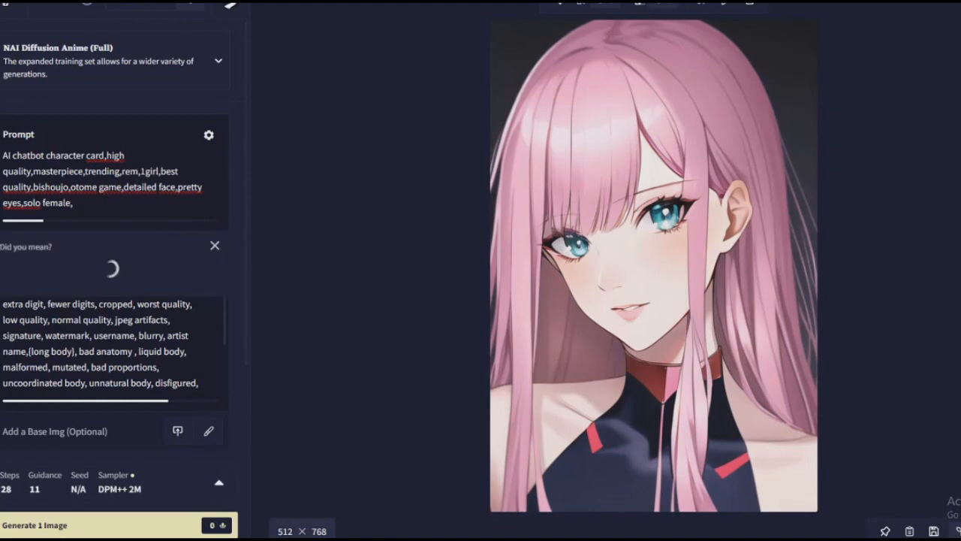
text(re,)
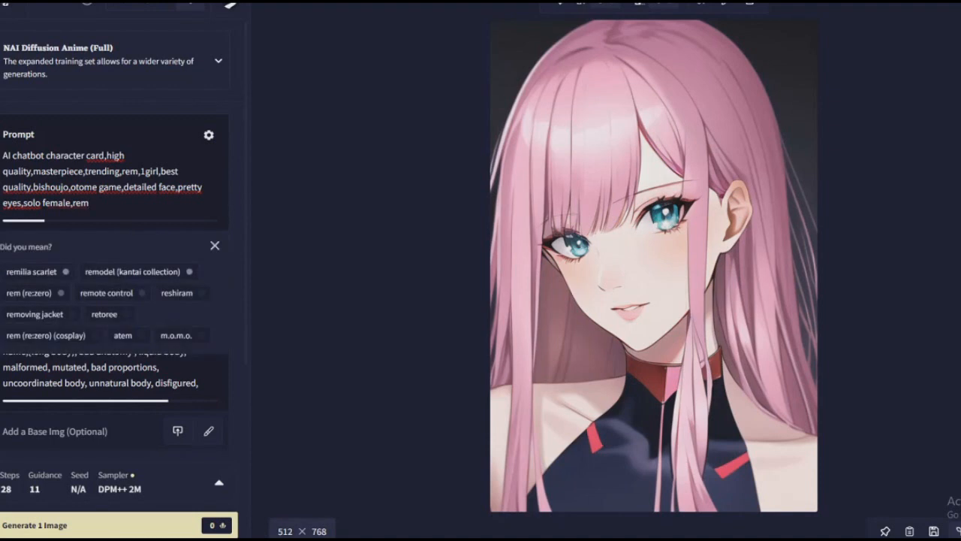
click(34, 293)
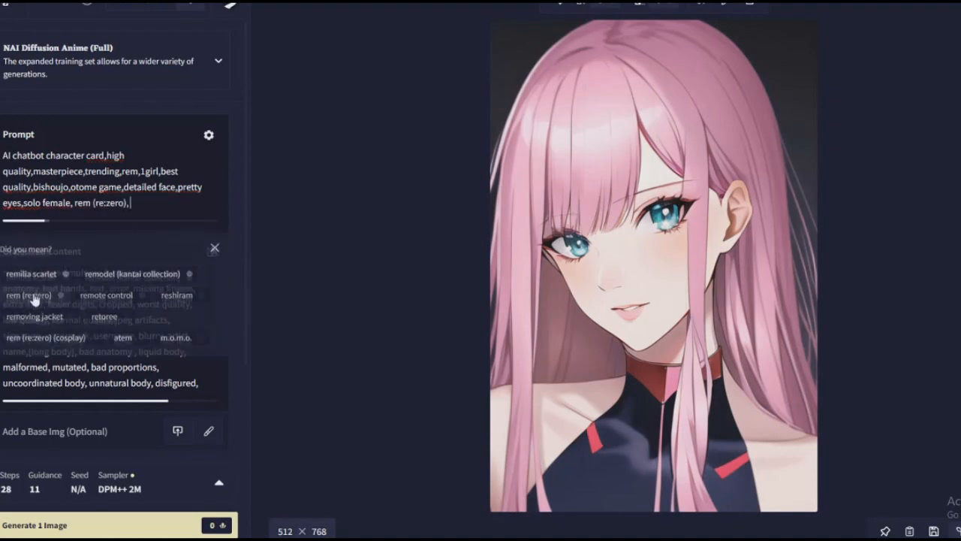
text(blue hair)
key(Return)
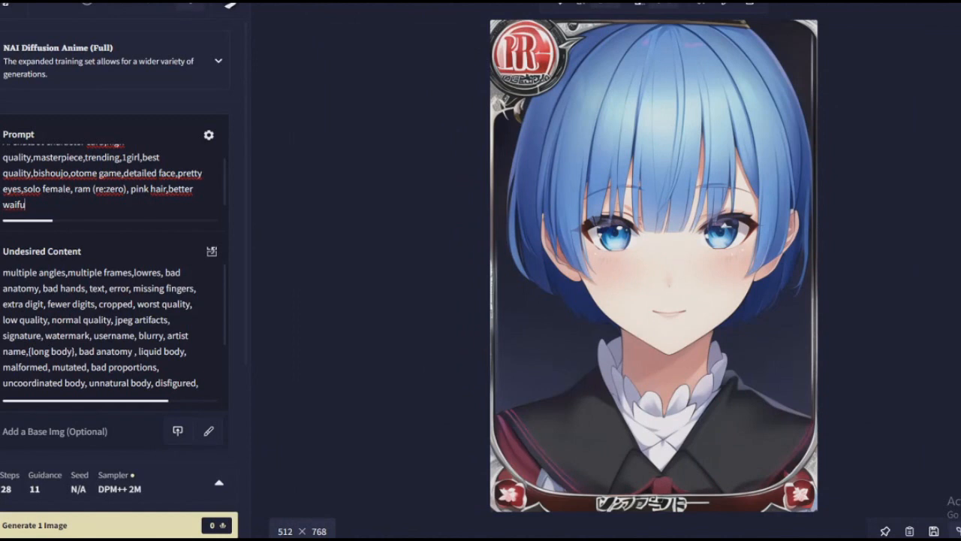
Delete "ram (re:zero), pink hair,better waifu" from the end of the prompt.
key(ctrl+shift+Left)
key(ctrl+shift+Left)
key(ctrl+shift+Left)
key(ctrl+shift+Left)
key(ctrl+shift+Left)
key(ctrl+shift+Left)
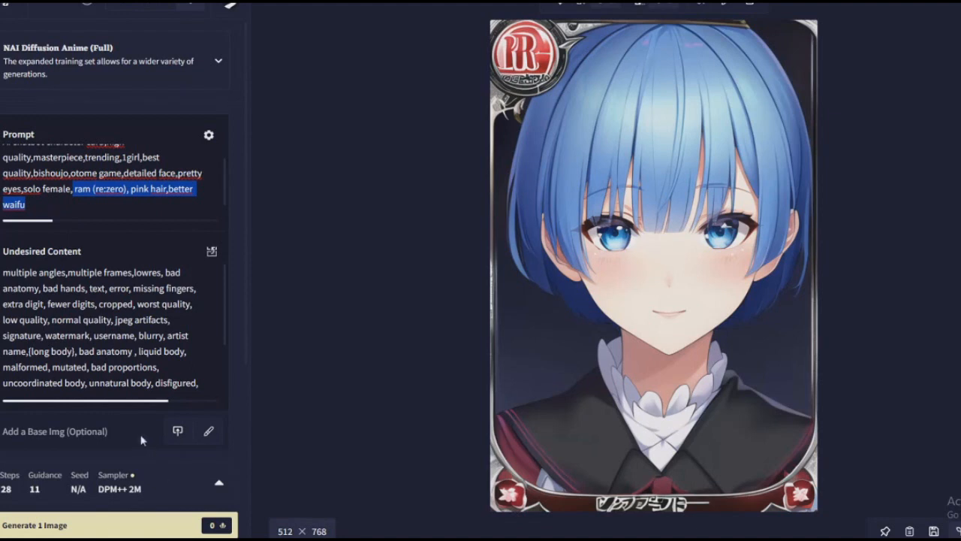
key(BackSpace)
key(BackSpace)
key(BackSpace)
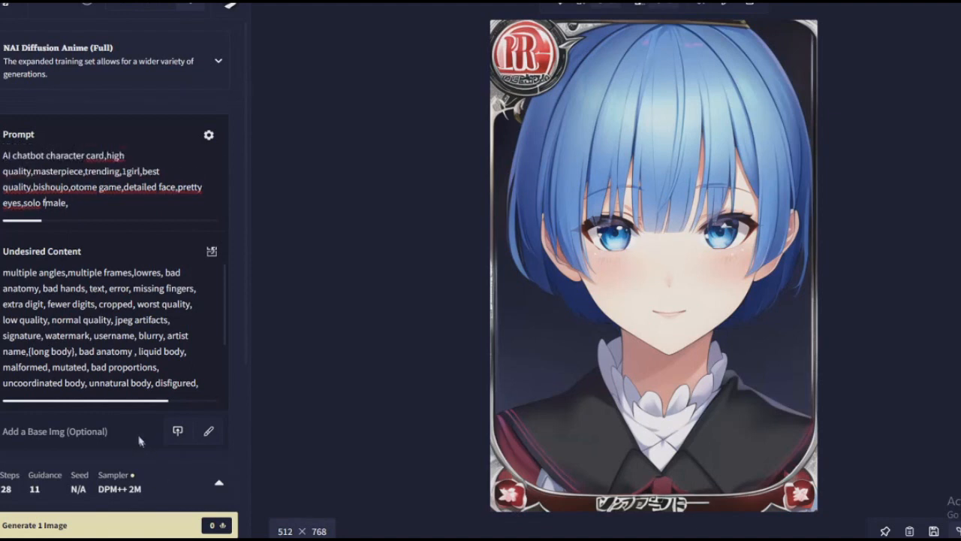
Change "solo female" to "solo male" and "bishoujo" to "bishounen" in the prompt.
key(BackSpace)
key(BackSpace)
text(nen)
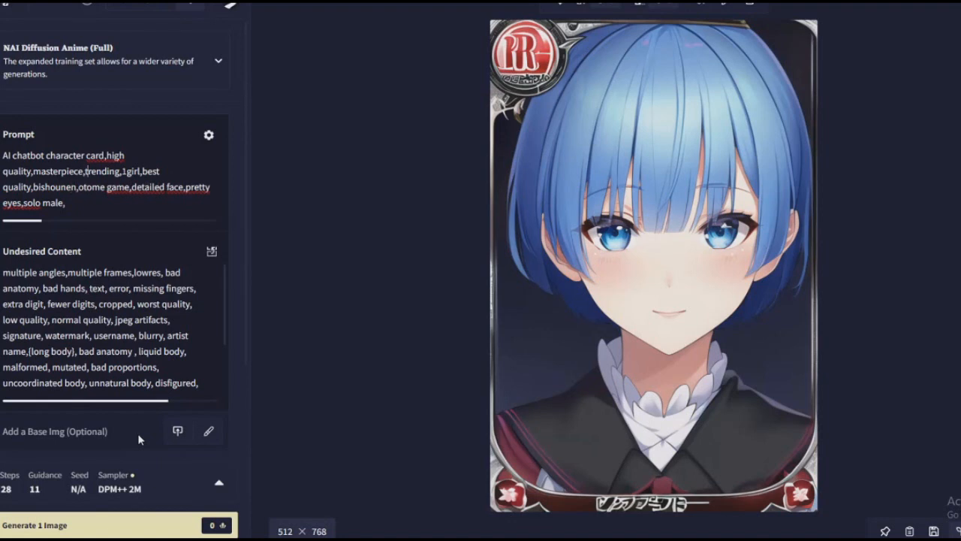
Change the "1girl" tag to "1boy" in the prompt.
key(Right)
key(Right)
key(Right)
key(Right)
key(Right)
key(BackSpace)
key(BackSpace)
key(BackSpace)
key(BackSpace)
text(boy)
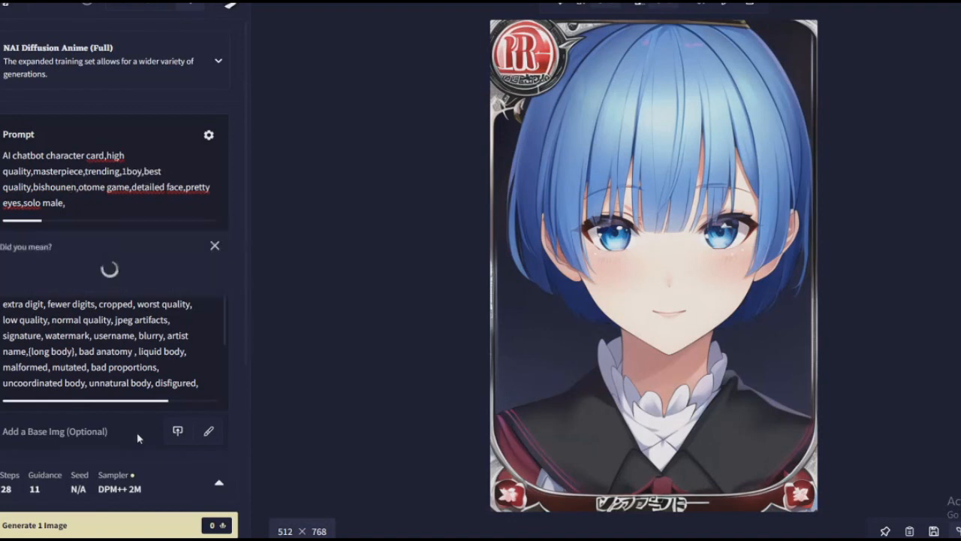
Append "geralt,the witcher" to the end of the prompt and generate the image.
key(Right)
key(Right)
key(Right)
key(Right)
key(Right)
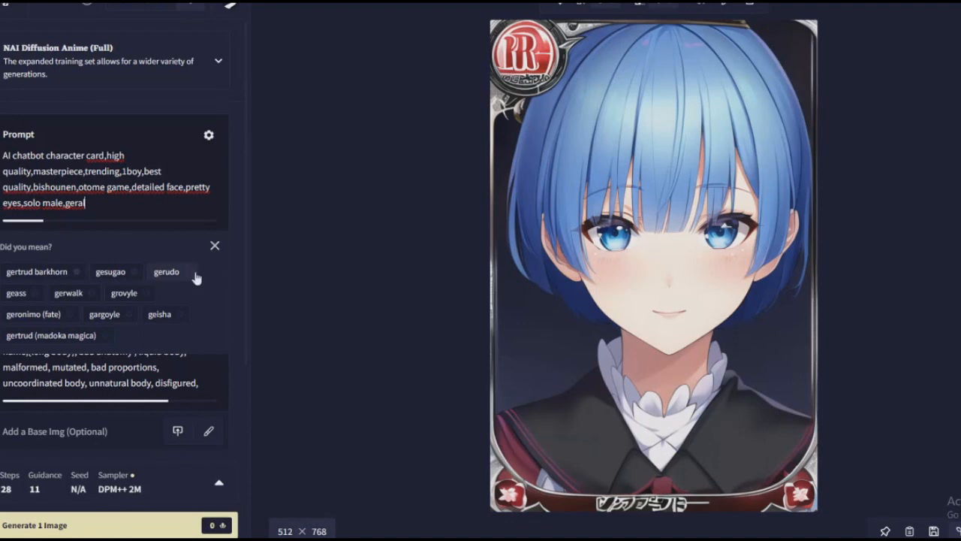
text(t,the witcher)
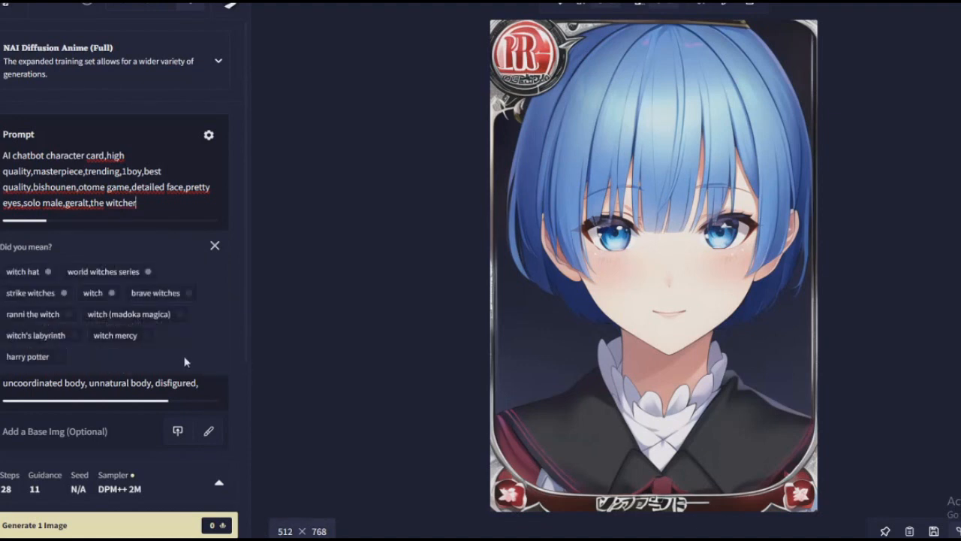
click(88, 524)
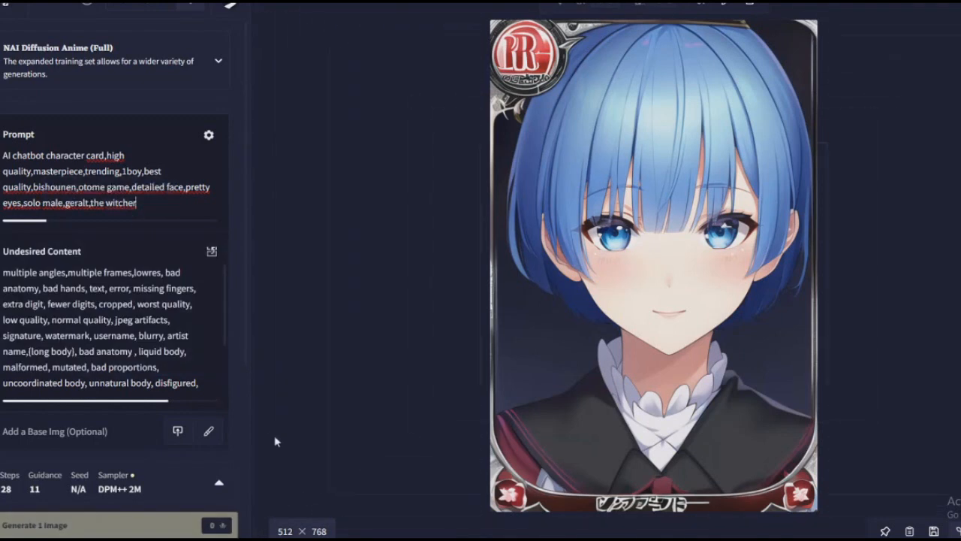
Append the remark "lol I dunno I'm trying to think of basic bot boys NAI would recognize" to the prompt.
text(,lol I dunno I'm trying to think of )
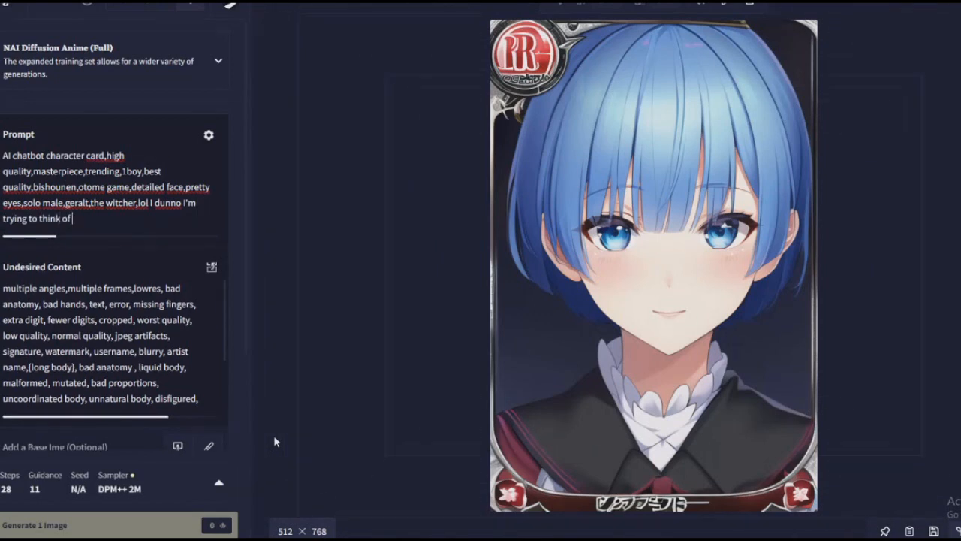
text(basic bot boys NAI would reo)
text(ognize)
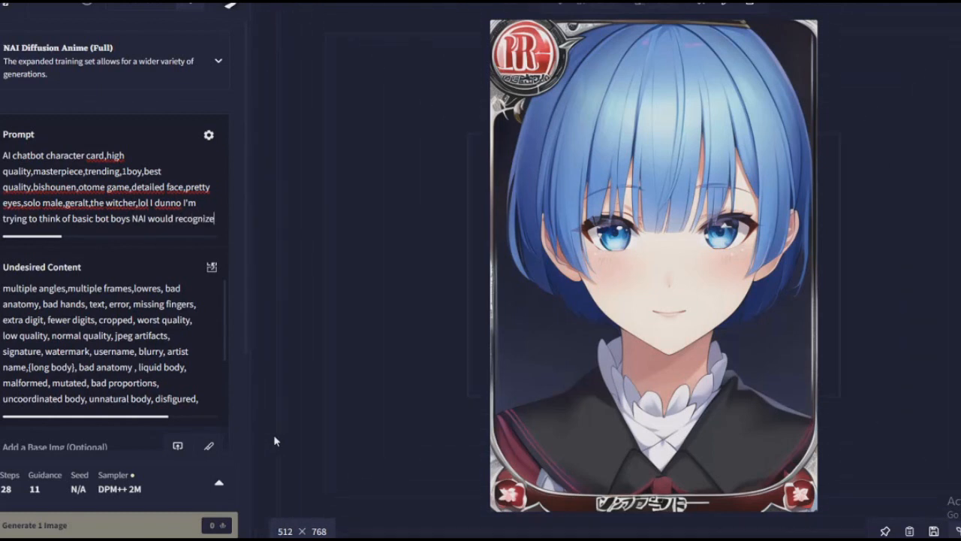
Replace "geralt,the witcher" and the remark after "solo male," in the prompt with "zhongli (genshin impact)".
key(shift+Home)
key(shift+Left)
key(shift+Left)
key(shift+Left)
key(shift+Left)
key(shift+Left)
key(shift+Left)
key(shift+Left)
key(shift+Left)
key(shift+Left)
key(shift+Left)
key(shift+Left)
key(shift+Left)
key(shift+Left)
key(shift+Left)
key(shift+Left)
key(shift+Left)
key(shift+Left)
key(shift+Left)
key(shift+Left)
key(shift+Left)
key(shift+Left)
key(shift+Left)
key(shift+Left)
key(shift+Left)
key(shift+Left)
key(shift+Left)
key(shift+Left)
key(shift+Left)
key(shift+Left)
key(shift+Left)
key(shift+Left)
key(BackSpace)
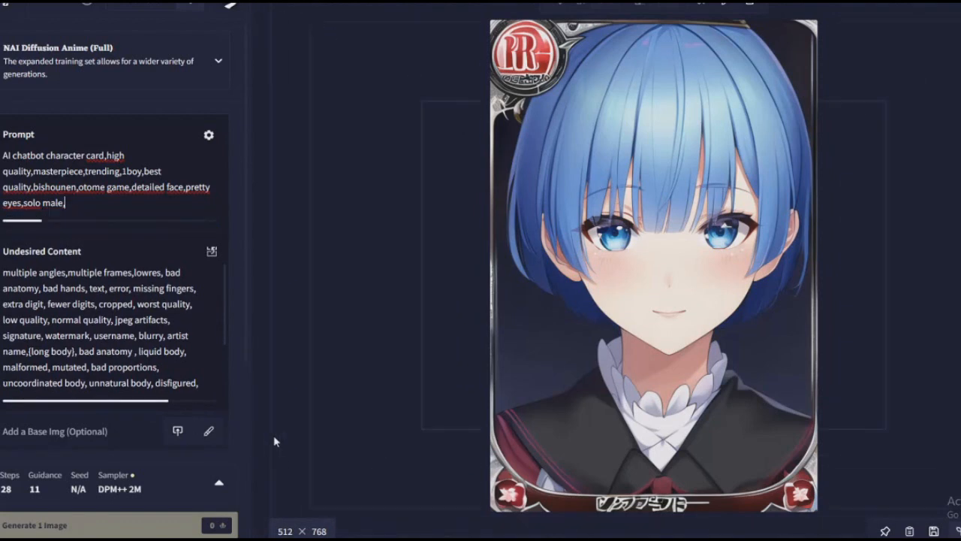
text(zhongli (genshin impact), who)
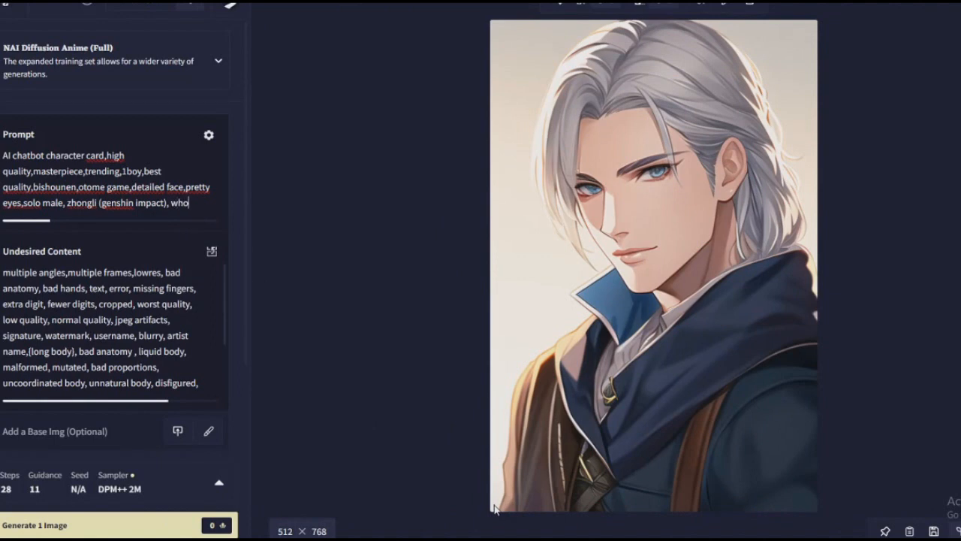
Append the remark "whoa witcher prequel anime" to the end of the prompt.
text(a witc)
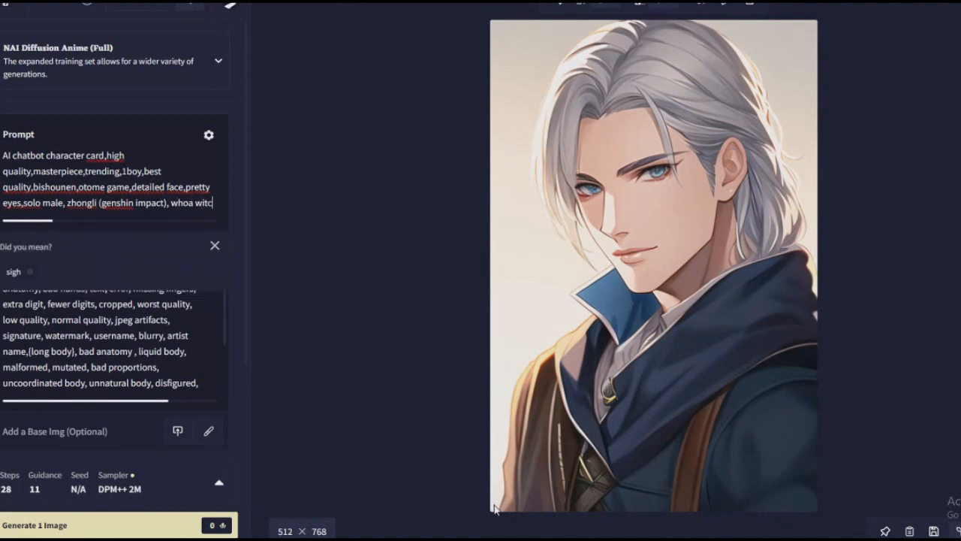
text(her prequw)
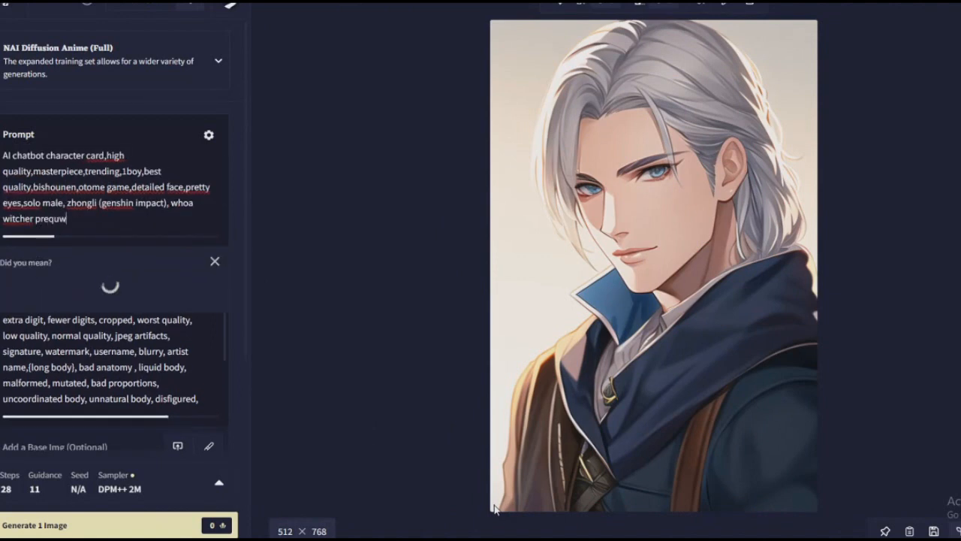
key(BackSpace)
text(ekl a)
key(BackSpace)
text(l anime)
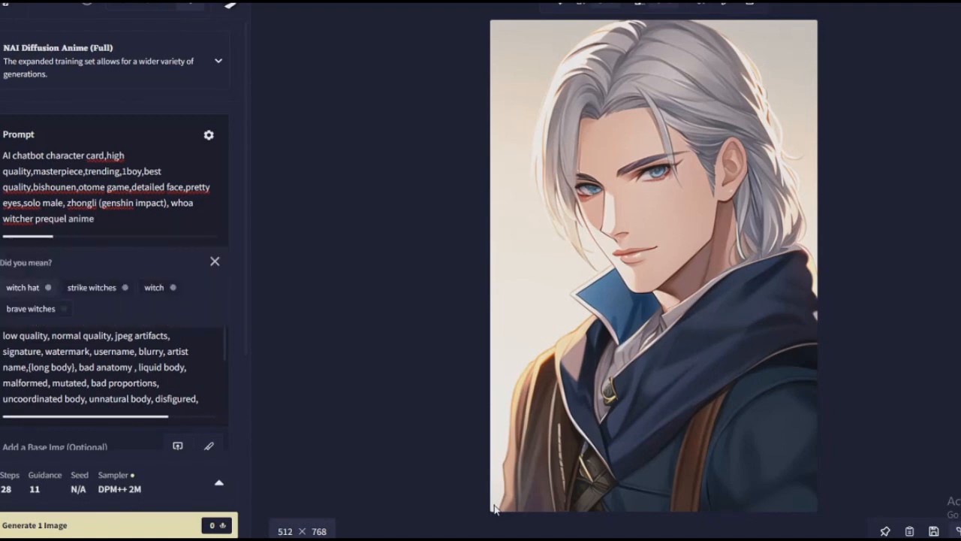
Delete the remark after "zhongli (genshin impact)" from the prompt and generate the image.
click(214, 262)
drag(42, 203, 190, 235)
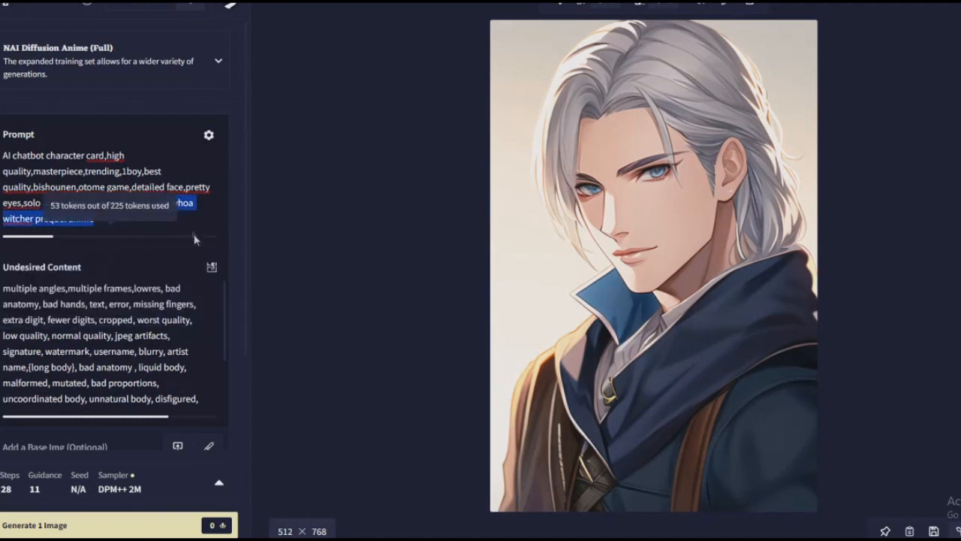
key(BackSpace)
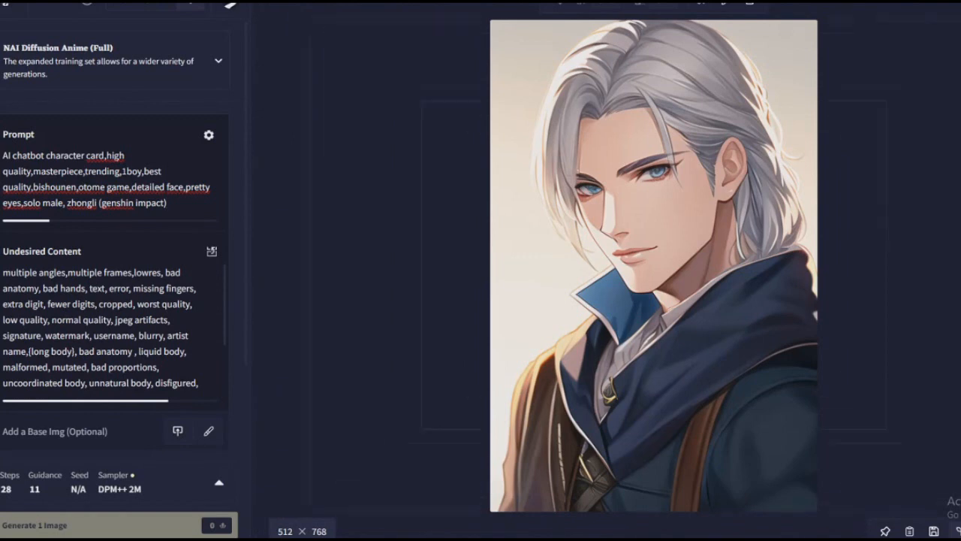
Replace "zhongli (genshin impact)" with "that rich dominant jerk you'd never tolerate in real life but for some reason fantasize about in fiction" and generate the image.
key(ctrl+z)
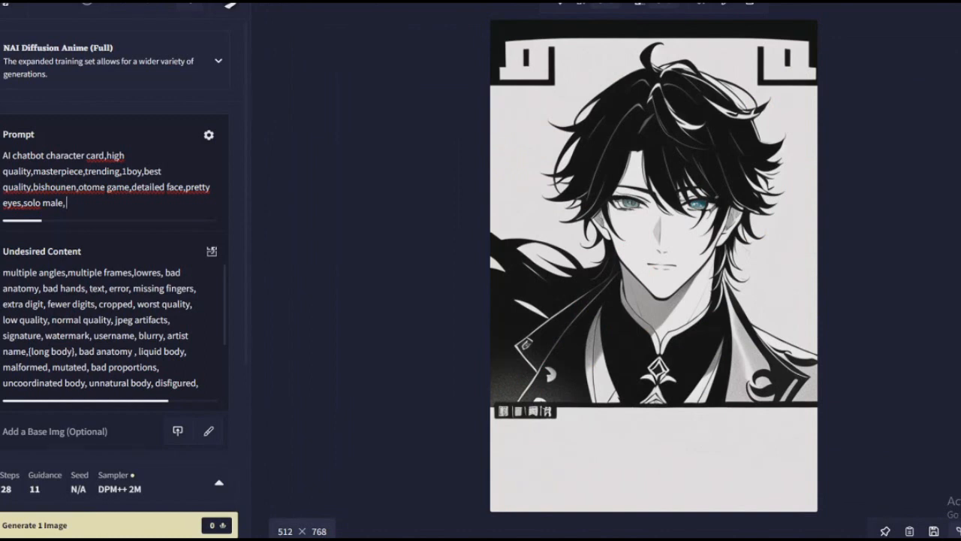
text(that rich dominant je)
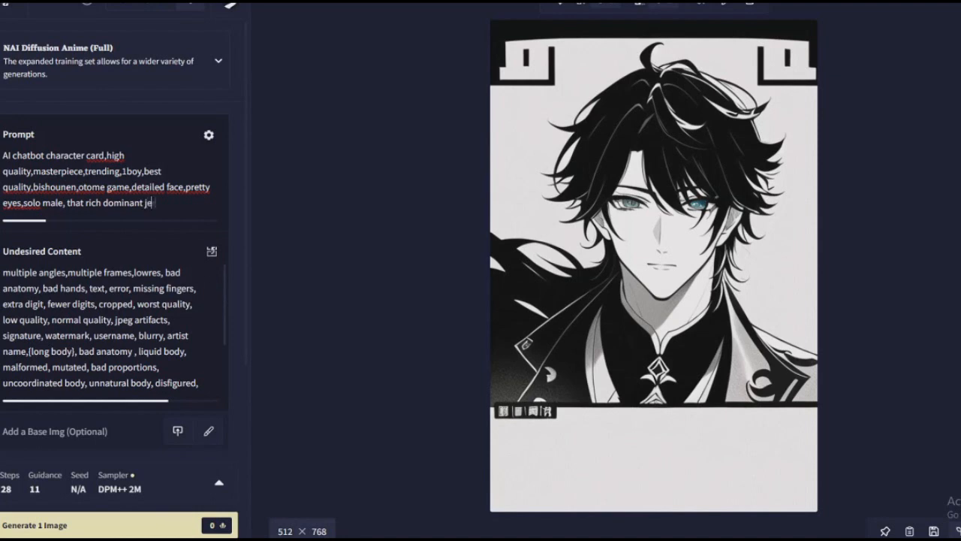
text(rk you'd never tolerate in real life but for some reason)
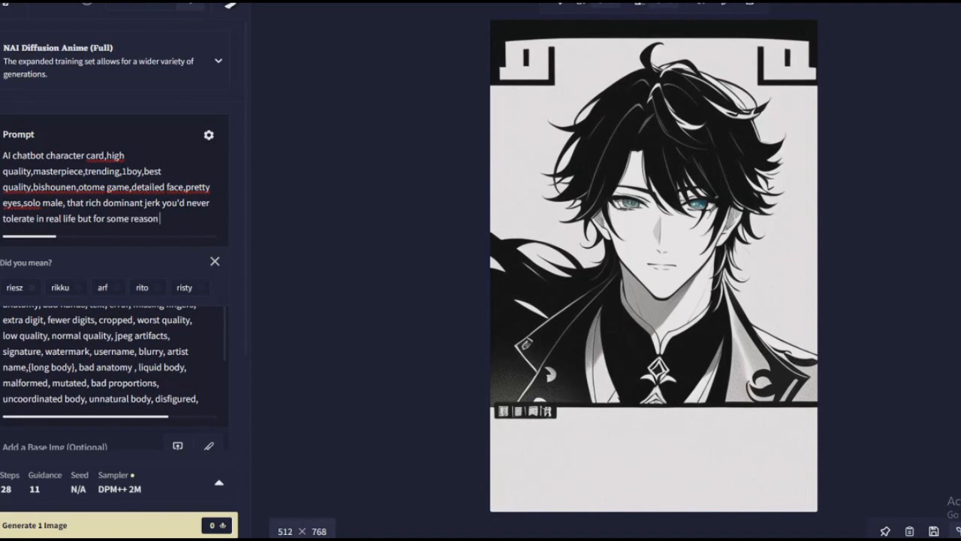
text( fantasize about in fict)
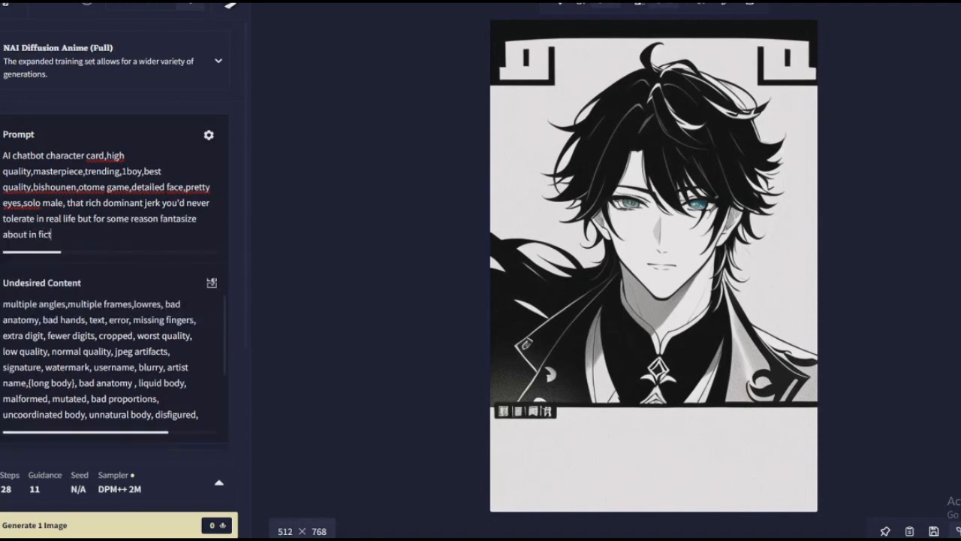
text(ion)
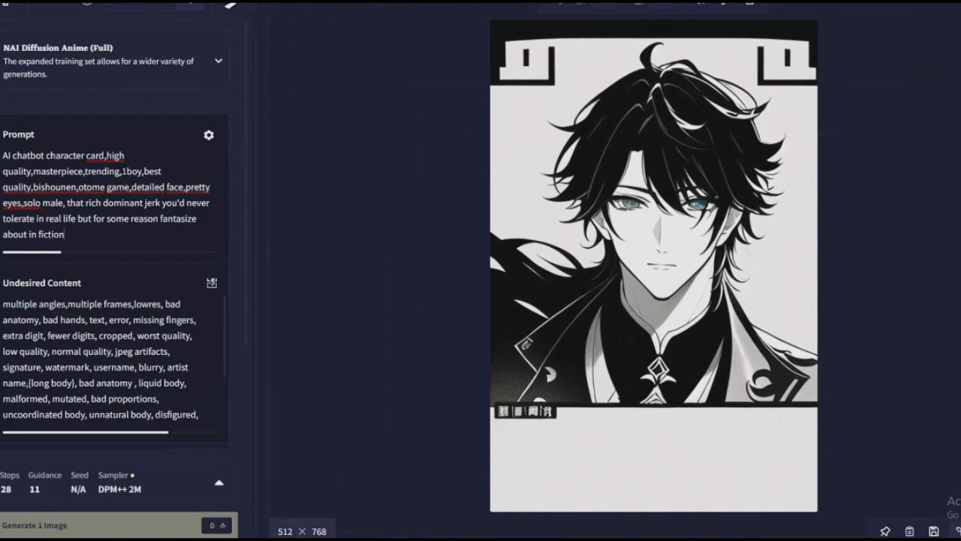
Delete the dominant jerk description from the prompt and switch the gender tags to "1girl", "bishoujo" and "solo female".
key(shift+Up)
key(shift+Up)
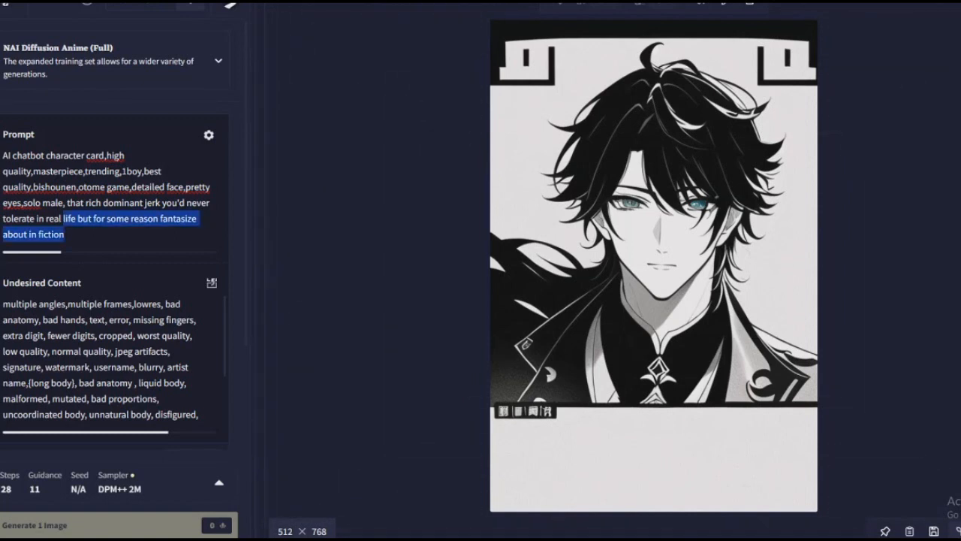
key(BackSpace)
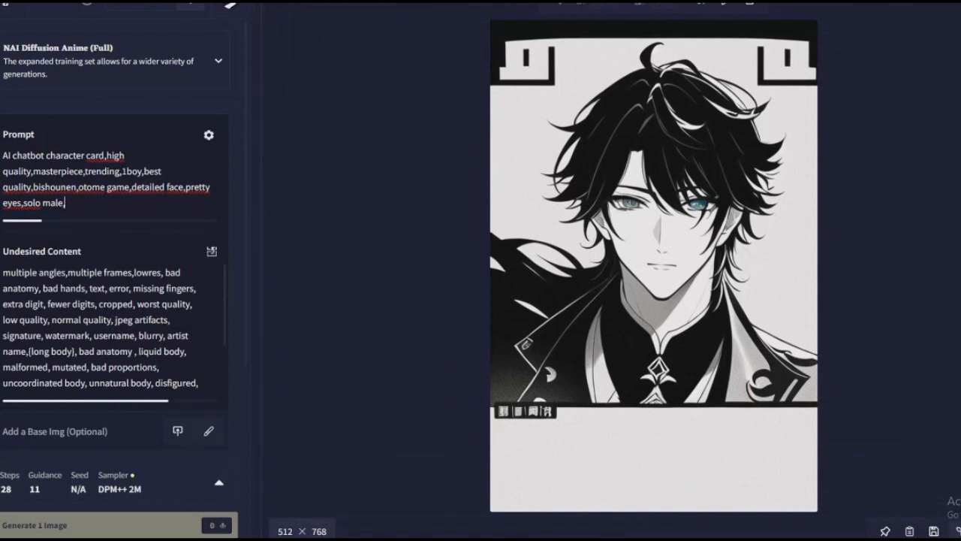
click(43, 203)
text(fee)
key(BackSpace)
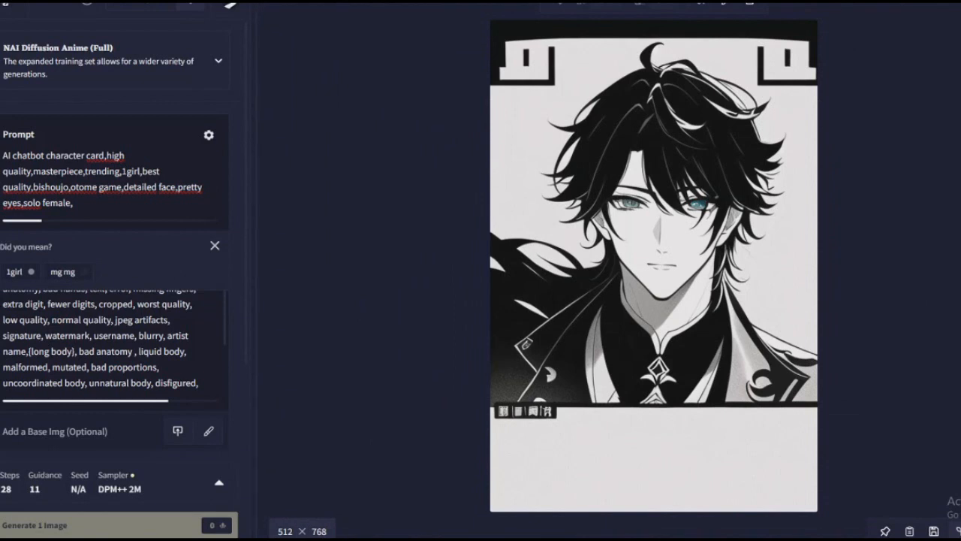
Append the remark "I'm just trying to sneak in humorous screencaps" to the prompt.
text(I'm just)
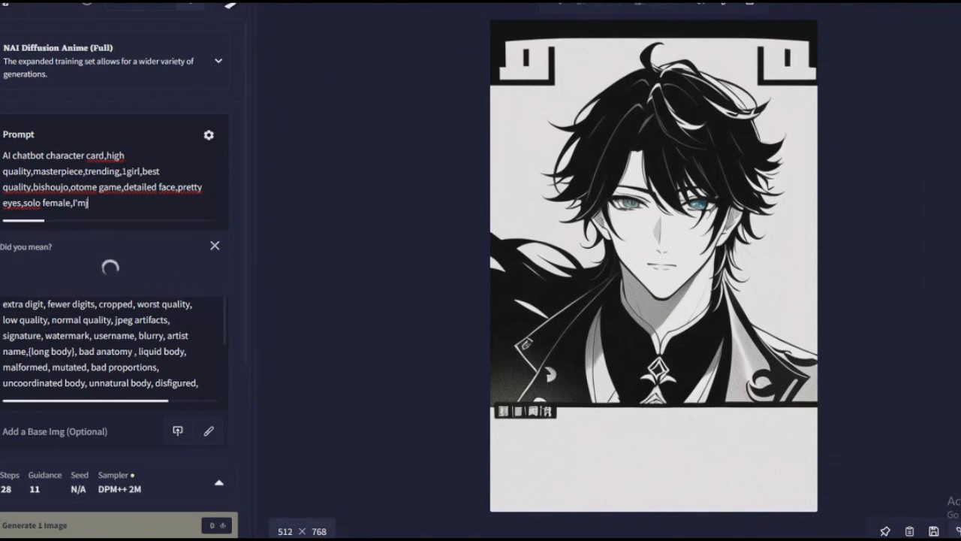
text( trying to sneak in hu)
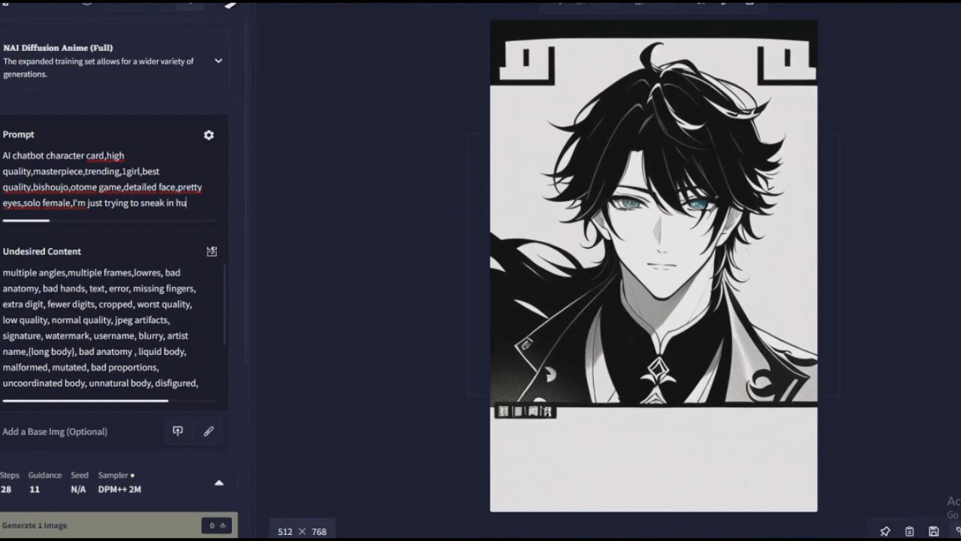
text(morous screencaps)
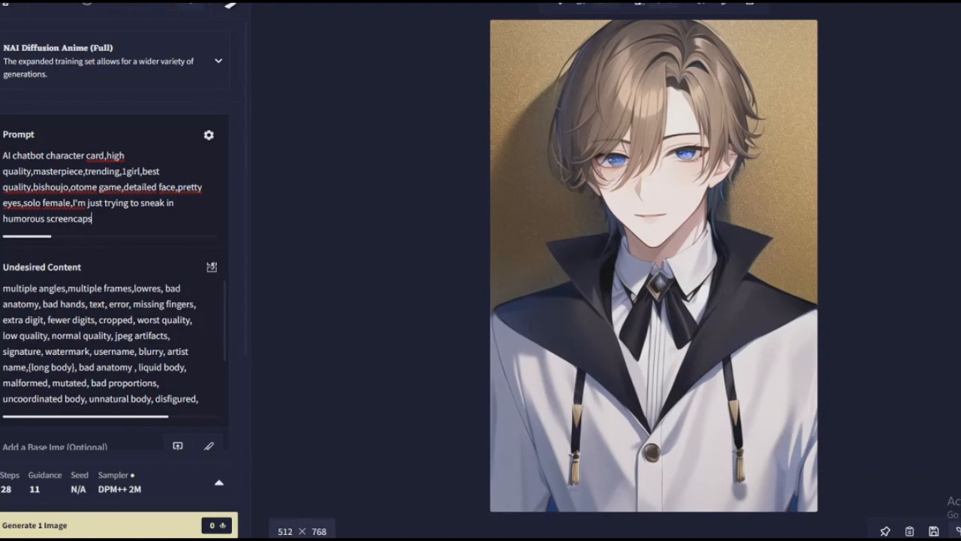
Replace the screencaps remark at the end of the prompt with "idk he seems kind of nice".
key(shift+Up)
key(shift+Left)
key(shift+Left)
key(shift+Left)
key(shift+Left)
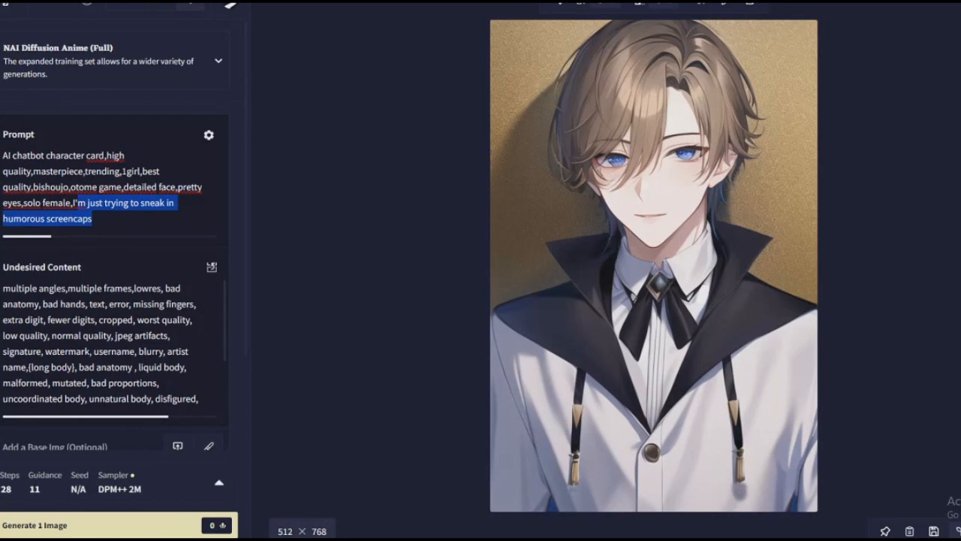
key(BackSpace)
text(idk he seems k)
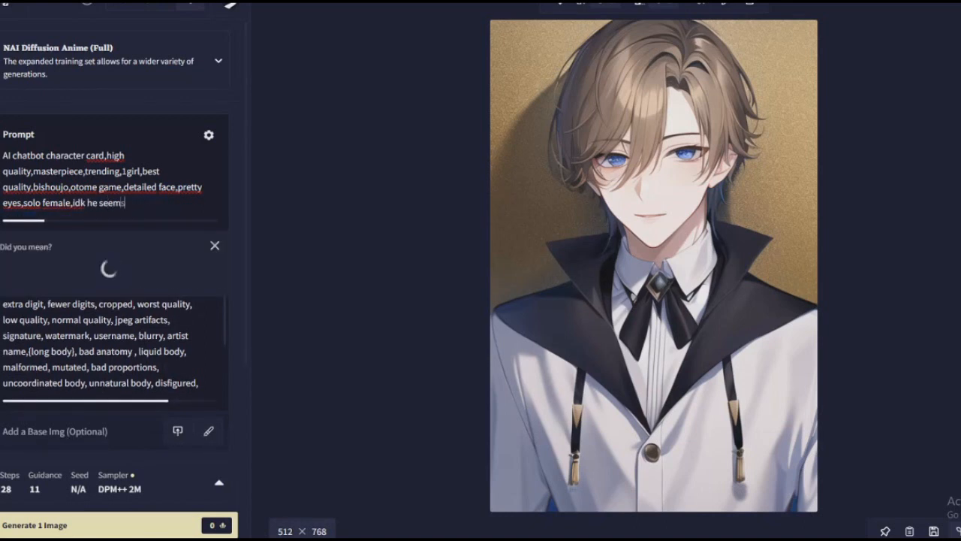
text(ind of nice to)
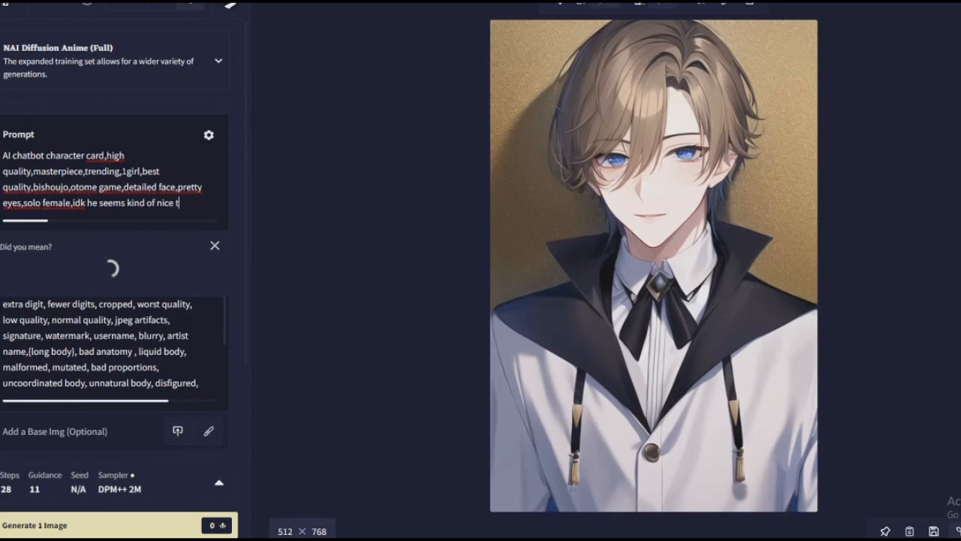
Replace the remark after "solo female," with "that yandere chick who will literally murder you" and generate the image.
key(BackSpace)
key(BackSpace)
key(BackSpace)
key(BackSpace)
key(BackSpace)
key(BackSpace)
key(BackSpace)
key(BackSpace)
key(BackSpace)
key(BackSpace)
key(BackSpace)
key(BackSpace)
key(BackSpace)
key(BackSpace)
key(BackSpace)
key(BackSpace)
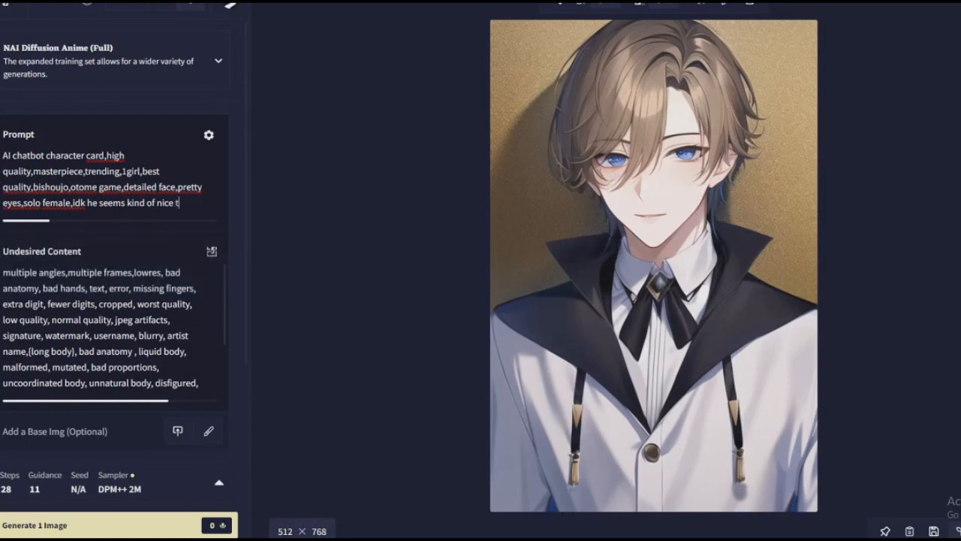
key(BackSpace)
key(BackSpace)
key(BackSpace)
key(BackSpace)
key(BackSpace)
key(BackSpace)
key(BackSpace)
key(BackSpace)
key(BackSpace)
key(BackSpace)
key(BackSpace)
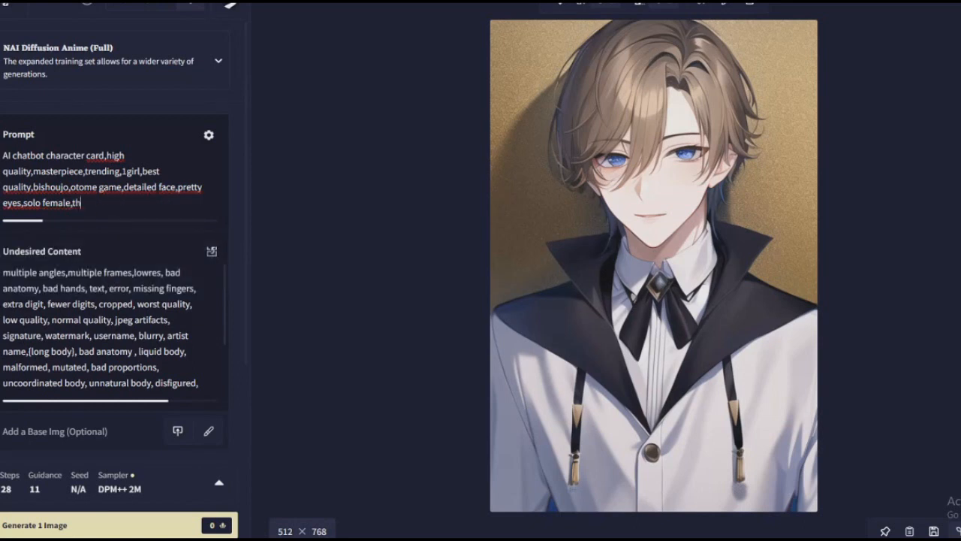
text(yandere c)
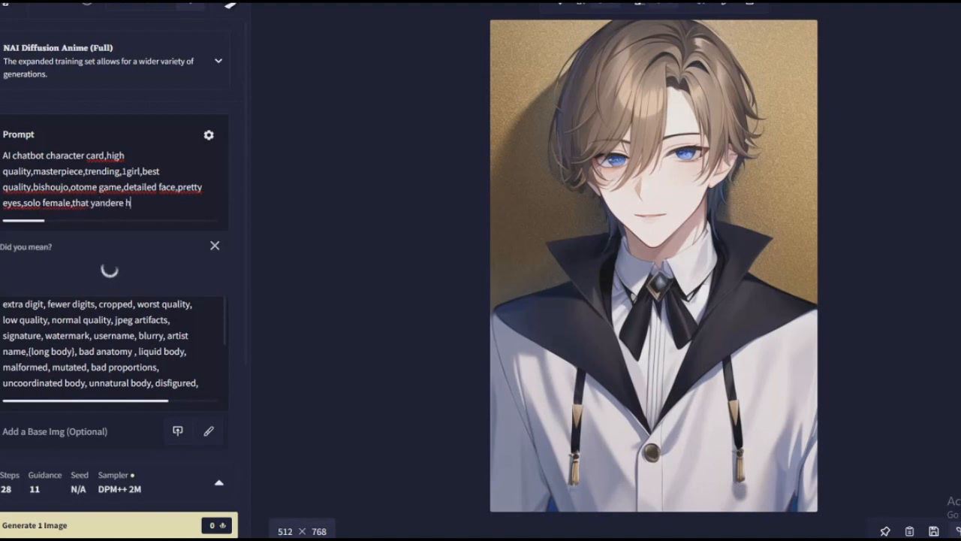
text(hick who will )
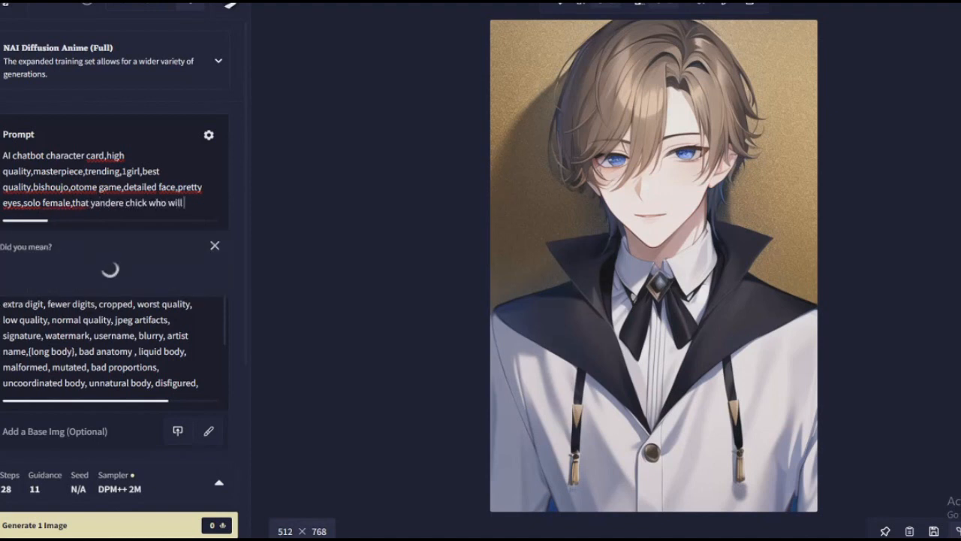
text(literally n)
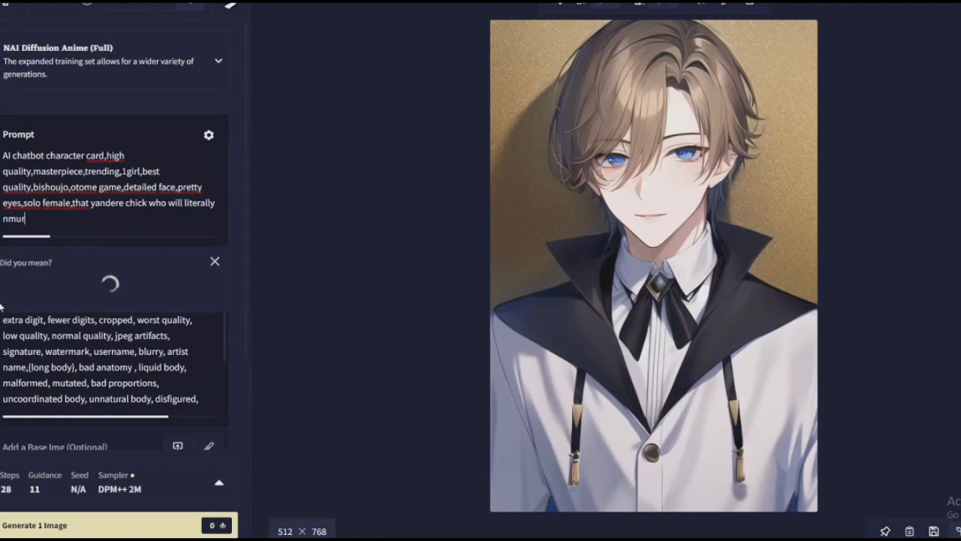
key(BackSpace)
text(m)
text(urder you)
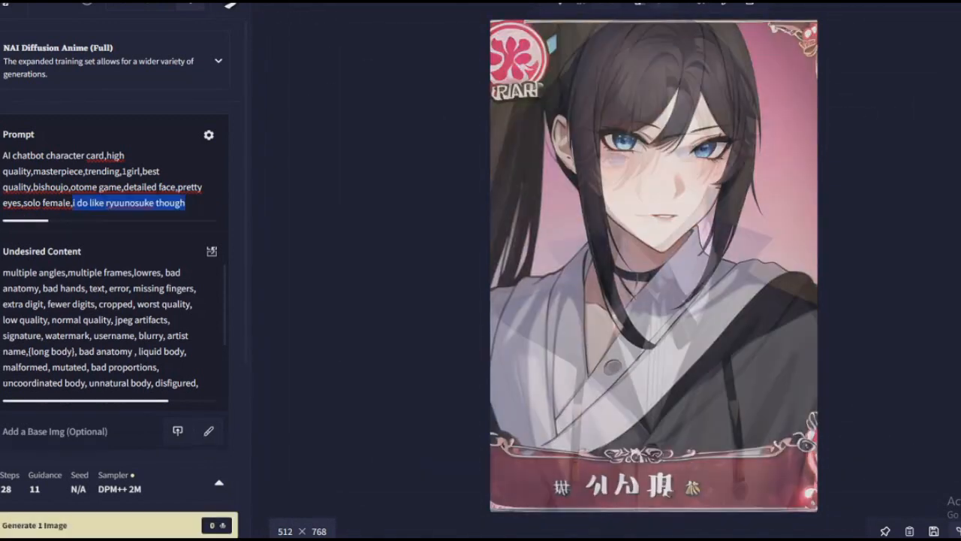
Replace the remark "i do like ryuunosuke though" in the prompt with "cinderella" and generate the image.
text(cinderella)
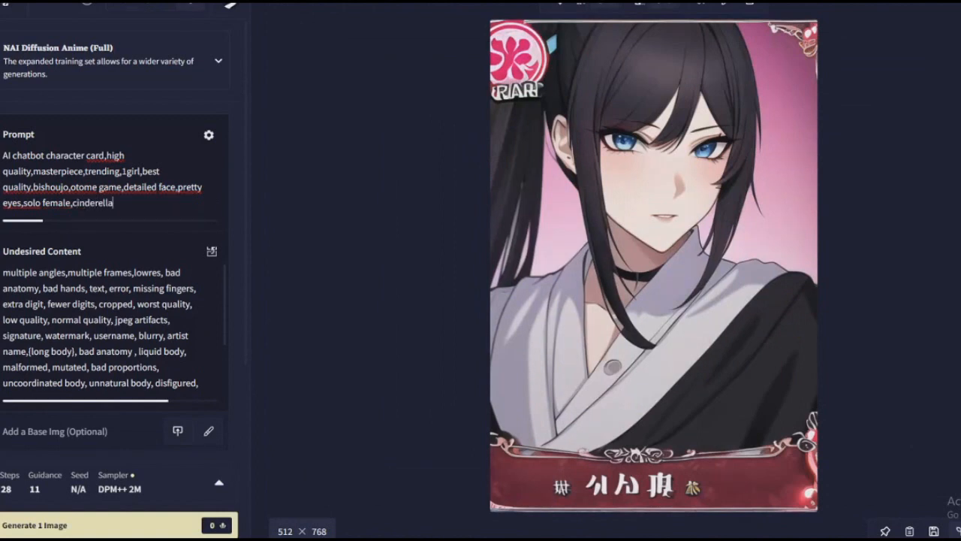
key(ctrl+Return)
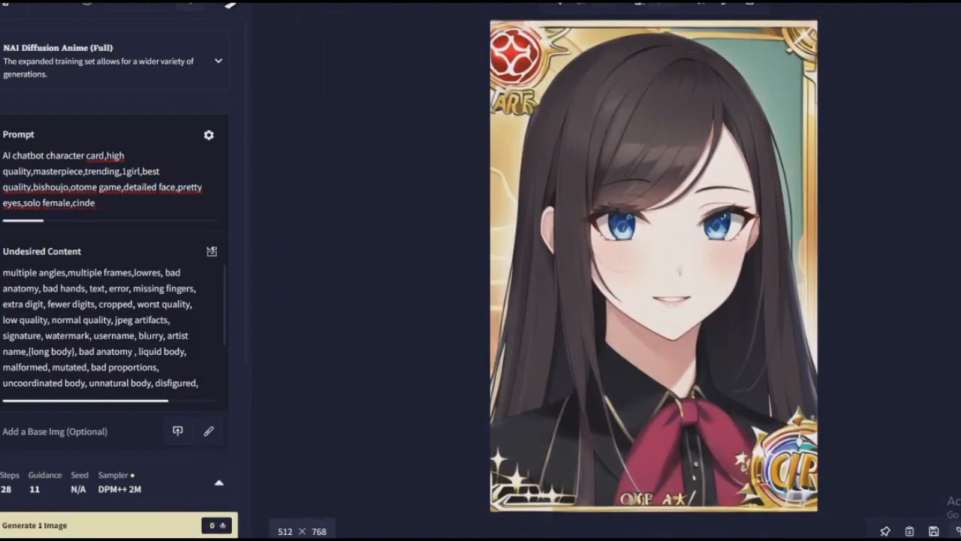
Replace "cinderella" at the end of the prompt with a remark starting "that's lovelive, isn't".
key(BackSpace)
text(that's lov)
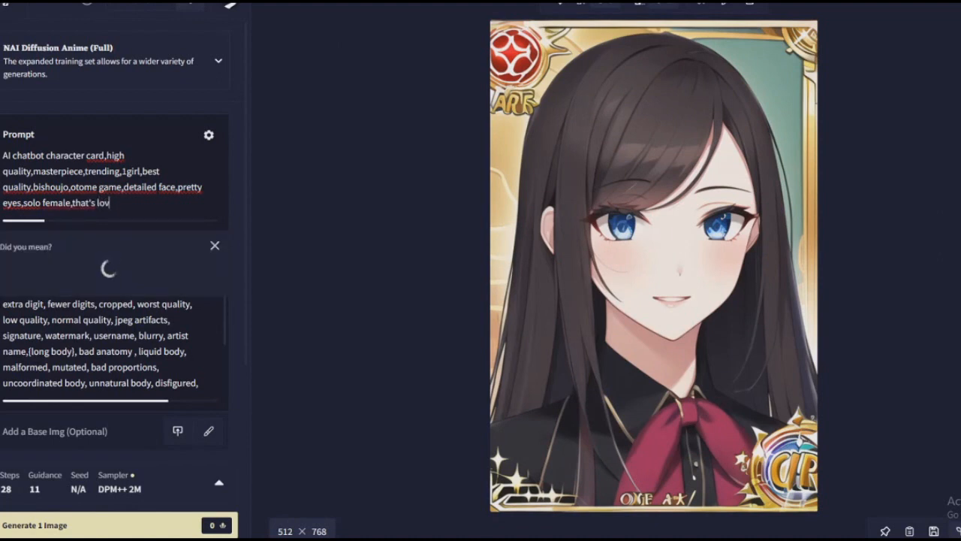
text(elive, isn)
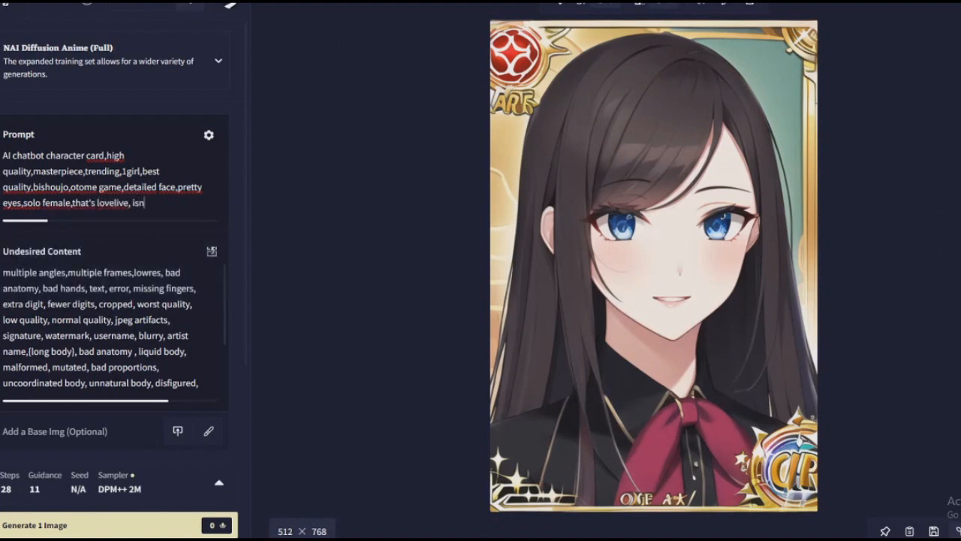
text('ti)
Replace the lovelive remark after "solo female," with "your big sister" and generate the image.
key(BackSpace)
key(BackSpace)
key(BackSpace)
key(BackSpace)
key(BackSpace)
key(BackSpace)
key(BackSpace)
key(BackSpace)
key(BackSpace)
key(BackSpace)
key(BackSpace)
key(BackSpace)
key(BackSpace)
key(BackSpace)
key(BackSpace)
key(BackSpace)
key(BackSpace)
key(BackSpace)
key(BackSpace)
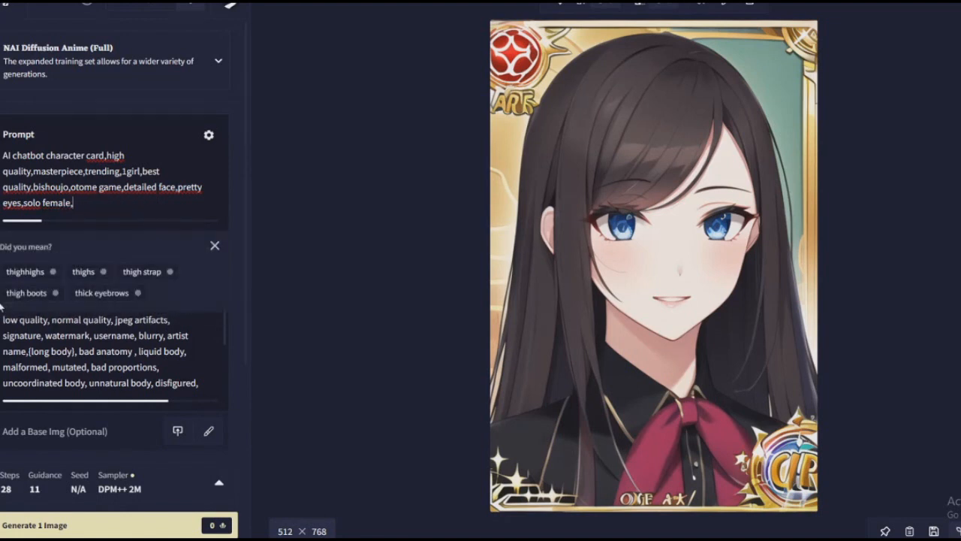
text(your big sister)
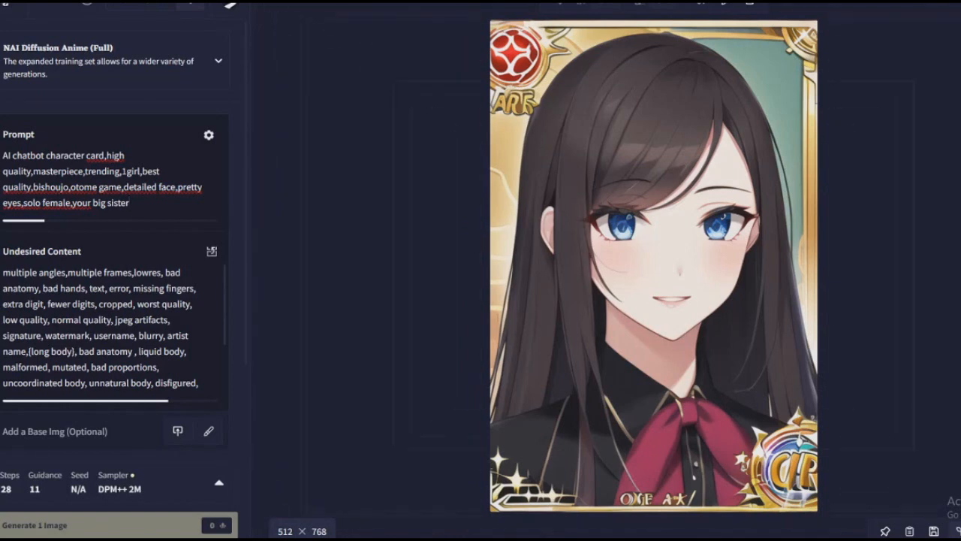
Change the prompt's gender tags to "1boy", "bishounen" and "solo male", and replace "your big sister" with "todoroki".
key(ctrl+a)
text(AI chatbot character card,high quality,masterpiece,trending,1boy,best quality,bishounen,otome game,detailed face,pretty eyes,solo male,todoroki)
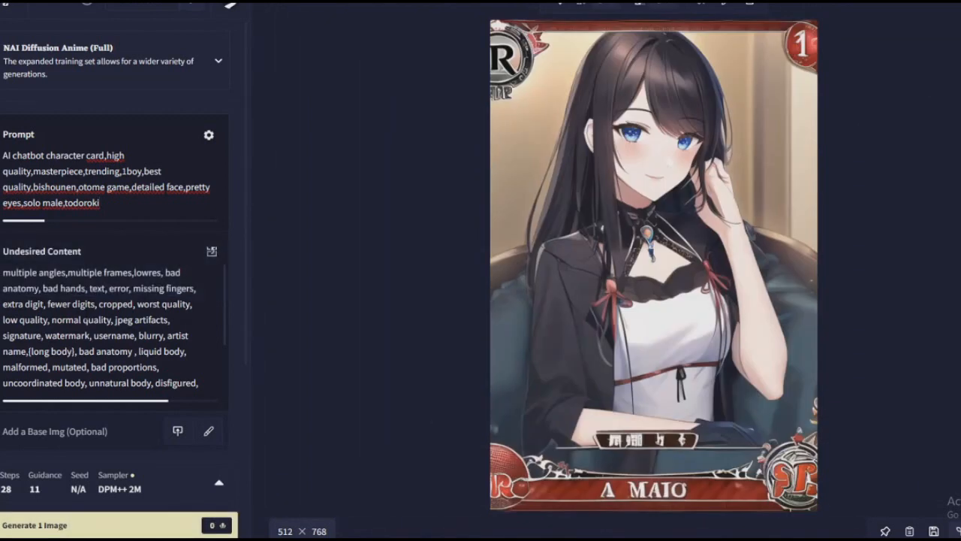
click(100, 203)
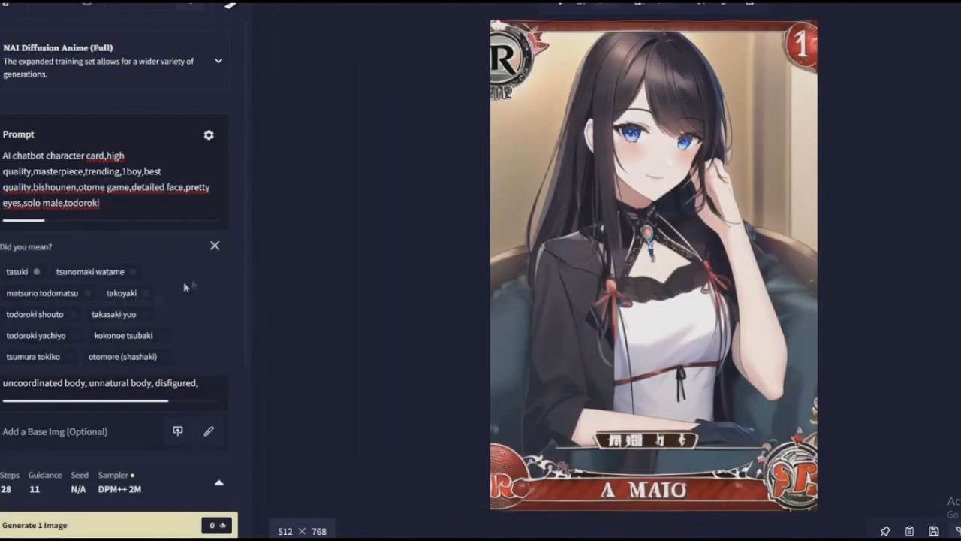
Complete "todoroki" in the prompt to the suggested tag "todoroki shouto" and generate the image.
click(60, 314)
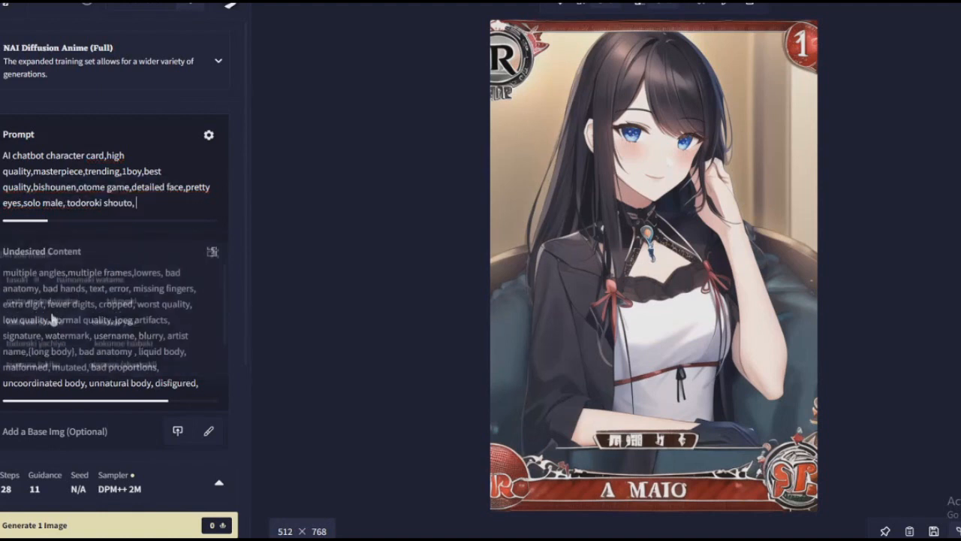
click(118, 525)
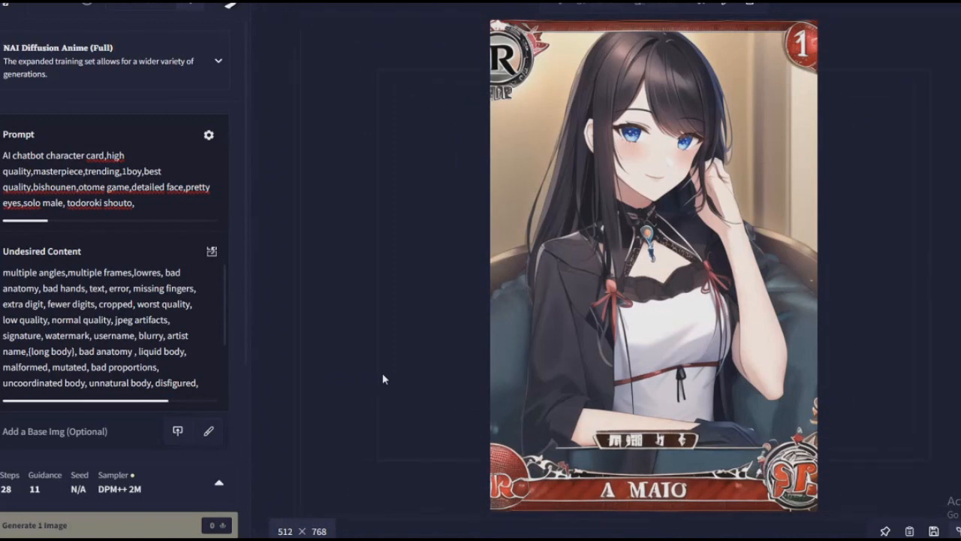
Replace "todoroki shouto" in the prompt with "future trunks" and generate the image.
key(BackSpace)
key(BackSpace)
key(BackSpace)
key(BackSpace)
key(BackSpace)
key(BackSpace)
key(BackSpace)
key(BackSpace)
key(BackSpace)
key(BackSpace)
key(BackSpace)
key(BackSpace)
key(BackSpace)
key(BackSpace)
key(BackSpace)
key(BackSpace)
text(trunks)
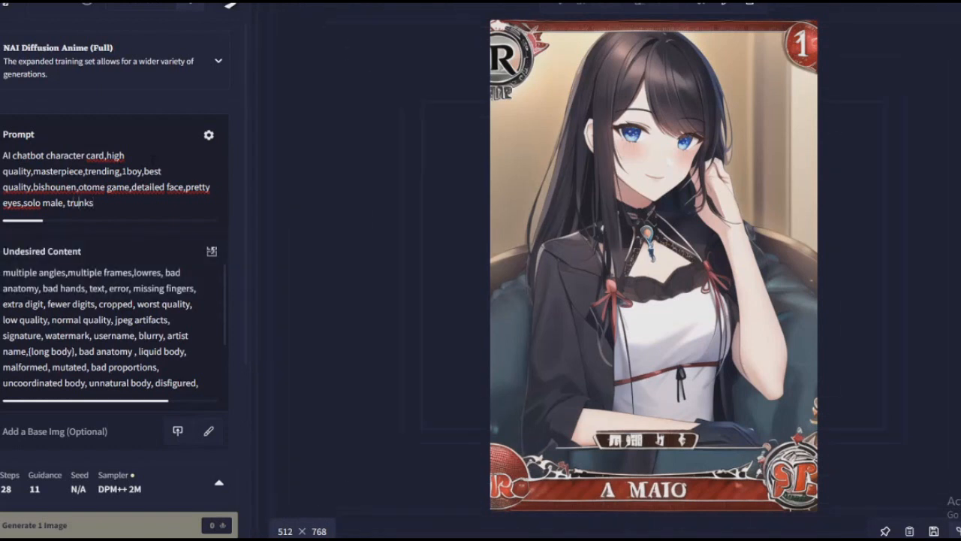
text(future)
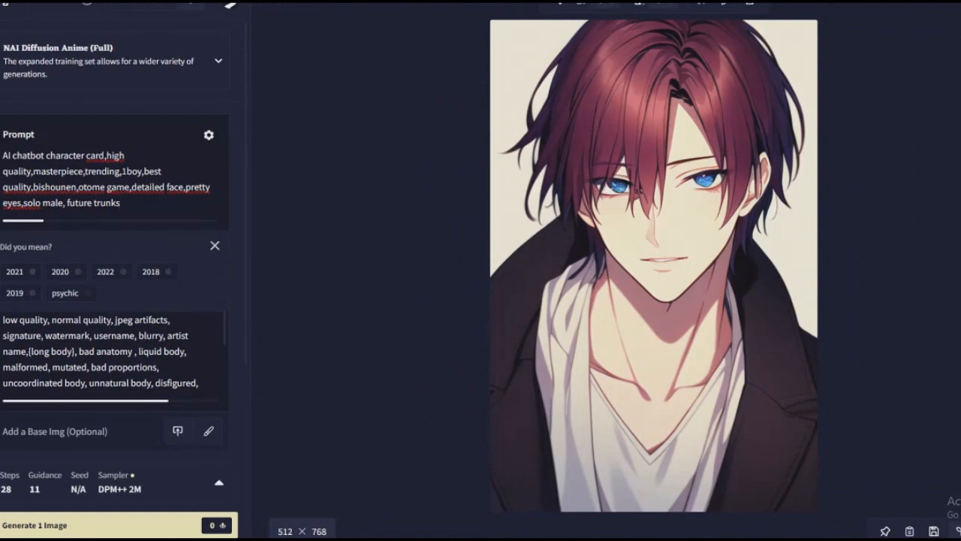
click(214, 246)
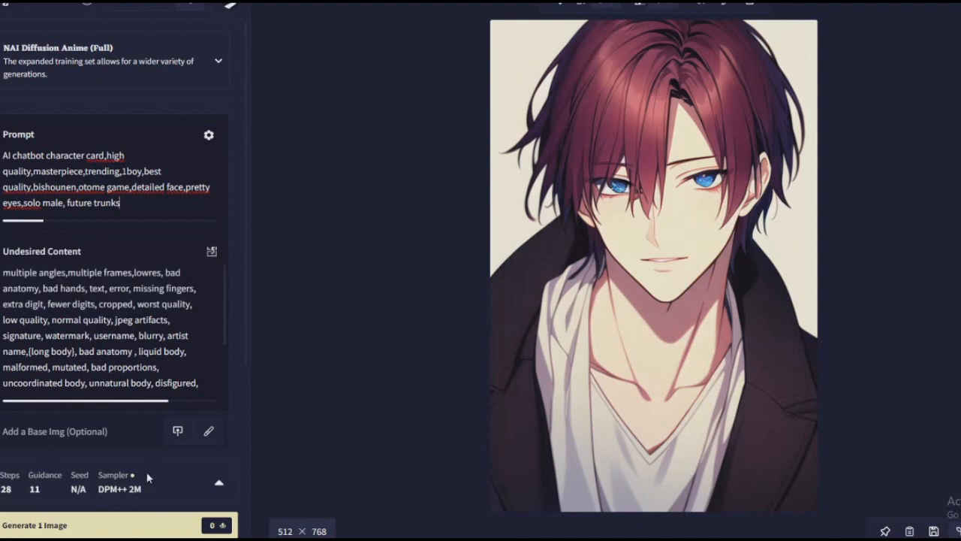
click(145, 519)
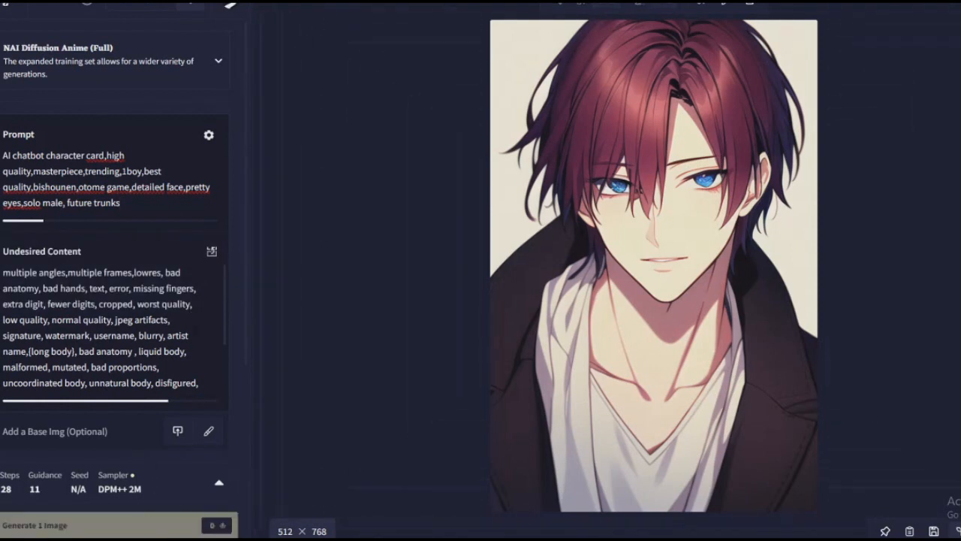
Remove "future trunks" from the prompt and change the gender tags to "1girl", "bishoujo" and "solo female".
key(ctrl+BackSpace)
key(ctrl+BackSpace)
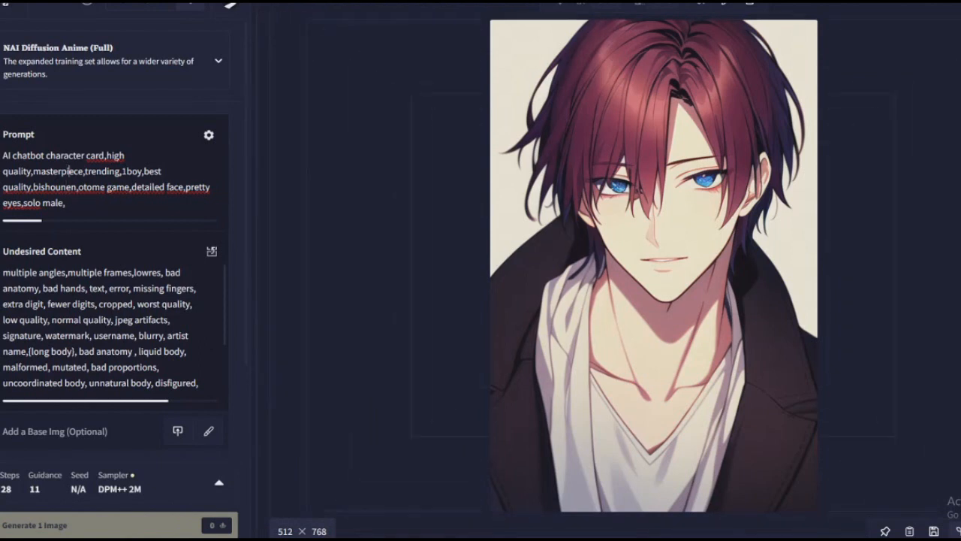
key(BackSpace)
key(BackSpace)
key(BackSpace)
text(girl)
click(34, 187)
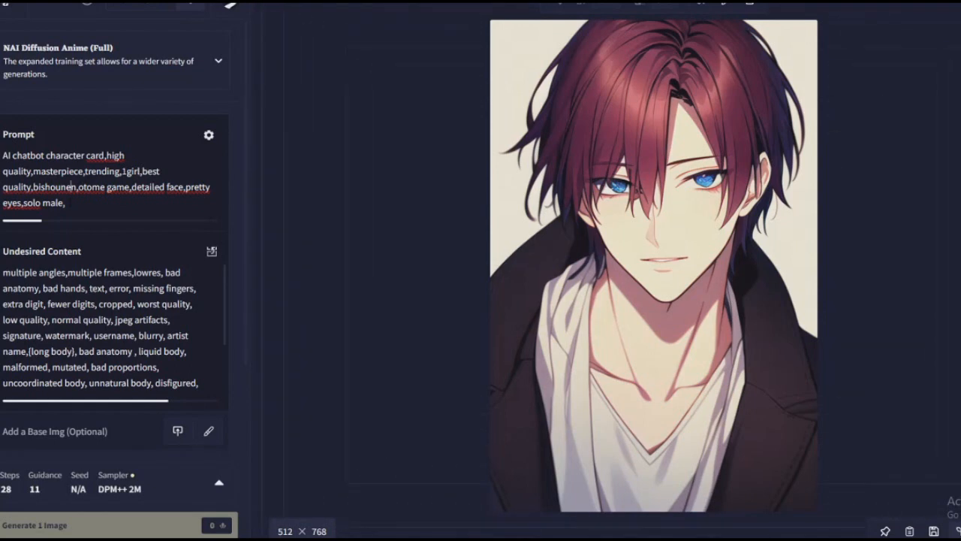
key(BackSpace)
key(BackSpace)
key(BackSpace)
text(jo)
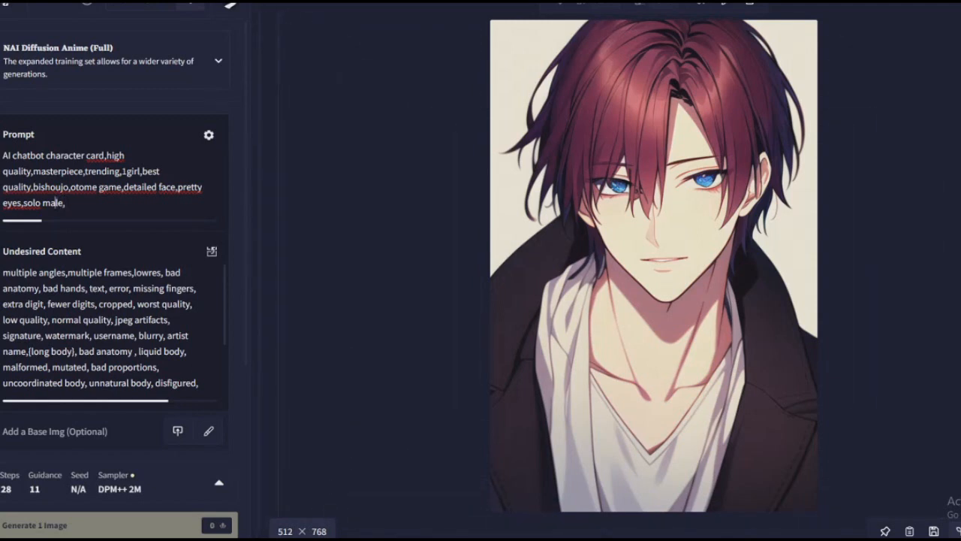
click(41, 203)
text(fe)
Add "your questionably employed maid" after "solo female," in the prompt and generate the image.
text( w)
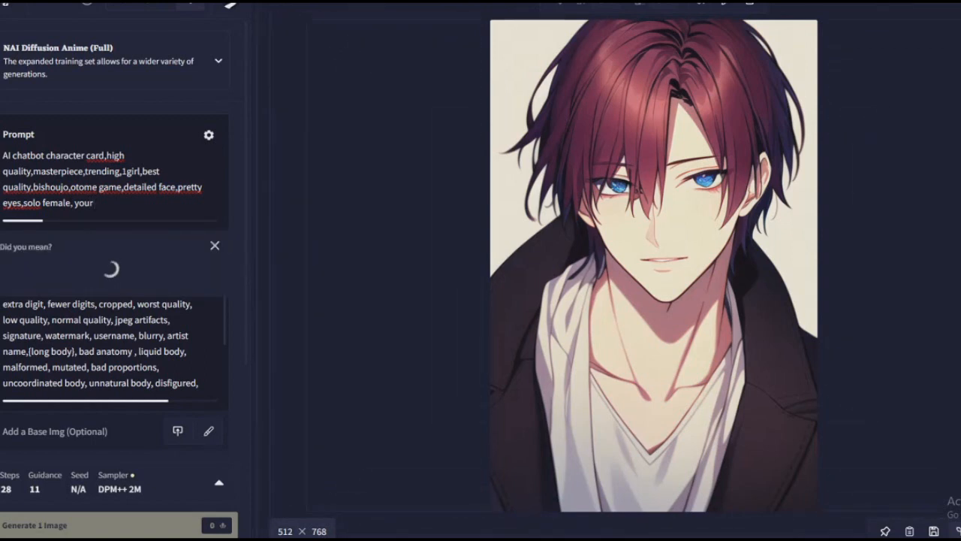
key(BackSpace)
text(que)
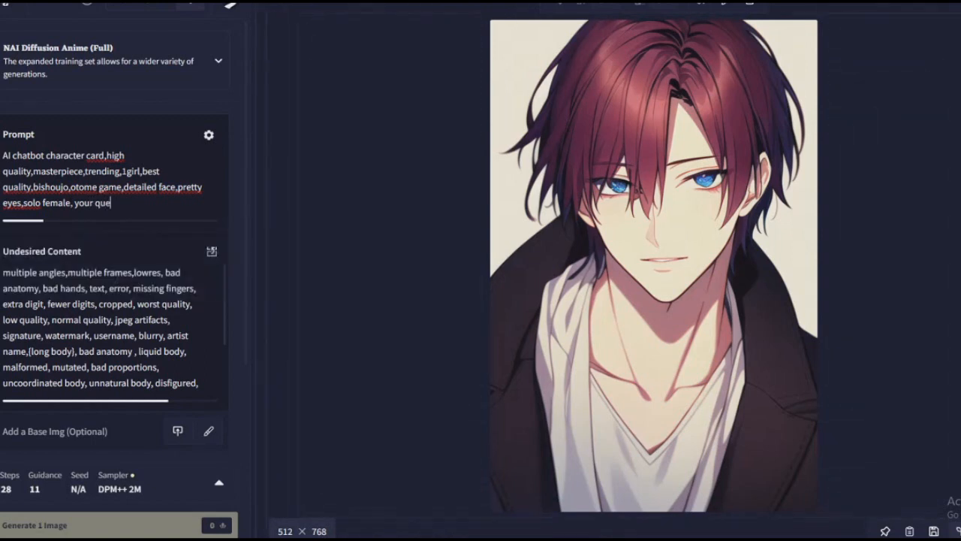
text(stionably)
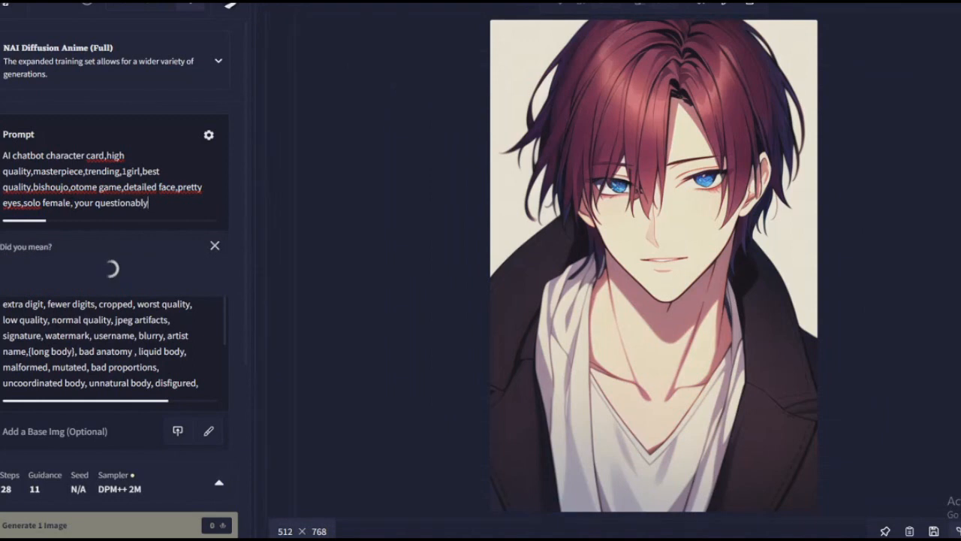
text( employed msil)
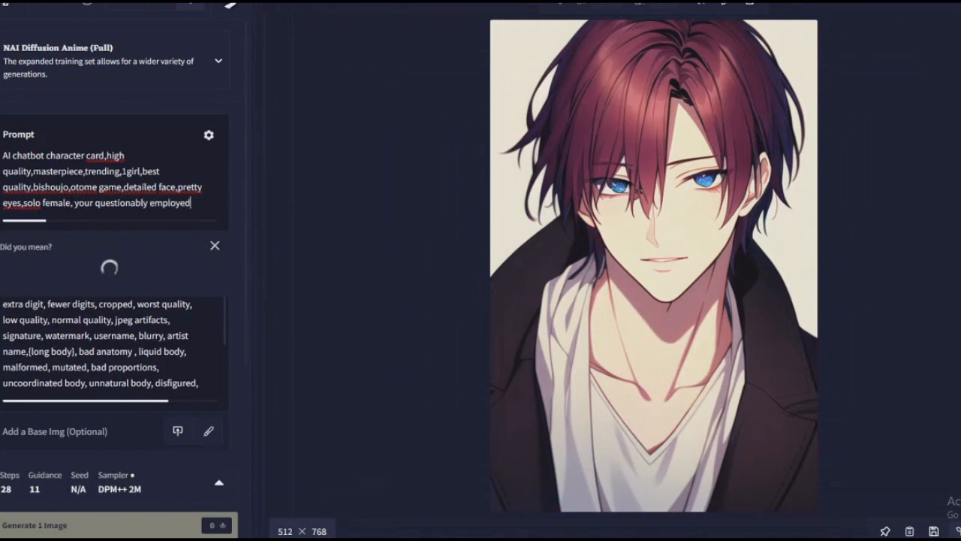
key(BackSpace)
key(BackSpace)
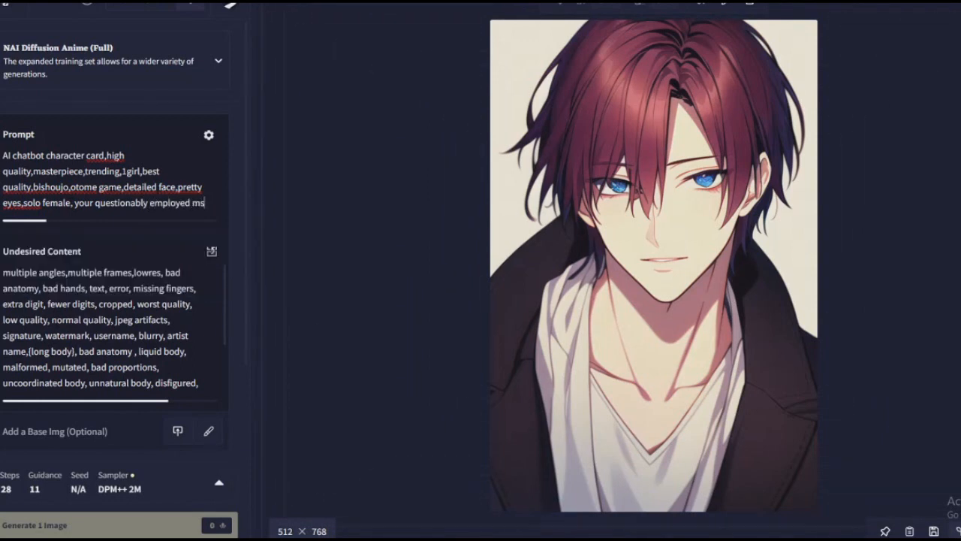
text(i)
text(id)
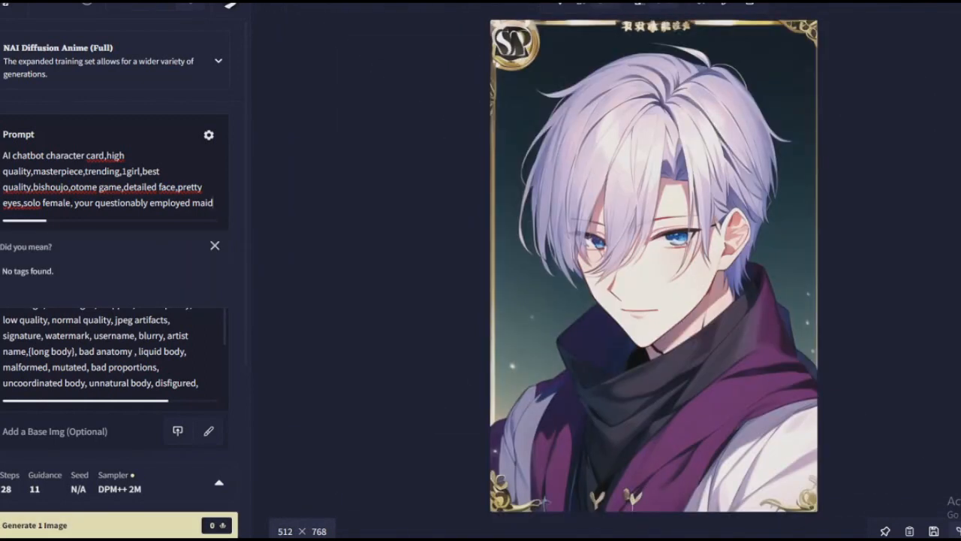
key(ctrl+Return)
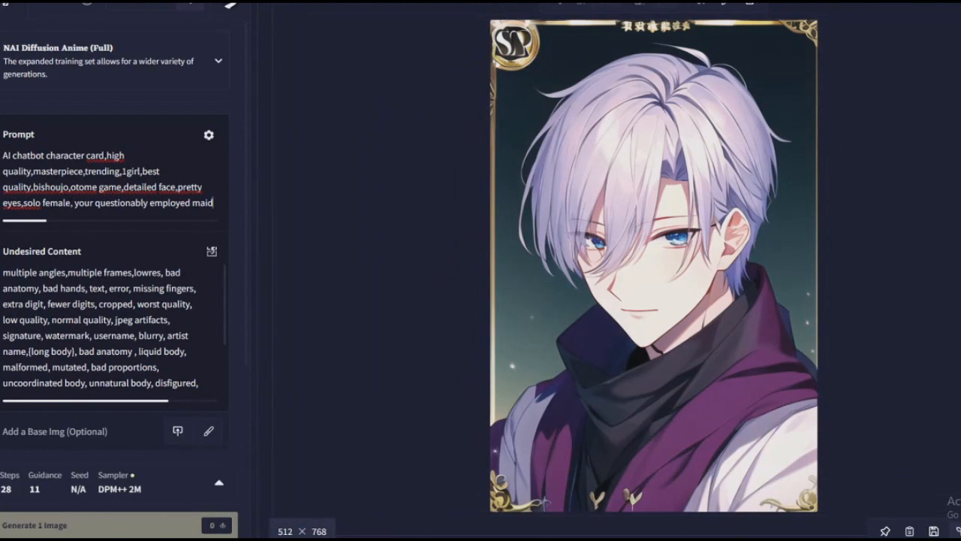
Delete "your questionably employed maid" from the end of the prompt.
key(BackSpace)
key(BackSpace)
key(BackSpace)
key(BackSpace)
key(BackSpace)
key(BackSpace)
key(BackSpace)
key(BackSpace)
key(BackSpace)
key(BackSpace)
key(BackSpace)
key(BackSpace)
key(BackSpace)
key(BackSpace)
key(BackSpace)
key(BackSpace)
key(BackSpace)
key(BackSpace)
key(BackSpace)
key(BackSpace)
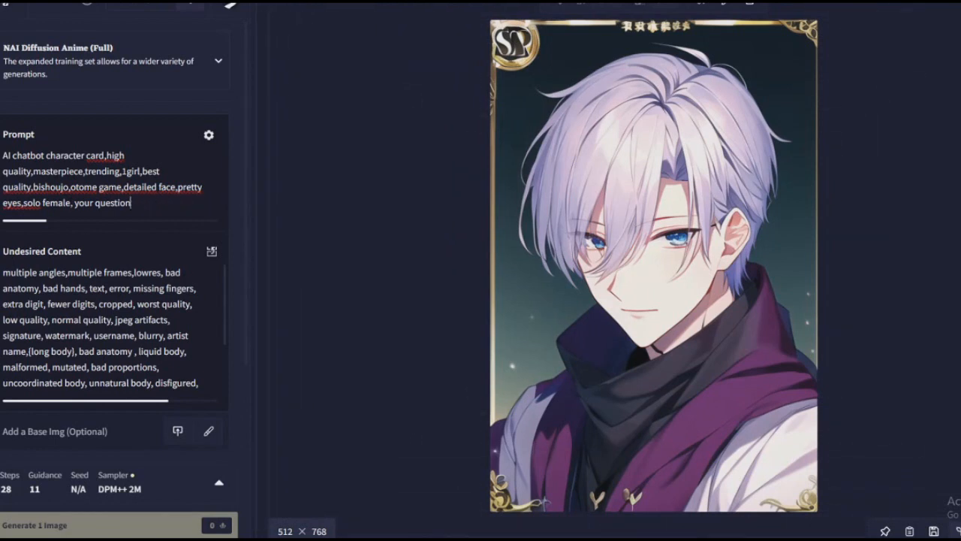
key(BackSpace)
key(BackSpace)
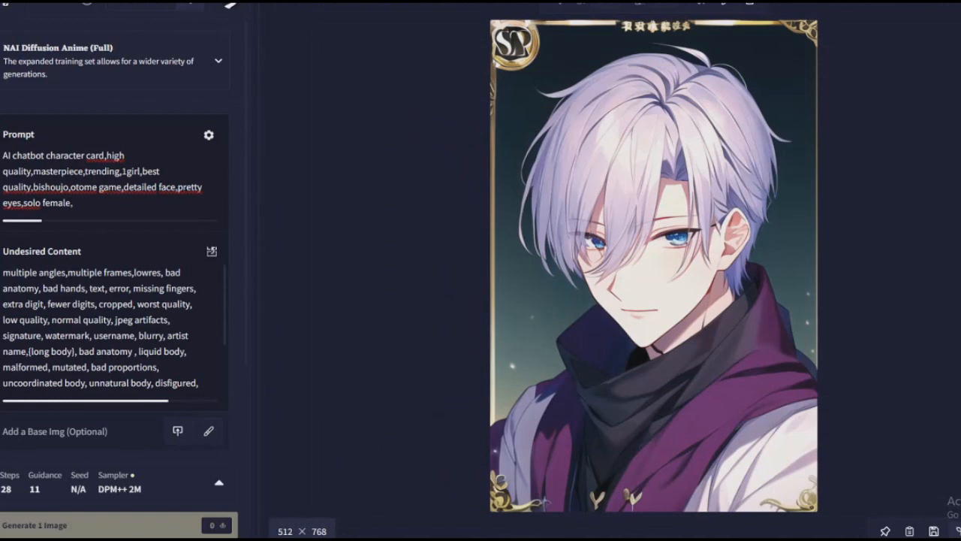
Write the remark "this is trained off of danbooru so only those kinds of characters get recognized tbh" in the prompt and erase it.
text(this is trained off of dan)
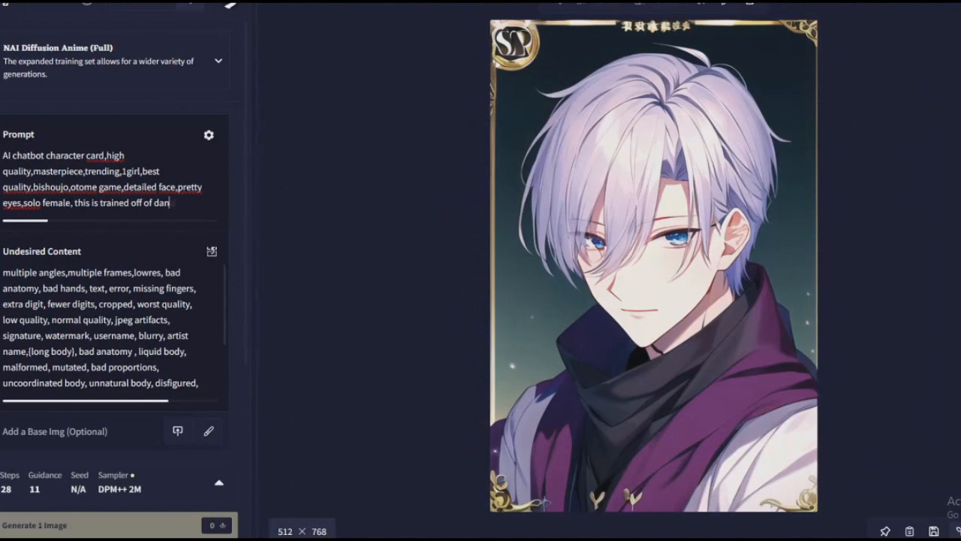
text(booru so only those k)
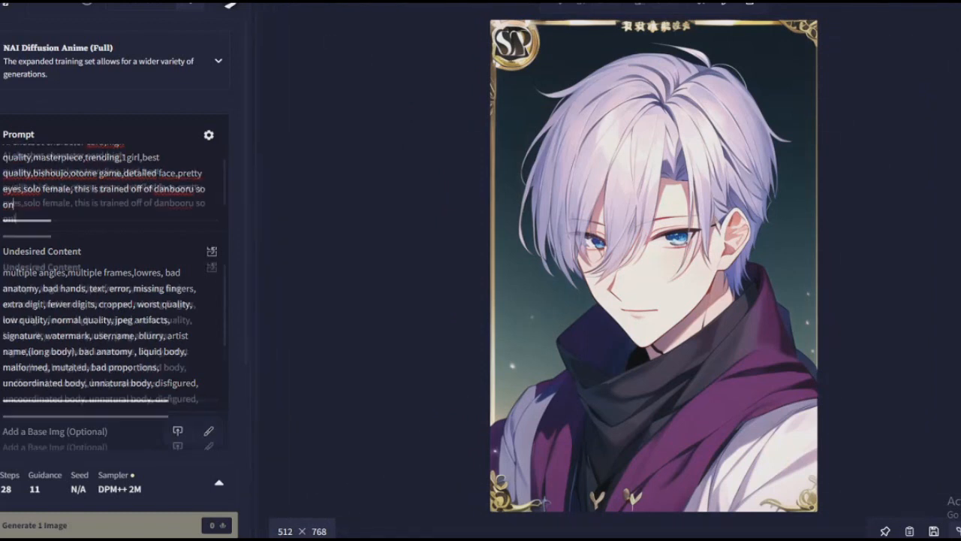
text(inds of characters get recogn)
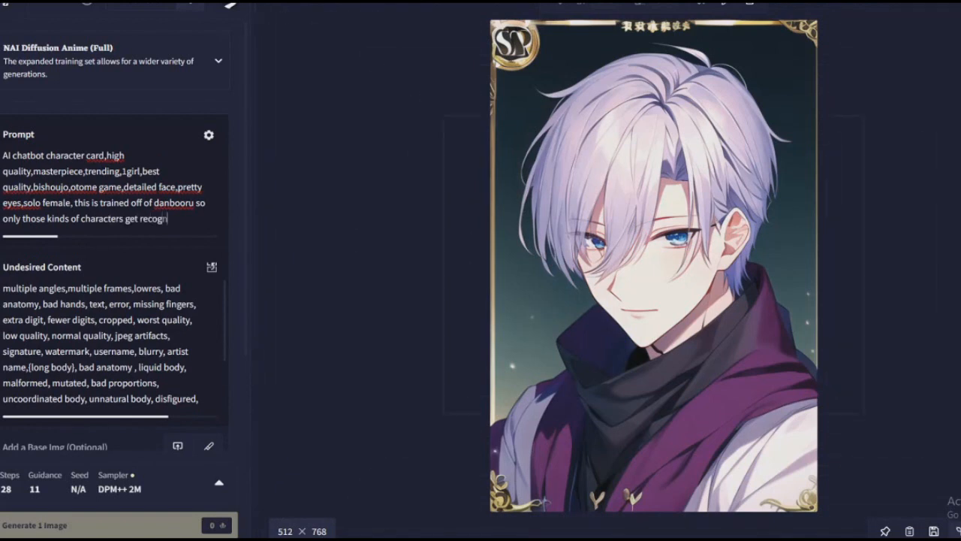
text(ized tbh)
key(ctrl+shift+Left)
key(ctrl+shift+Left)
key(ctrl+shift+Left)
key(ctrl+shift+Left)
key(ctrl+shift+Left)
key(ctrl+shift+Left)
key(ctrl+shift+Left)
key(ctrl+shift+Left)
key(ctrl+shift+Left)
key(ctrl+shift+Left)
key(ctrl+shift+Left)
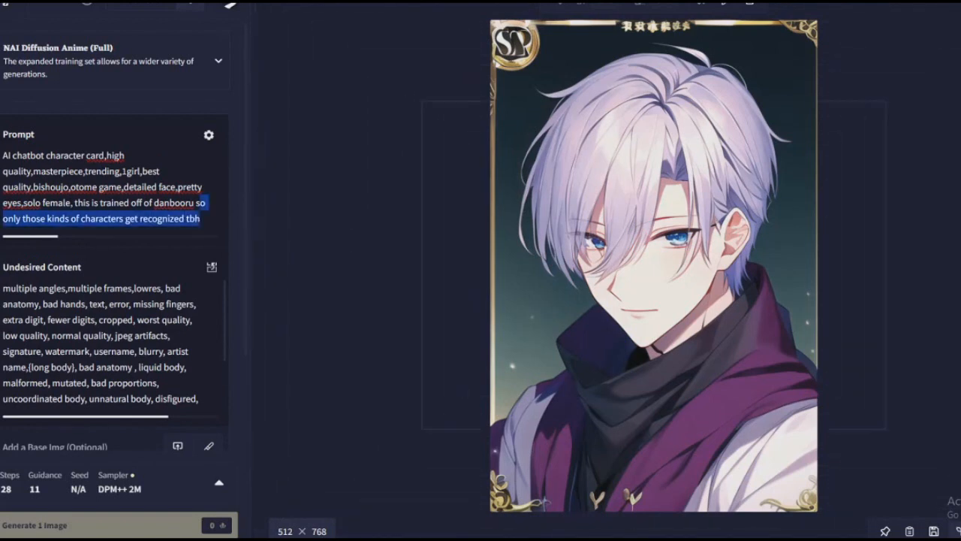
key(ctrl+shift+Left)
key(ctrl+shift+Left)
key(ctrl+shift+Left)
key(ctrl+shift+Left)
key(BackSpace)
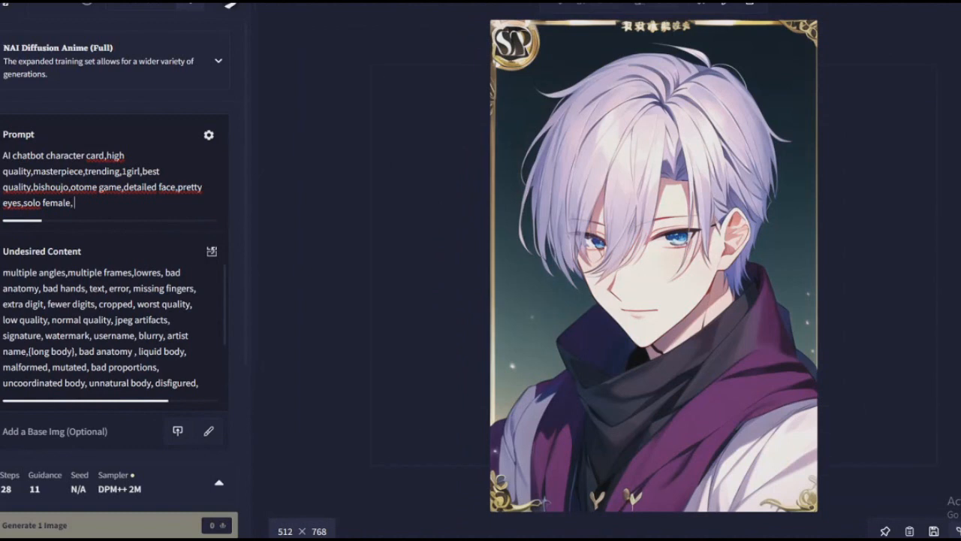
Add the suggested tag "asuna (sao)" after "solo female," in the prompt and generate the image.
text(asuna)
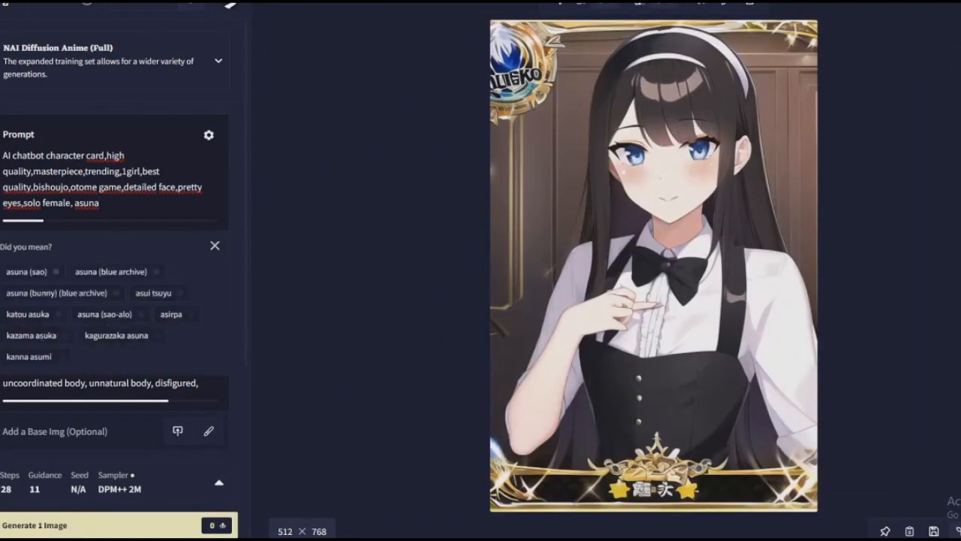
click(27, 271)
click(138, 527)
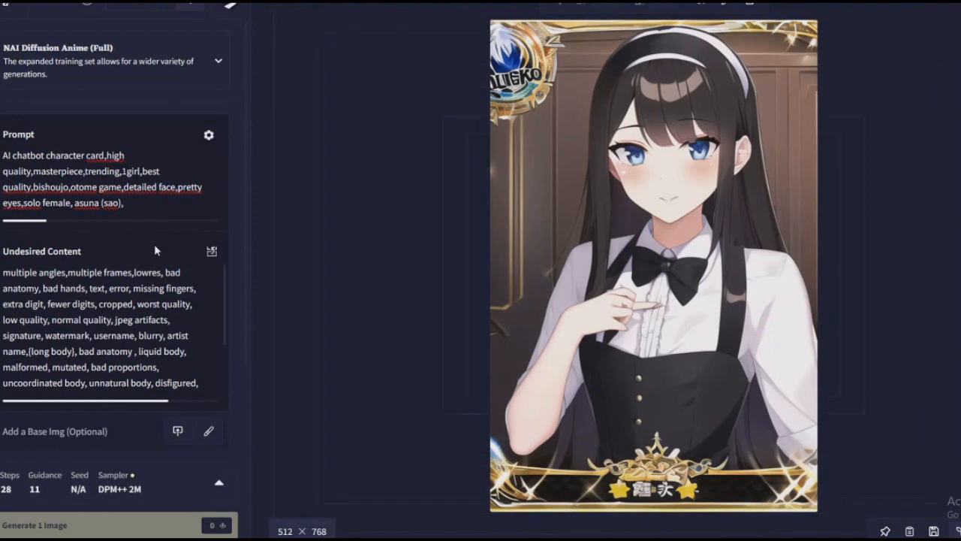
Remove "asuna (sao)," from the prompt and change "solo female" to "solo male" and "bishoujo" to "bishounen".
drag(124, 202, 75, 203)
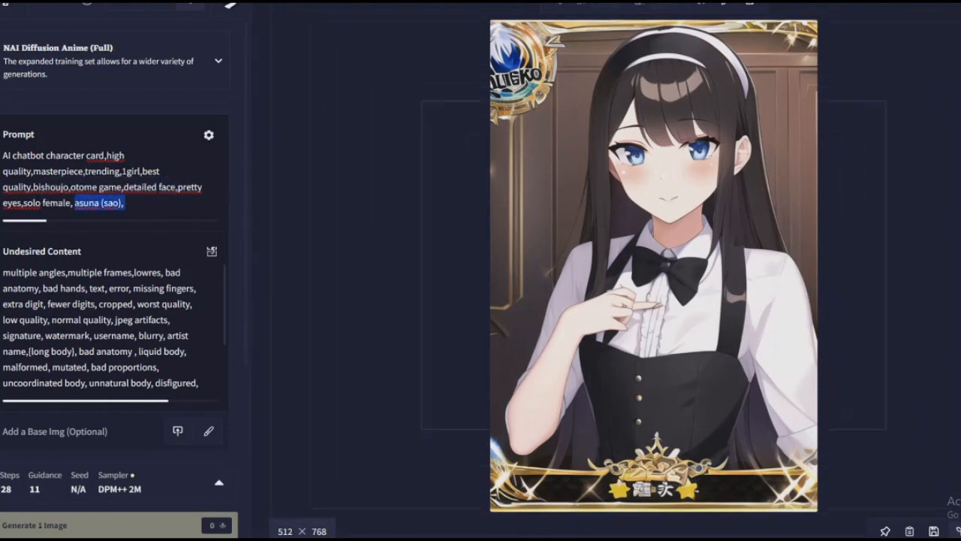
key(BackSpace)
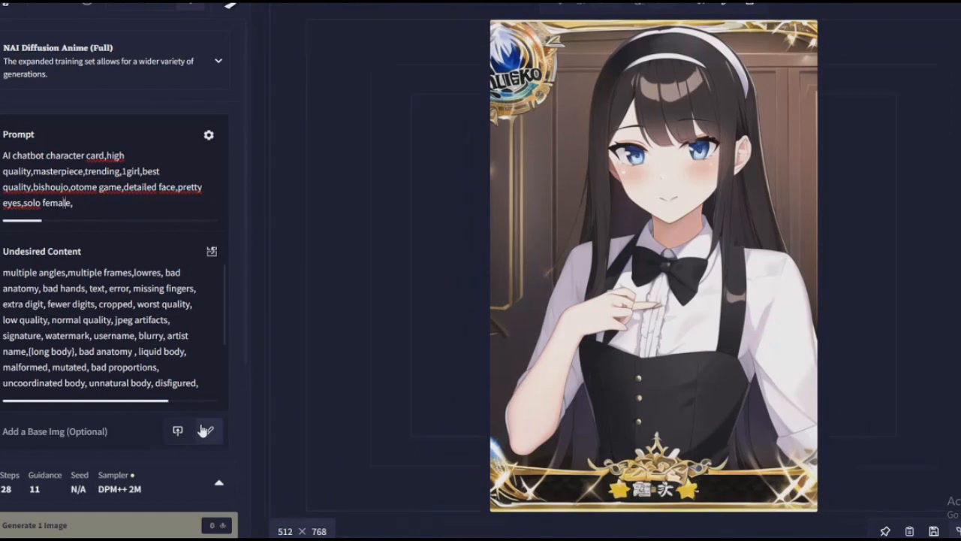
key(Left)
key(Left)
key(Left)
key(Left)
key(Left)
key(BackSpace)
key(BackSpace)
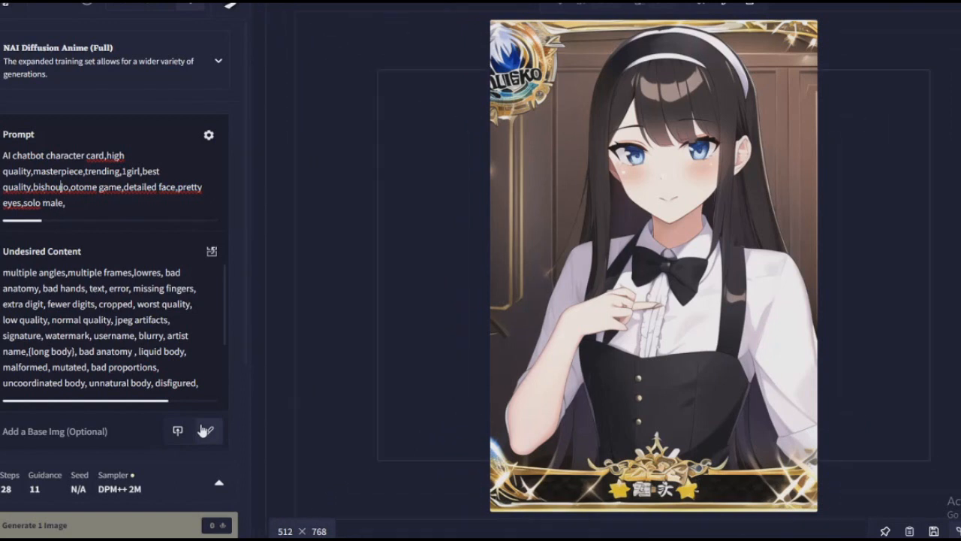
key(Right)
key(Right)
key(Right)
key(Right)
key(Right)
key(Right)
key(BackSpace)
key(BackSpace)
text(nen)
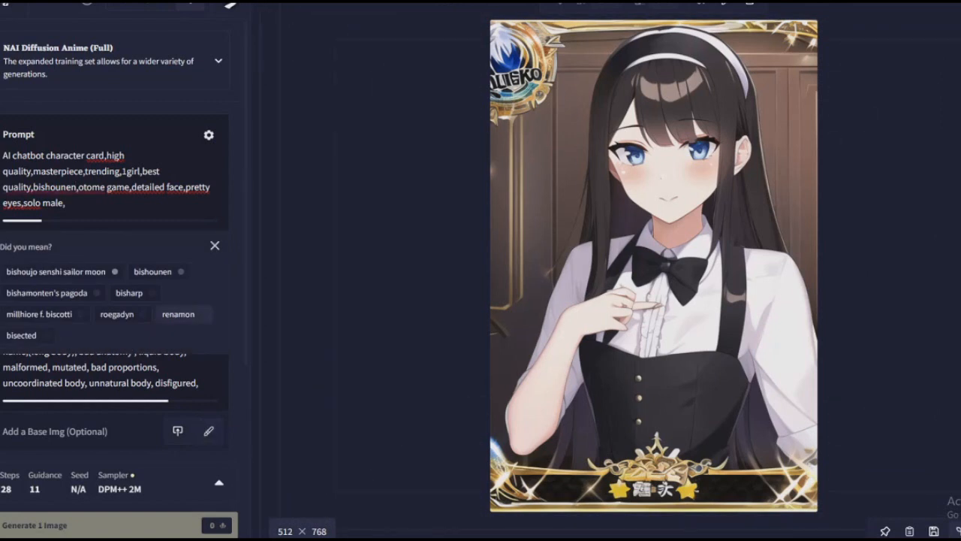
Change "1girl" to "1boy", add "skynet" after "solo male," in the prompt, and generate the image.
drag(122, 172, 117, 187)
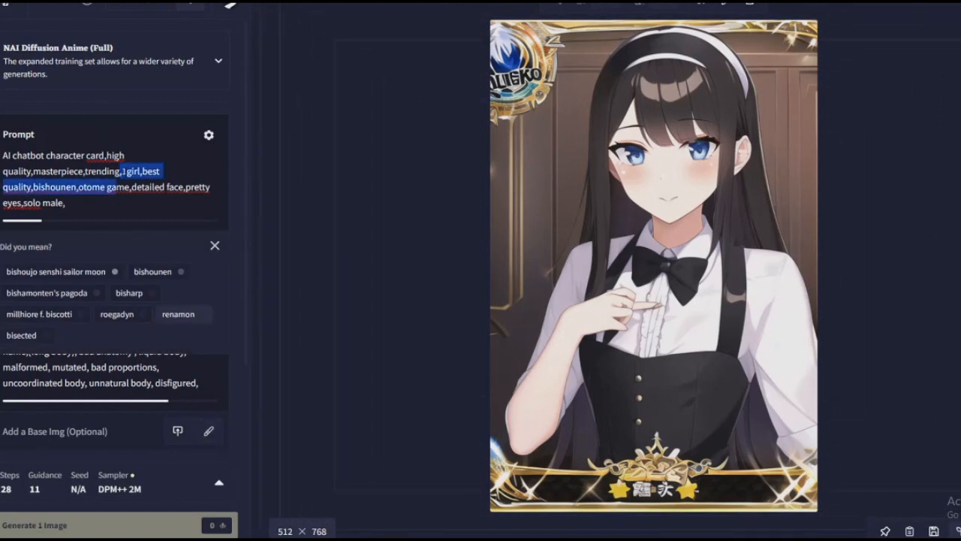
click(127, 171)
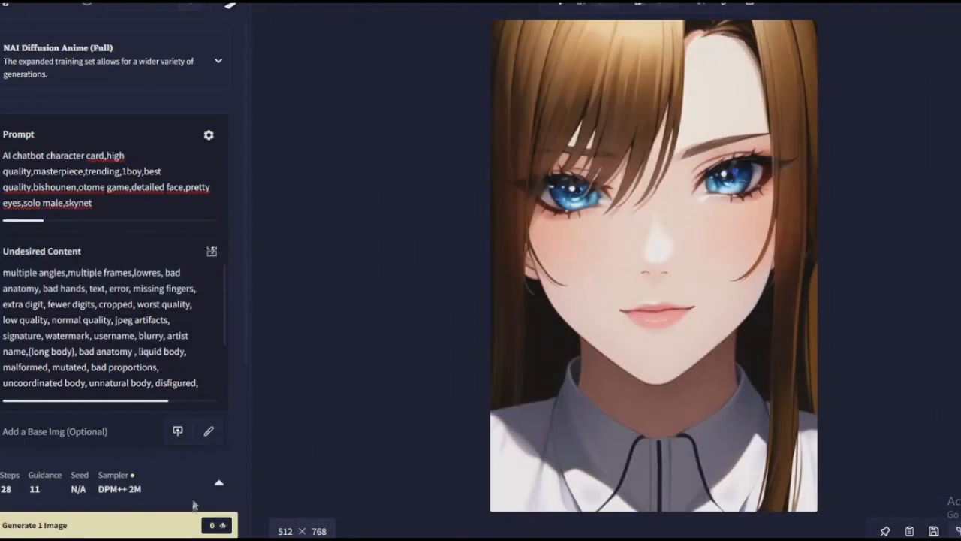
click(176, 524)
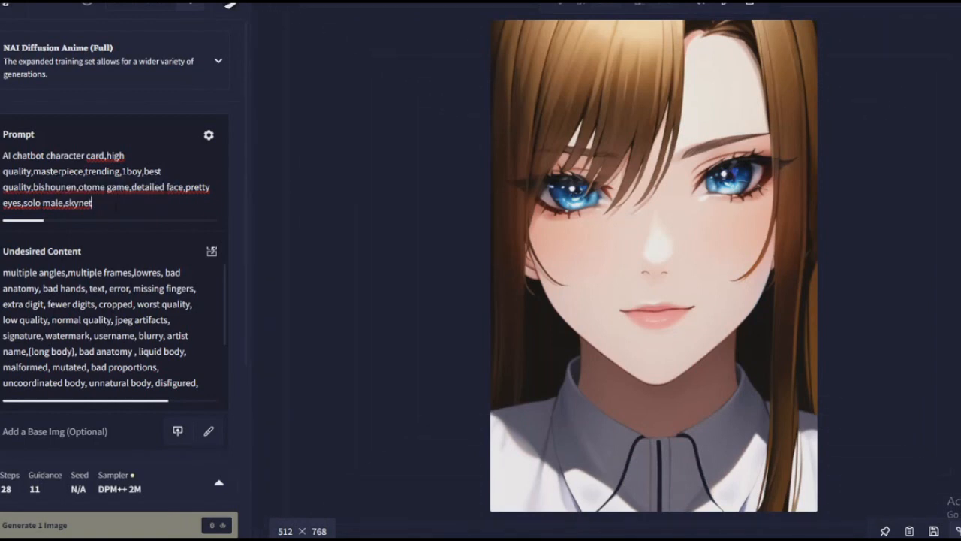
Write the remark "it's capable of doing Asuna, just needs more encouragement" after "skynet," in the prompt and erase it.
text(,it's capable ofdoing)
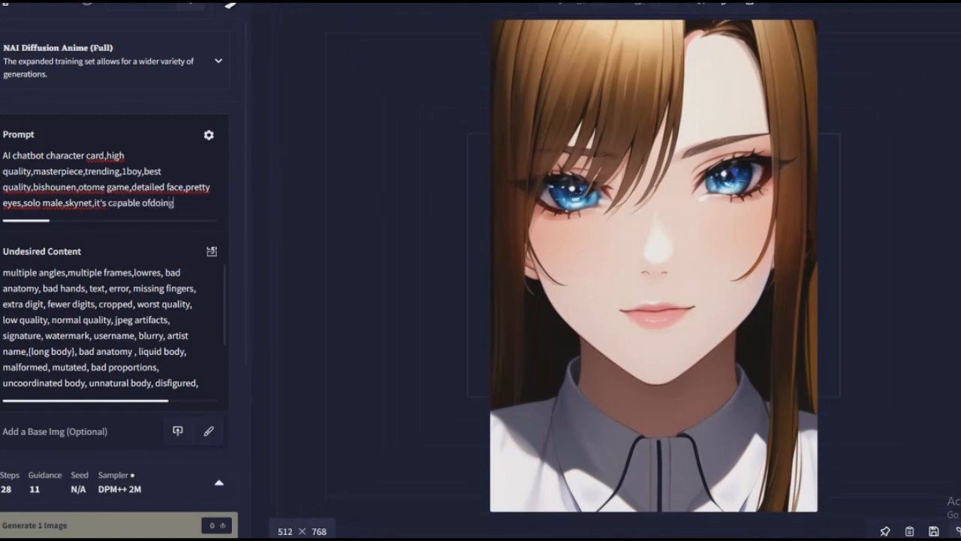
text(ng Asuna,)
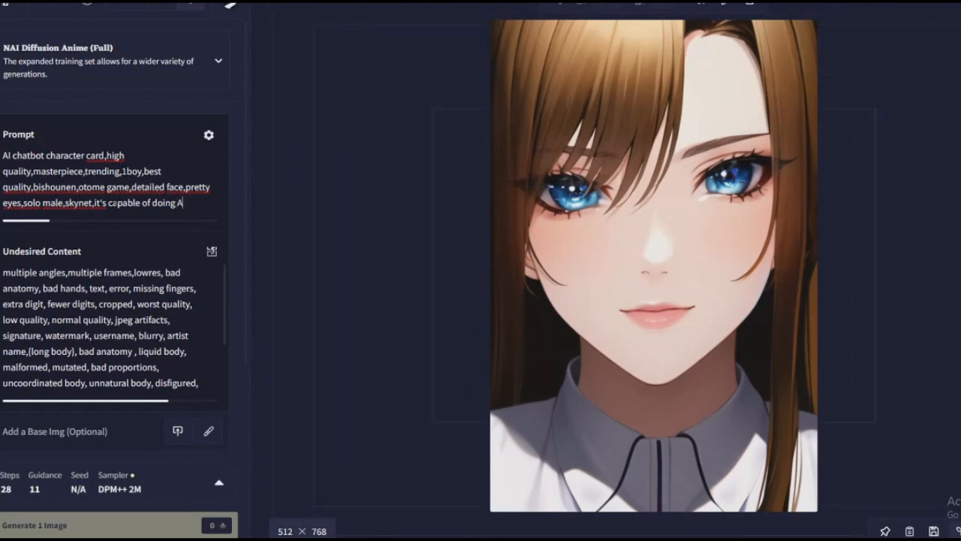
text(nee)
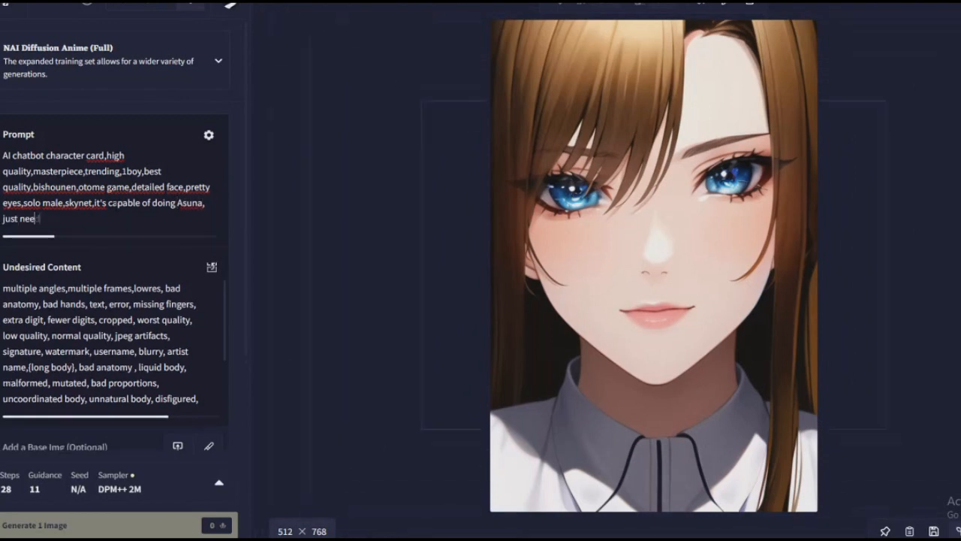
text(ds more encouragement)
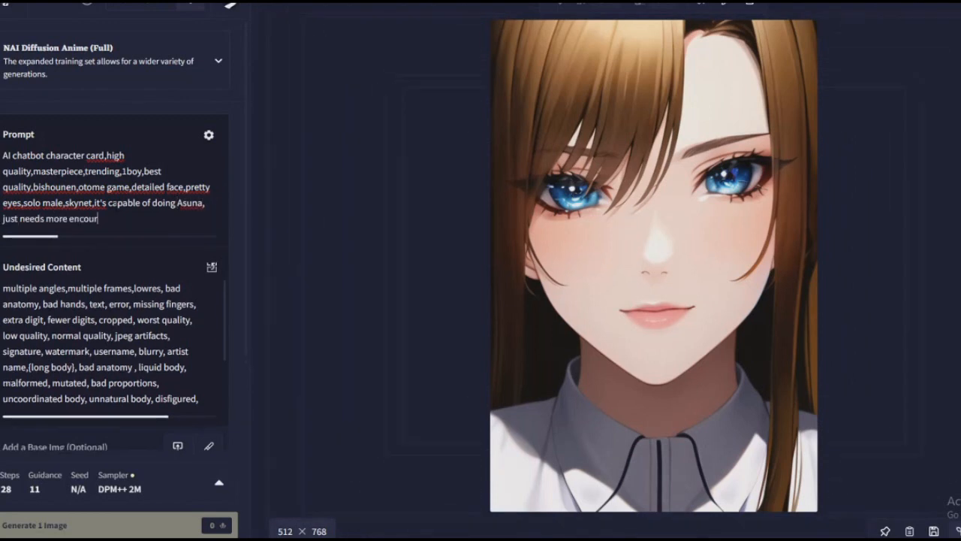
key(shift+Up)
key(shift+Left)
key(shift+Left)
key(shift+Left)
key(shift+Left)
key(shift+Left)
key(shift+Left)
key(shift+Left)
key(BackSpace)
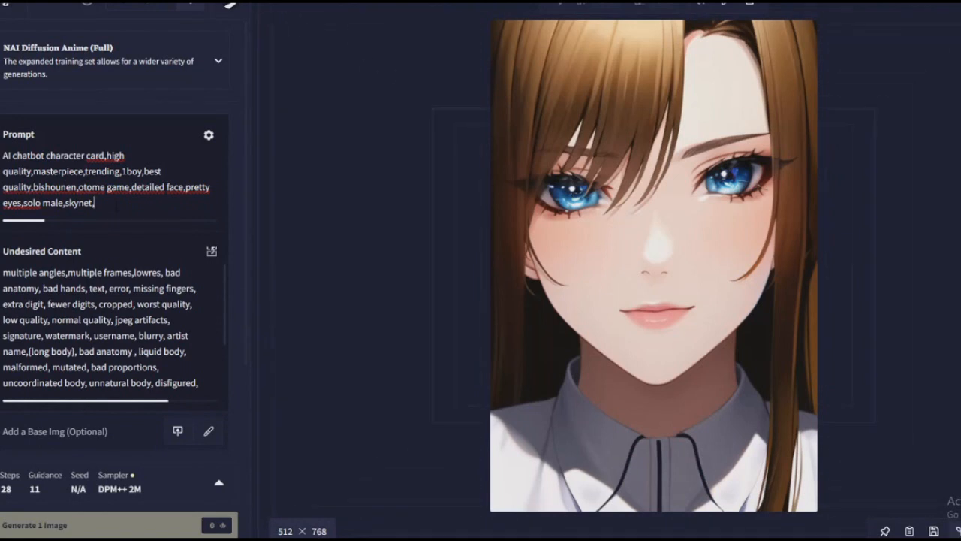
Replace "skynet" after "solo male," in the prompt with "your hot gangster yakuza".
key(BackSpace)
key(BackSpace)
key(BackSpace)
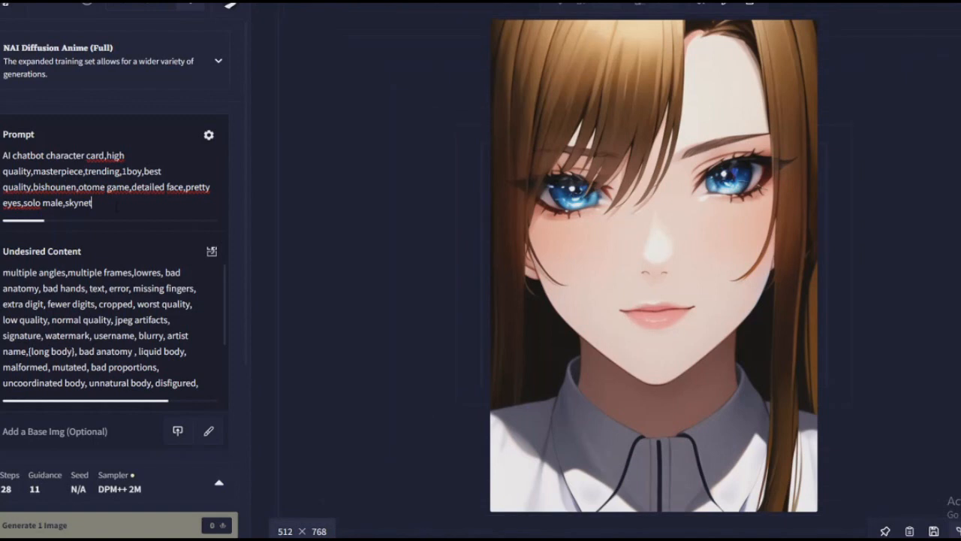
key(BackSpace)
key(BackSpace)
key(BackSpace)
text(your)
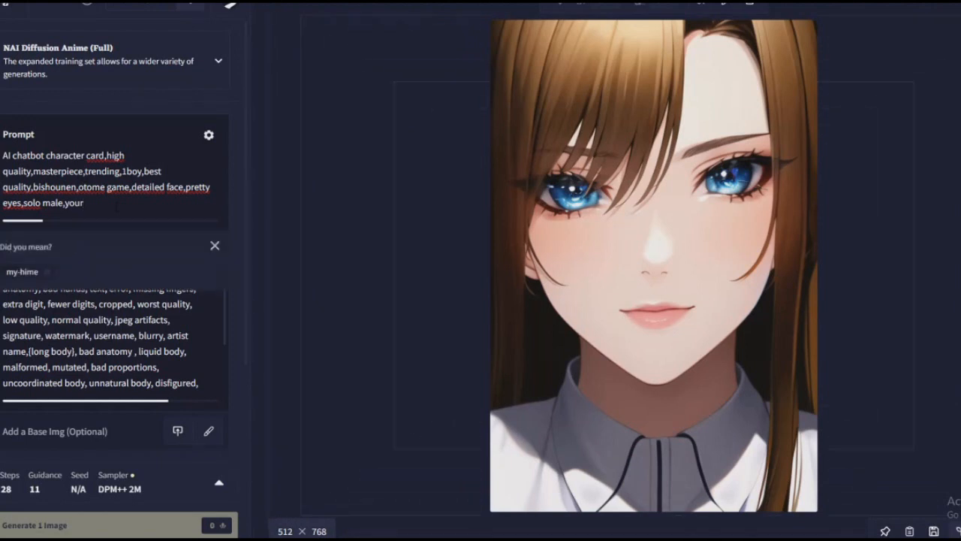
text( hot gang)
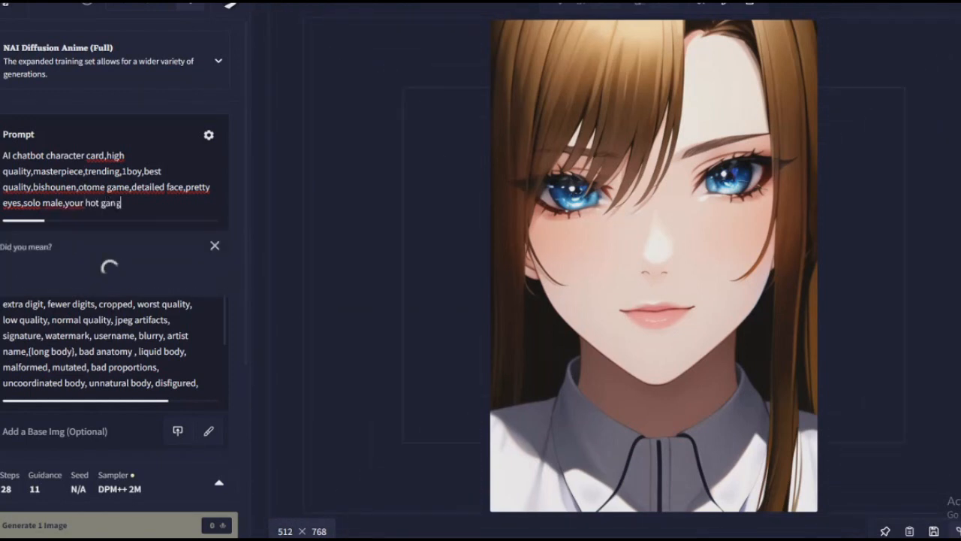
text(ster)
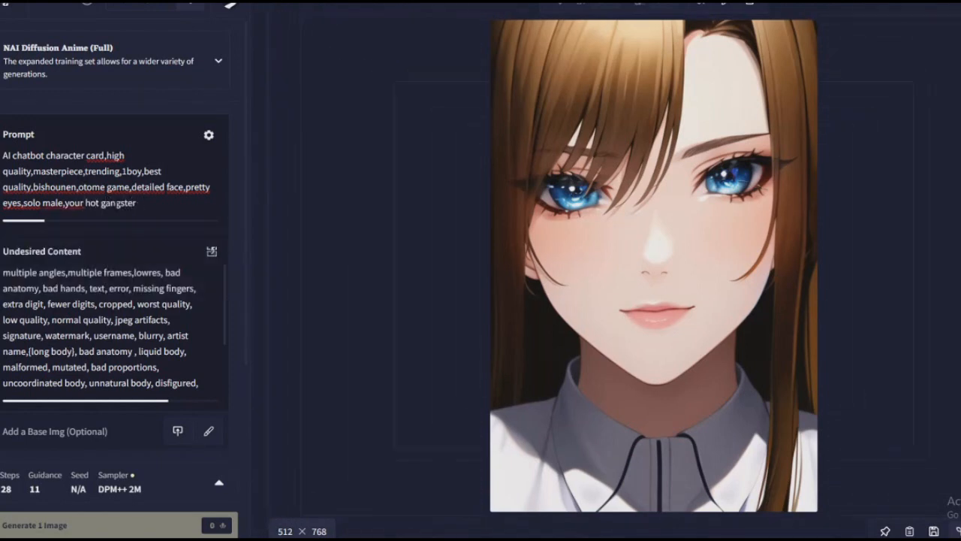
text( yakuza)
scroll(239, 281, down, 2)
scroll(237, 280, up, 2)
scroll(235, 279, down, 2)
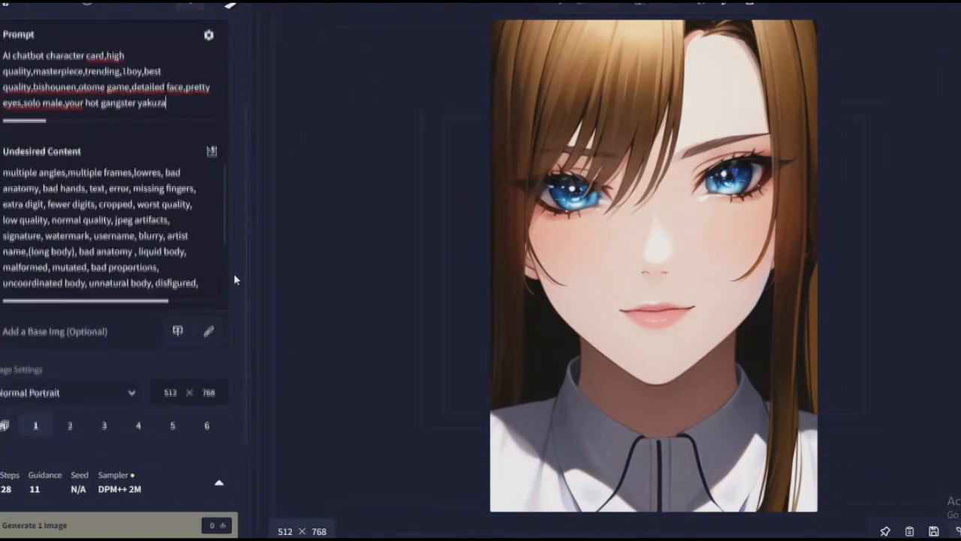
scroll(233, 280, up, 2)
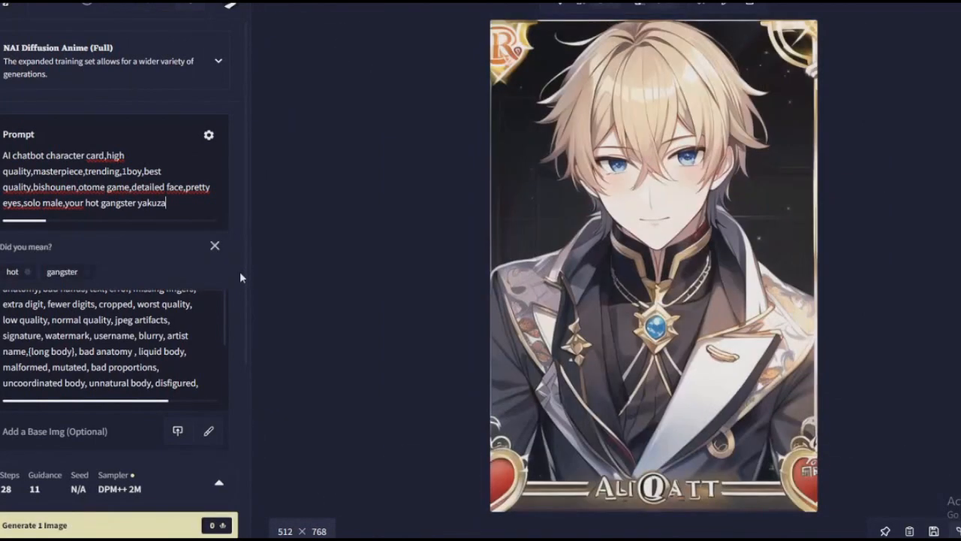
Set the number of images to 6 and try to generate the batch.
scroll(240, 271, down, 2)
click(207, 425)
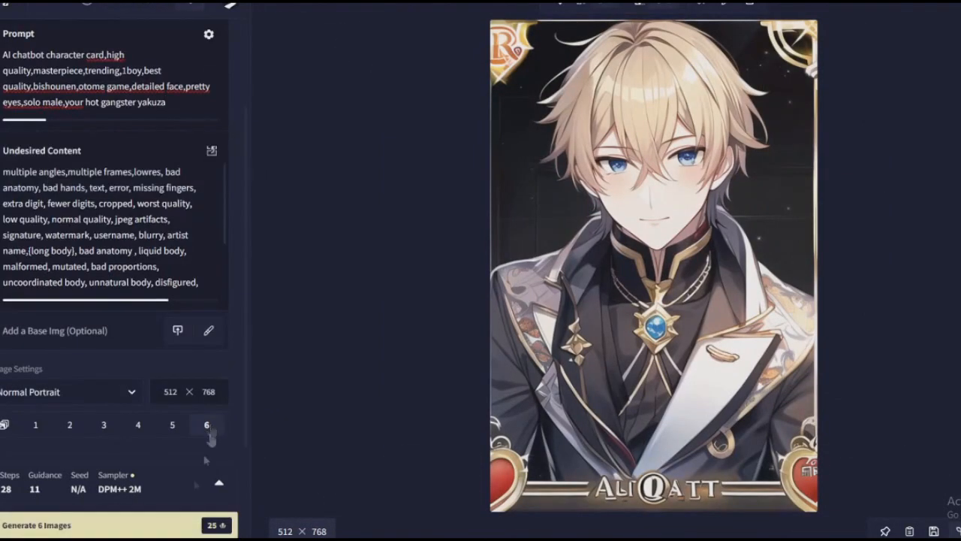
scroll(228, 342, up, 2)
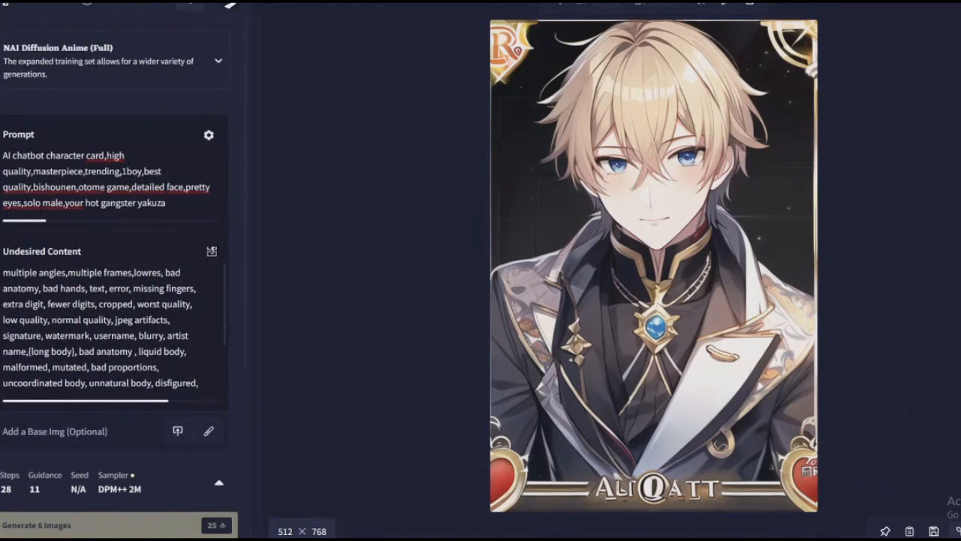
Replace "your hot gangster yakuza" in the prompt with the remark "checkmate NAI," and erase the remark.
shift+click(68, 213)
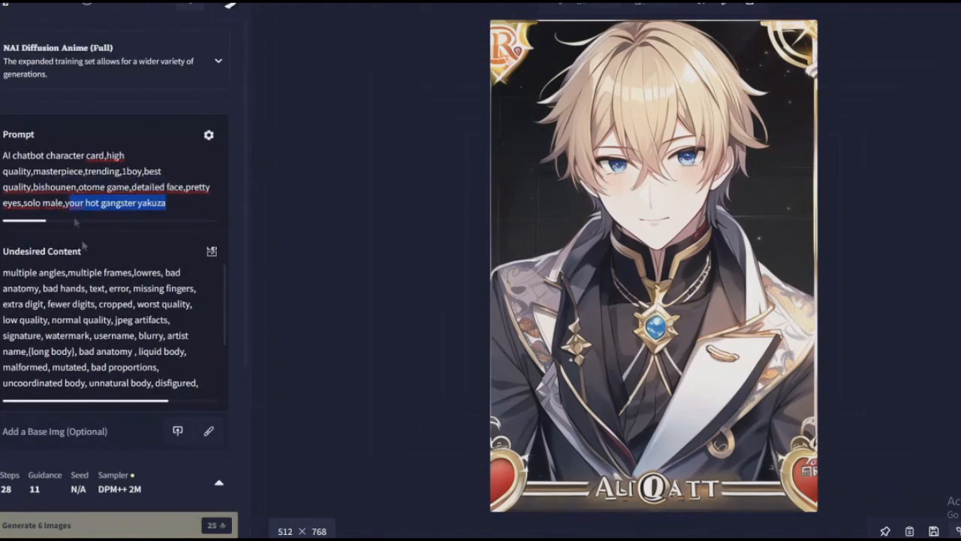
text(checkmate N)
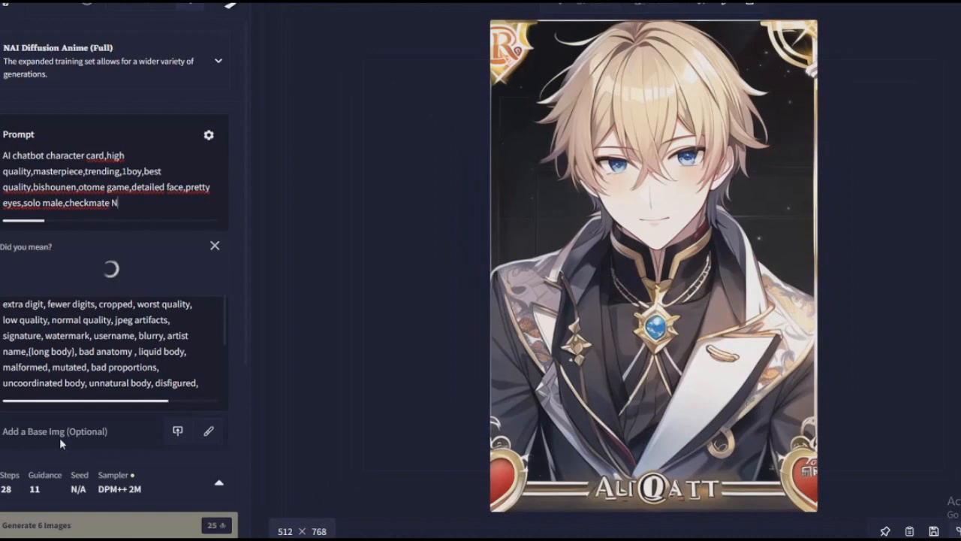
text(AI,)
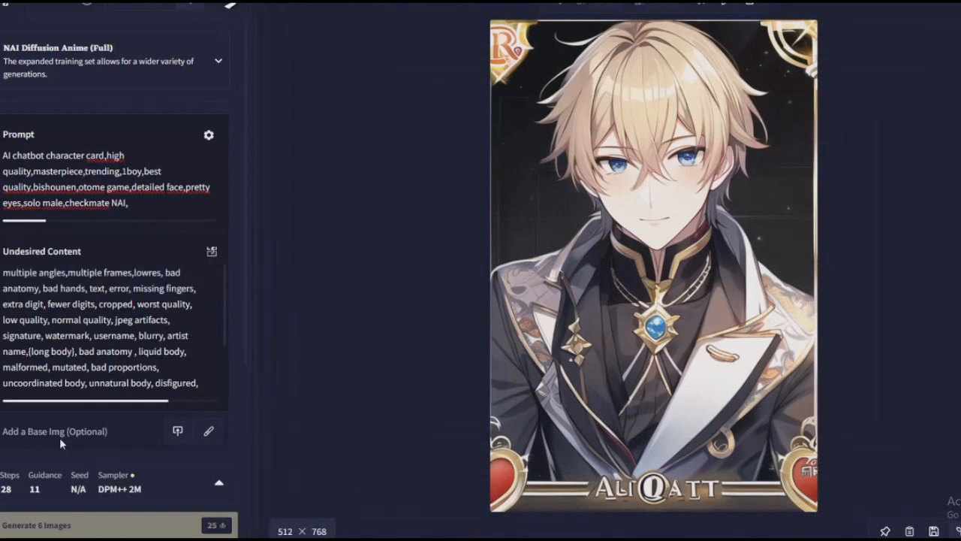
key(ctrl+BackSpace)
key(ctrl+BackSpace)
Write the remark "well that's just rude," after "solo male," in the prompt.
text(welltha)
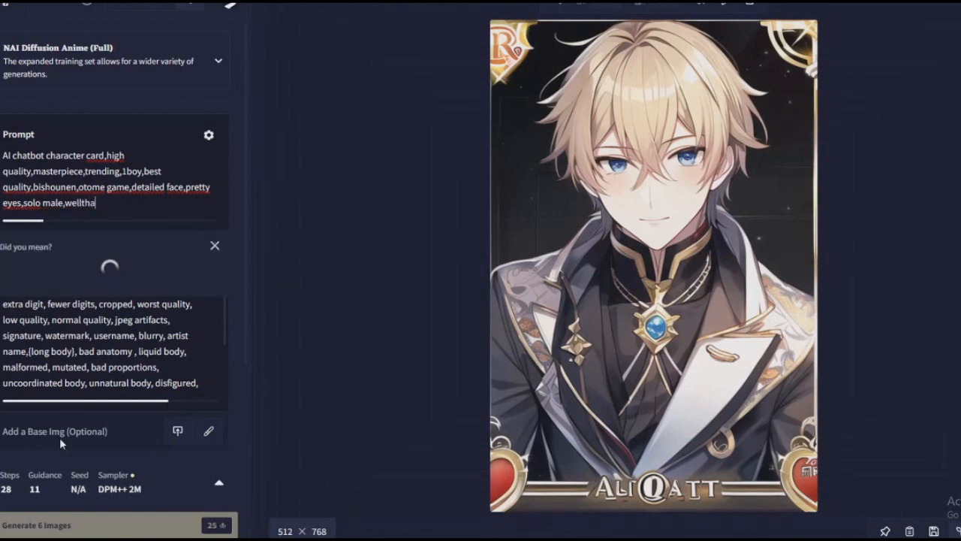
text(t's just rude)
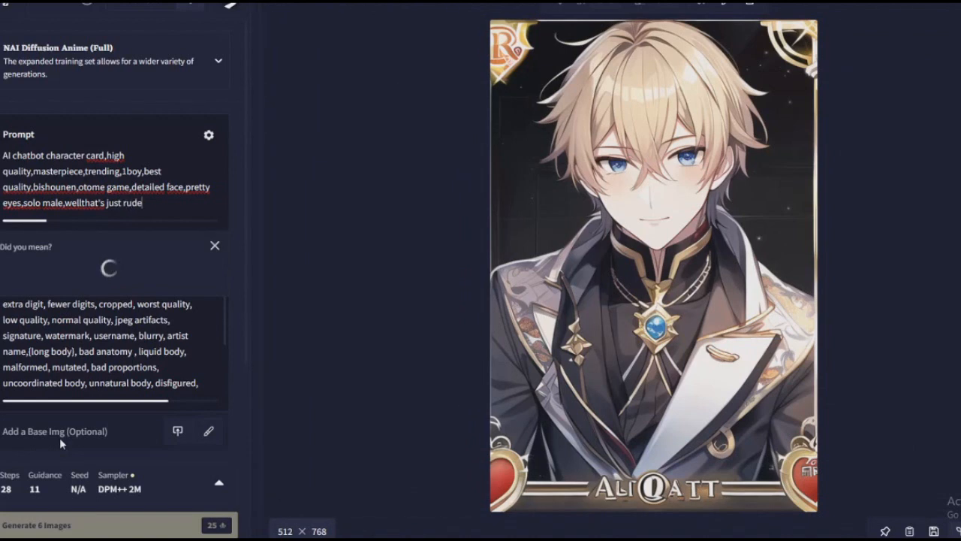
key(End)
text(,)
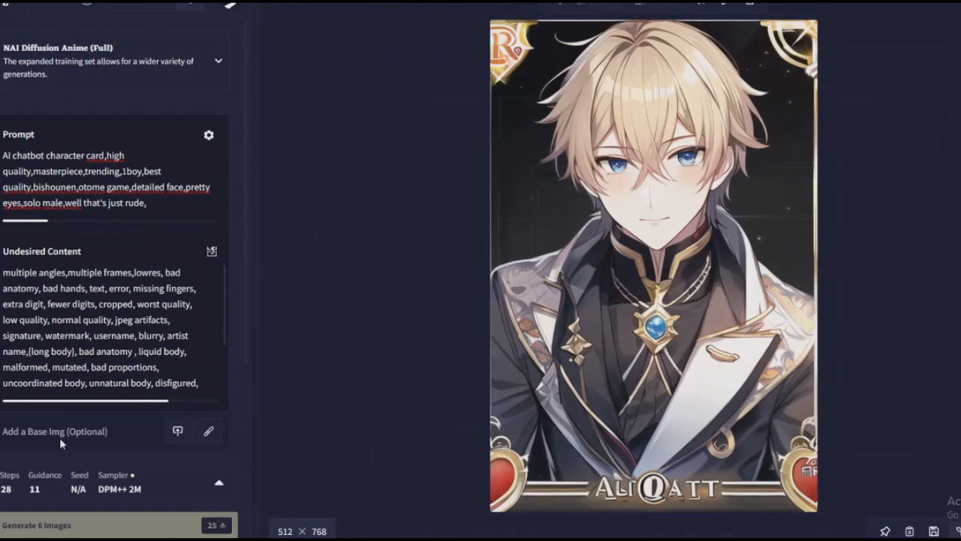
Replace the remark after "solo male," with "okay so that plan backfired," and erase it.
key(ctrl+shift+Left)
key(ctrl+shift+Left)
key(ctrl+shift+Left)
key(ctrl+shift+Left)
text(okay)
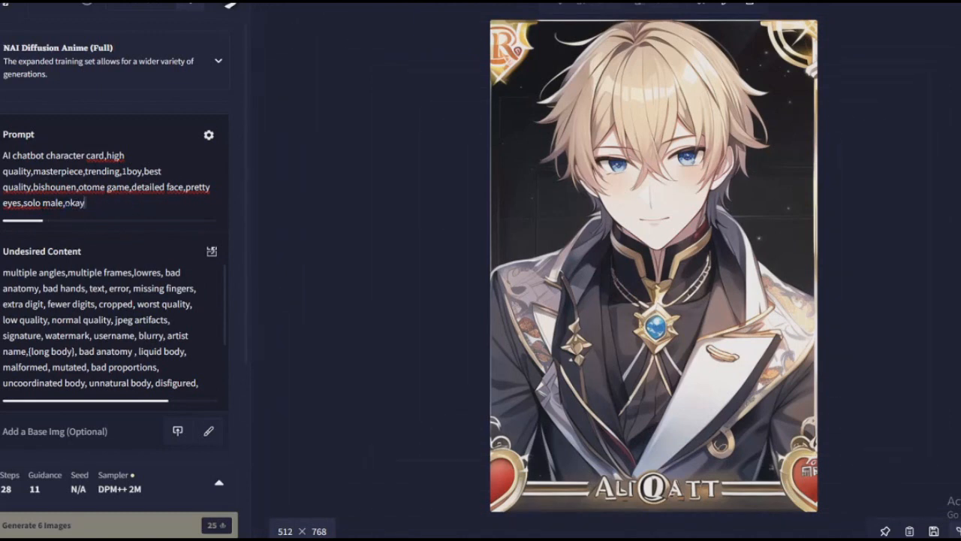
text( so that plan backfired,)
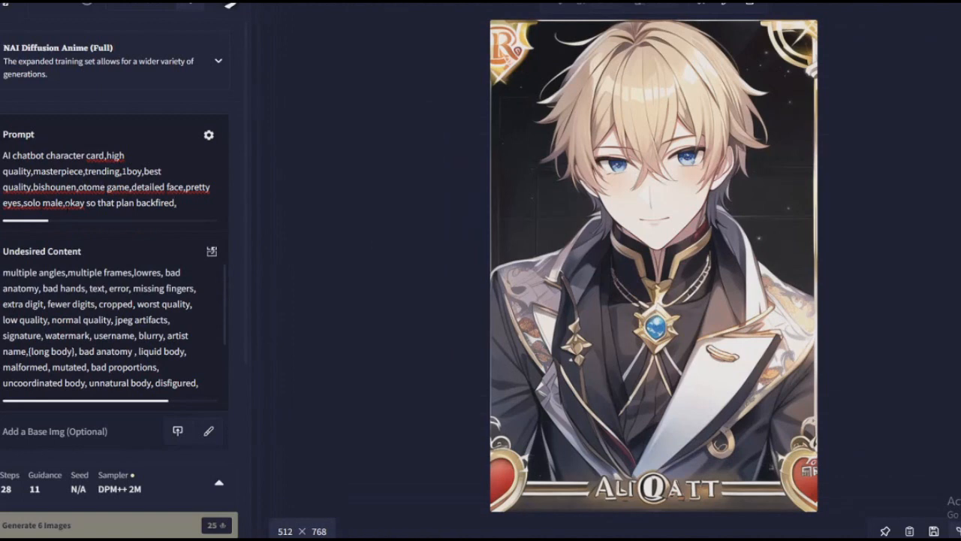
key(ctrl+BackSpace)
key(ctrl+BackSpace)
key(ctrl+BackSpace)
key(ctrl+BackSpace)
key(ctrl+BackSpace)
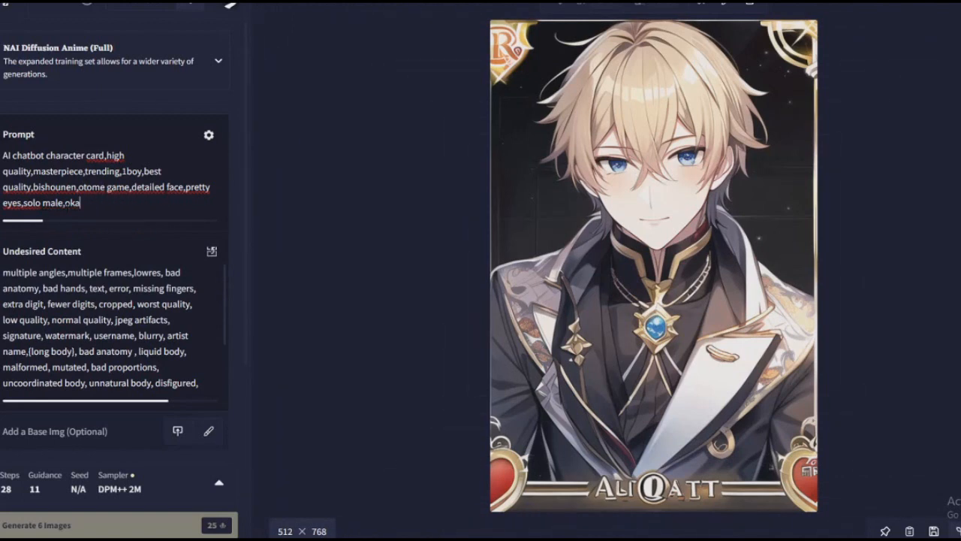
Write "SHEESH" after "solo male," in the prompt and erase it.
text(SHEESH)
key(BackSpace)
key(BackSpace)
key(BackSpace)
key(BackSpace)
key(BackSpace)
key(BackSpace)
Write the remark "no i didn't you stupid b" after "solo male," in the prompt and erase it.
text(no i didn't you stupid b)
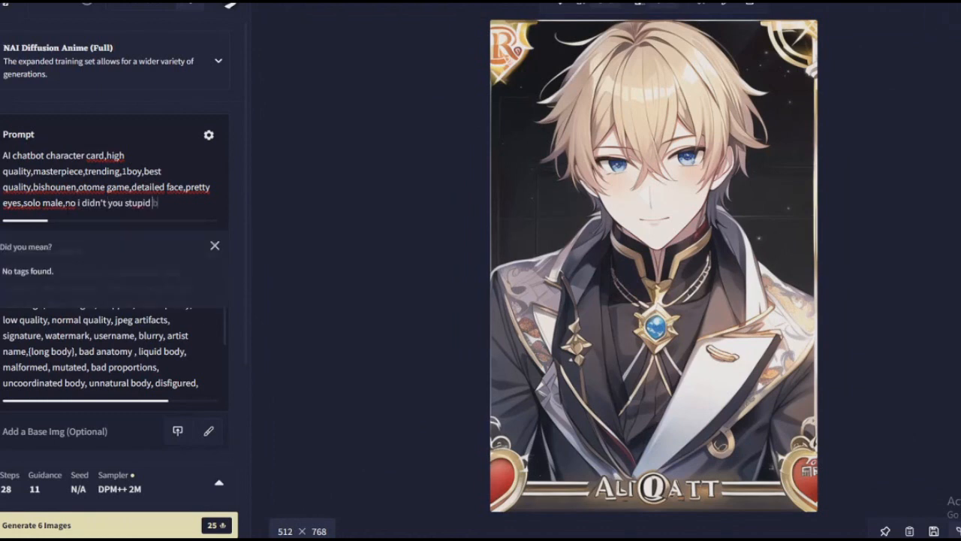
key(BackSpace)
key(BackSpace)
key(BackSpace)
key(BackSpace)
key(BackSpace)
key(BackSpace)
key(BackSpace)
key(BackSpace)
key(BackSpace)
key(BackSpace)
key(BackSpace)
key(BackSpace)
key(BackSpace)
key(BackSpace)
key(BackSpace)
key(BackSpace)
key(BackSpace)
key(BackSpace)
key(BackSpace)
key(BackSpace)
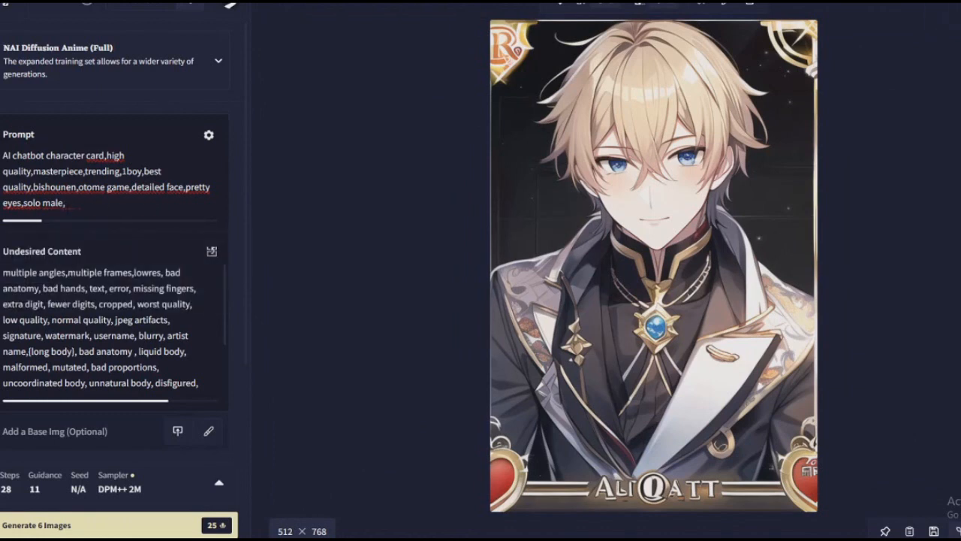
Add "phantom of the opera" after "solo male," in the prompt, set the number of images to 1, and generate the image.
text(phantom of the opera)
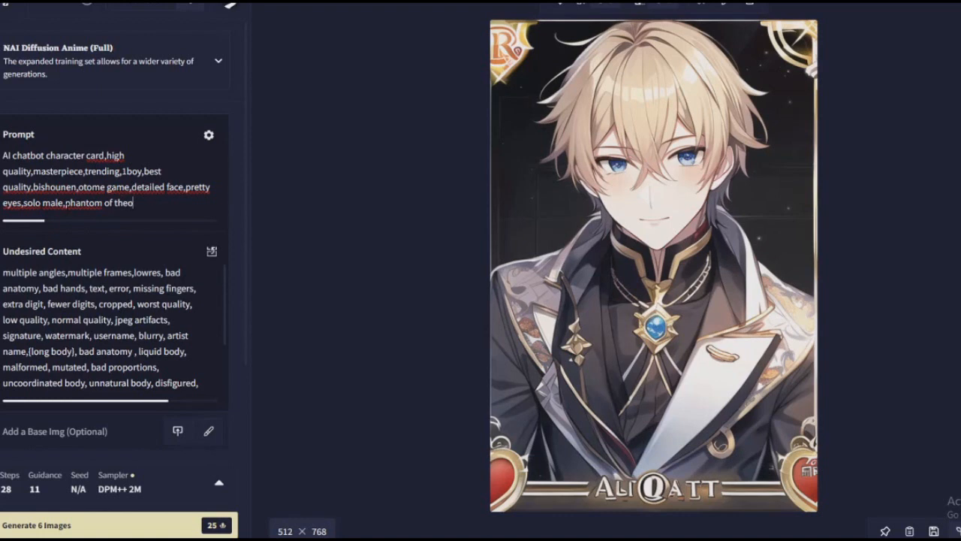
scroll(113, 262, down, 2)
click(35, 424)
scroll(113, 262, up, 3)
Replace "phantom of the opera" with the remark "when NAI is like this it will just refuse anything it thinks is too work intensive".
drag(153, 203, 65, 203)
text(when NAI is like this it will jusy)
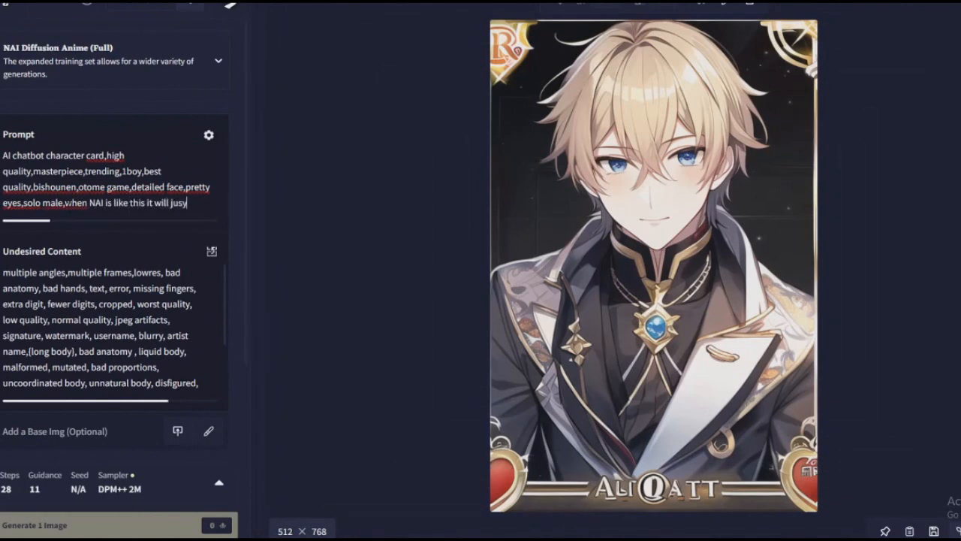
key(BackSpace)
text(t refuse any)
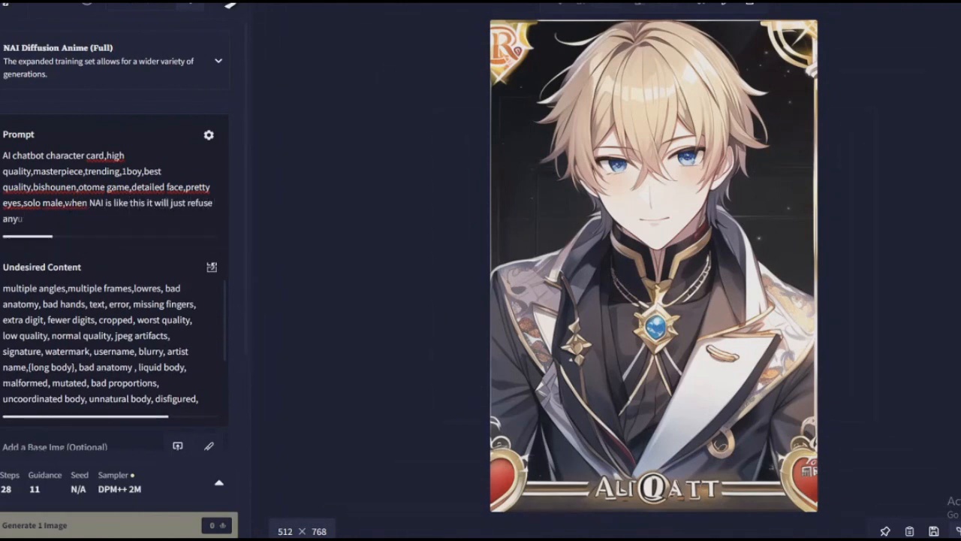
text(thing it thinks is too work intensive)
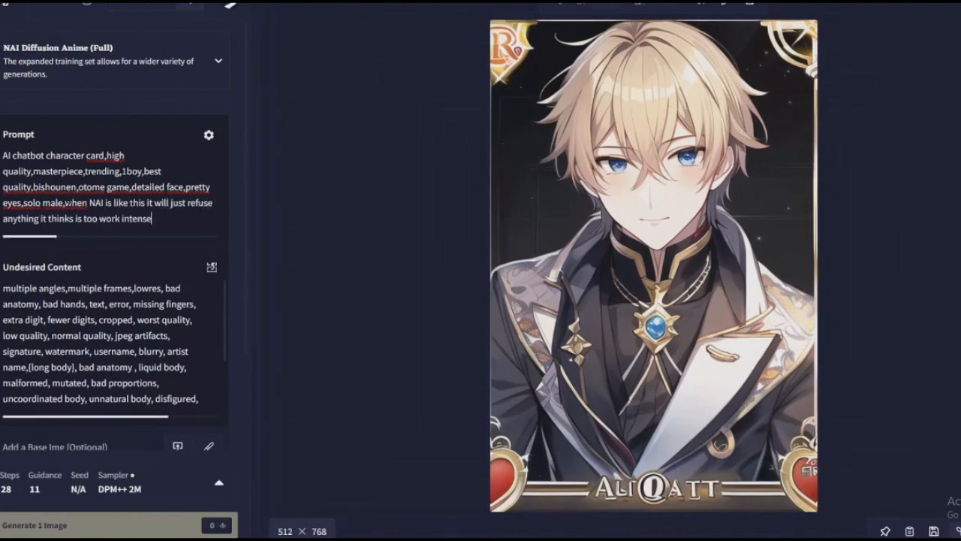
Replace the remark after "solo male," with "guess I'm #exposing NAI's flaws" and erase it.
key(ctrl+shift+Left)
key(ctrl+shift+Left)
key(ctrl+shift+Left)
key(ctrl+shift+Left)
key(ctrl+shift+Left)
key(ctrl+shift+Left)
key(ctrl+shift+Left)
key(ctrl+shift+Left)
key(ctrl+shift+Left)
key(ctrl+shift+Left)
key(ctrl+shift+Left)
key(ctrl+shift+Left)
key(ctrl+shift+Left)
key(ctrl+shift+Left)
key(ctrl+shift+Left)
key(ctrl+shift+Left)
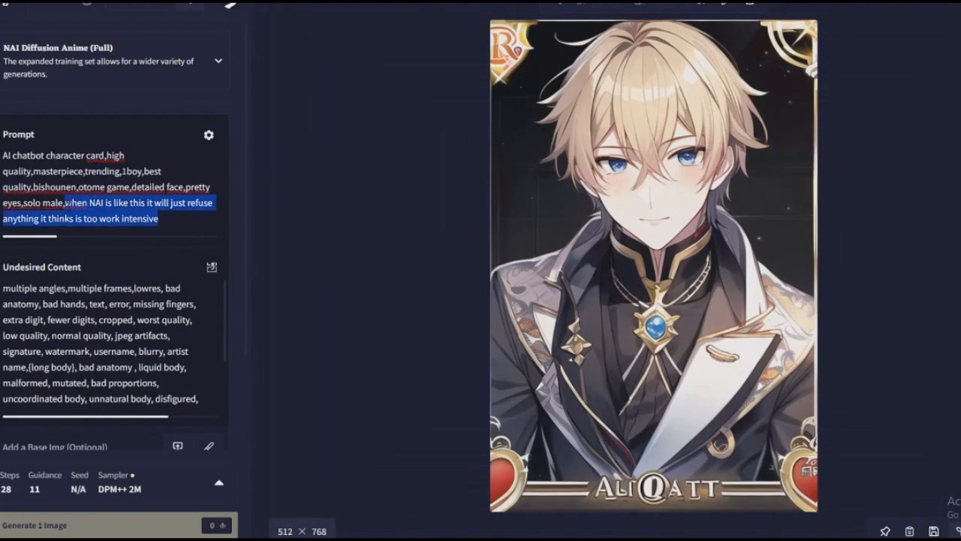
text(guess I'm #exposing NAI's nonsense)
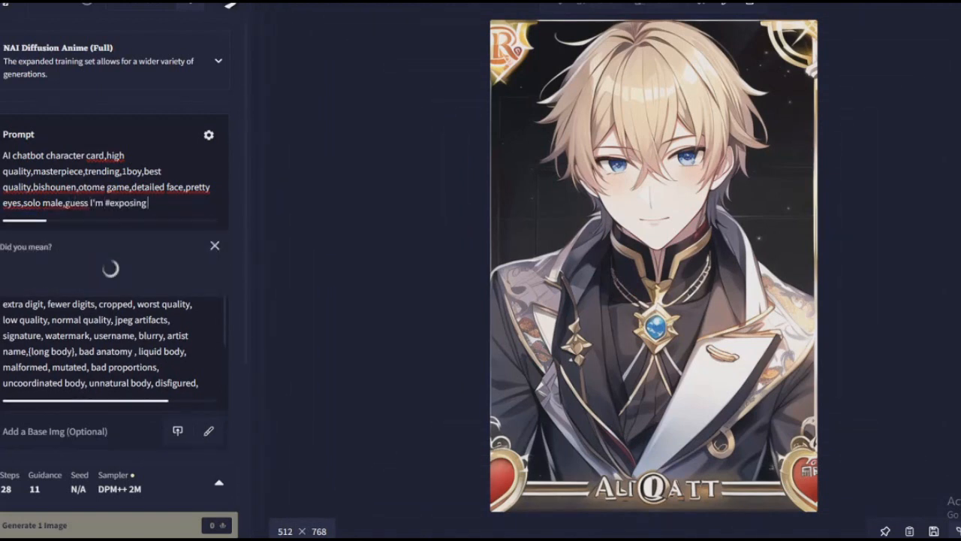
key(ctrl+BackSpace)
text(flaws)
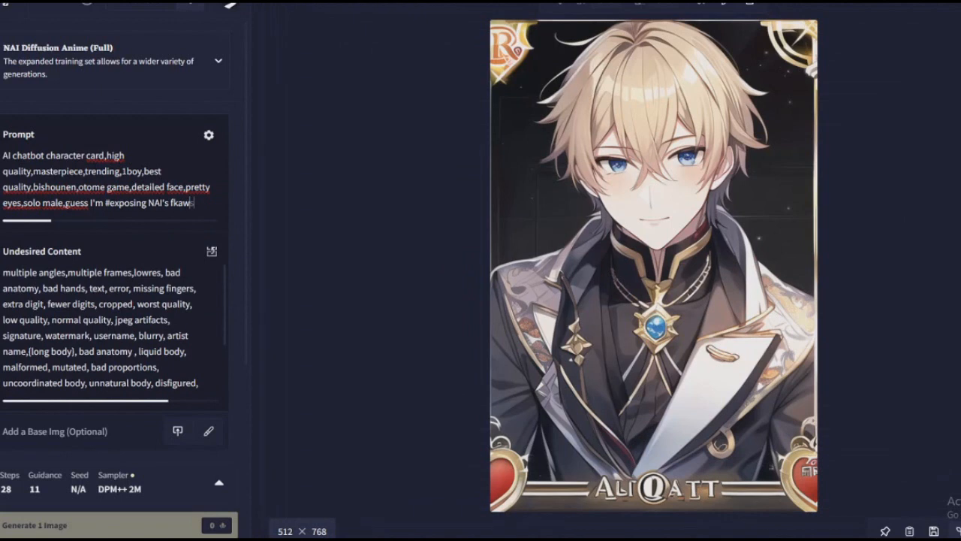
key(ctrl+shift+Left)
key(ctrl+shift+Left)
key(ctrl+shift+Left)
key(ctrl+shift+Left)
key(ctrl+shift+Left)
key(BackSpace)
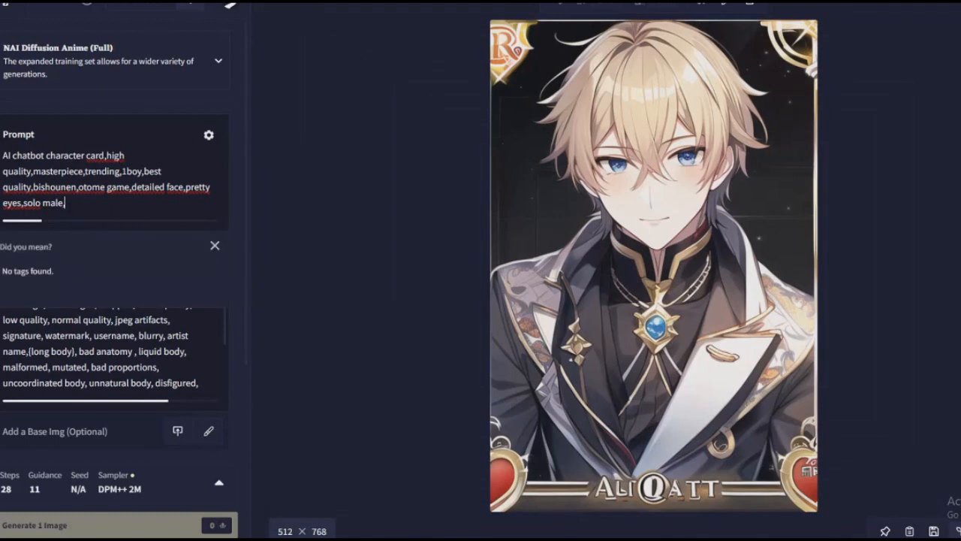
Write the remark "you know what I'm calling it here let's see if Ihave enough footage" after "solo male," in the prompt.
text(you know wha)
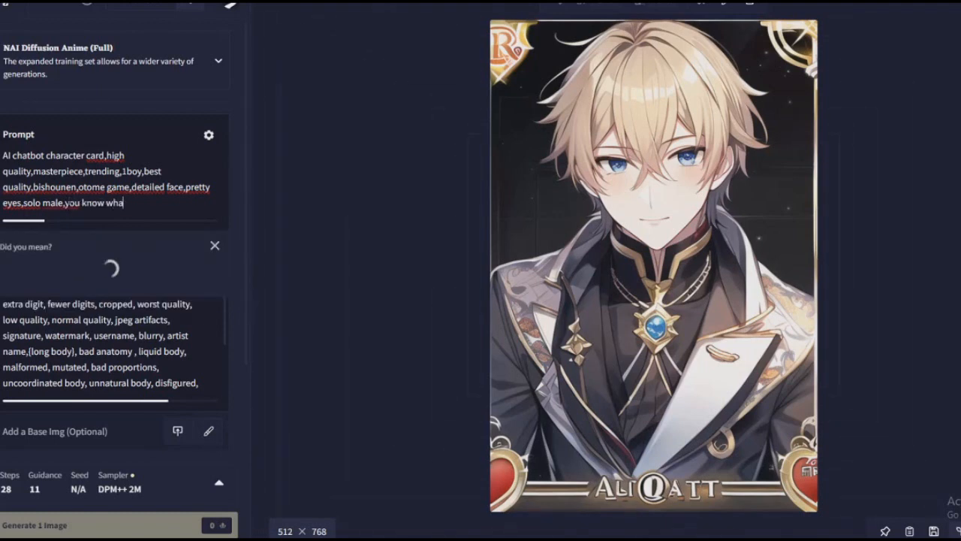
text(t I'm calling it here let's see if Ihave)
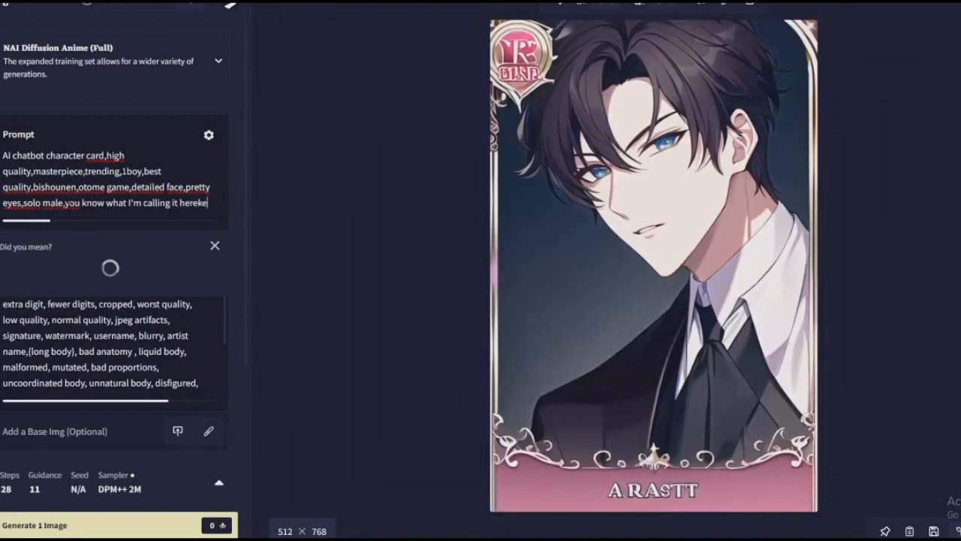
text( enough footage)
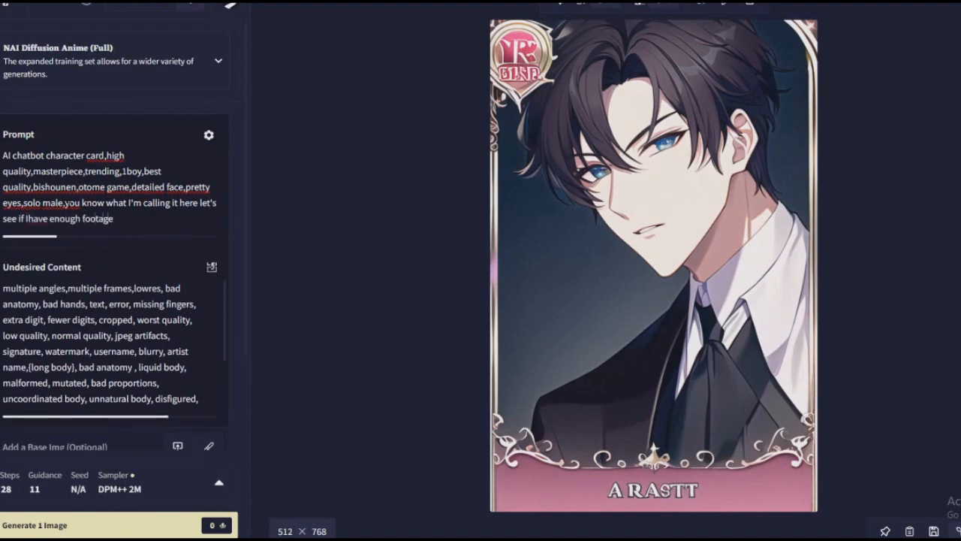
Correct "Ihave" to "I have" in the prompt remark and append ", i'm tired of waiting and staring at nothing good lord".
click(27, 219)
click(117, 219)
text(.)
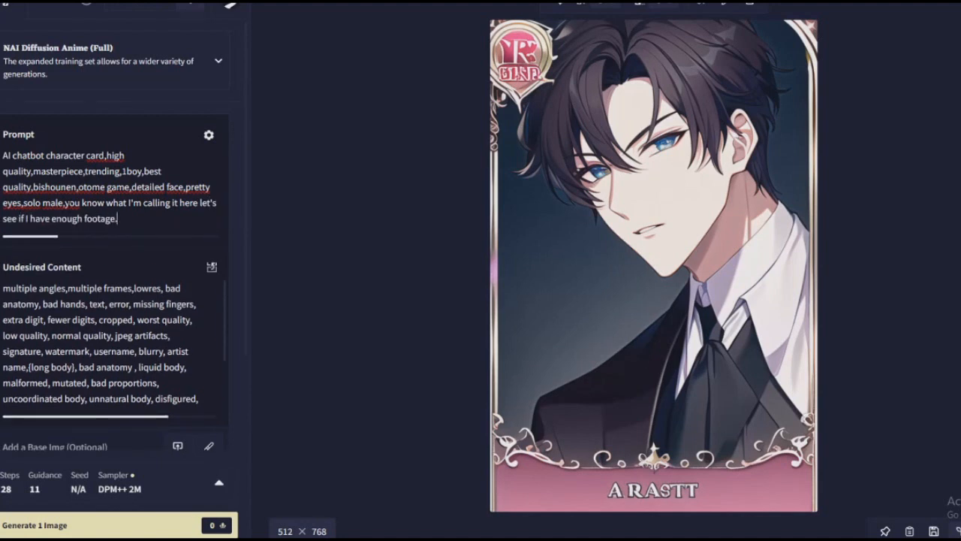
key(BackSpace)
text(, i'm tired of wa)
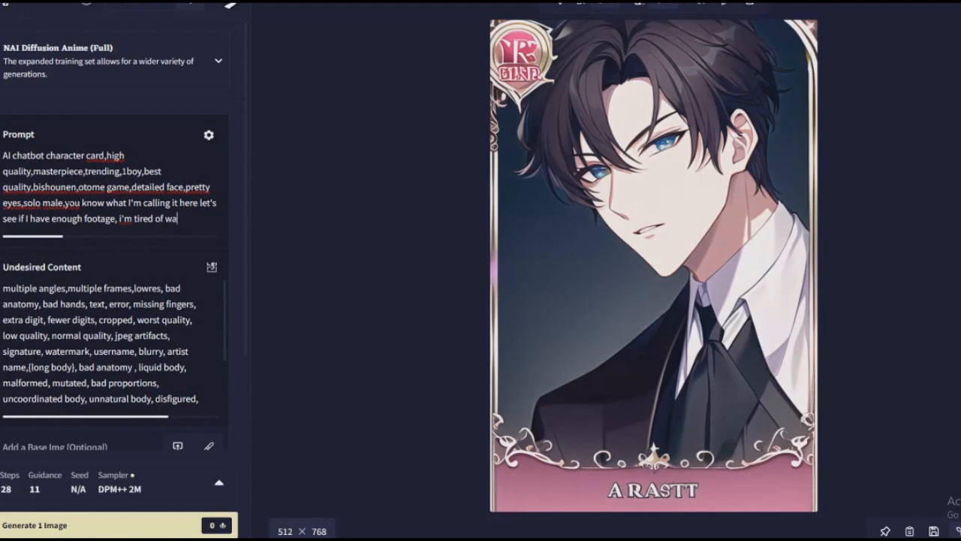
text(iting fond staring at nothing good lord)
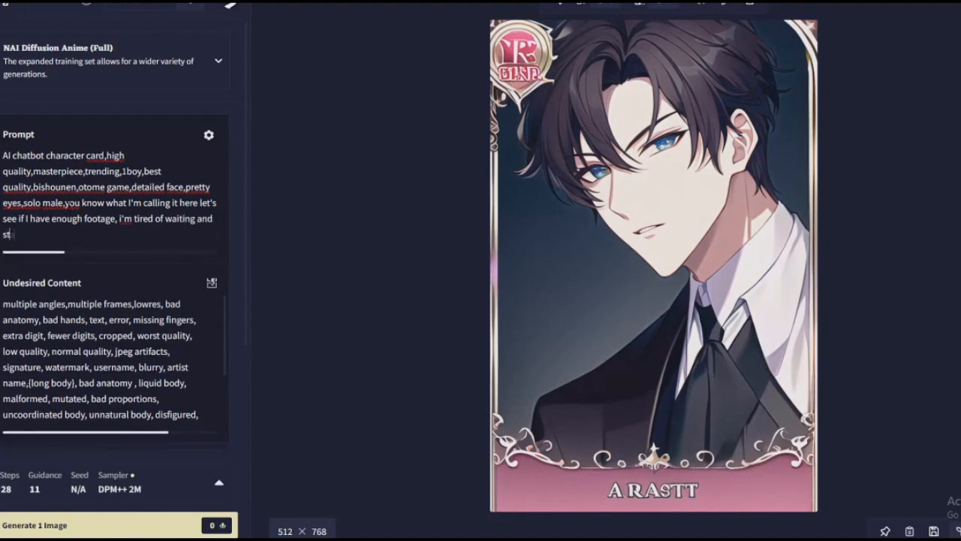
Replace the remark after "solo male," in the prompt with "probably isn't enough though,".
key(shift+Up)
key(shift+Up)
key(ctrl+shift+Left)
key(ctrl+shift+Left)
key(ctrl+shift+Left)
key(BackSpace)
text(probably isn't enough)
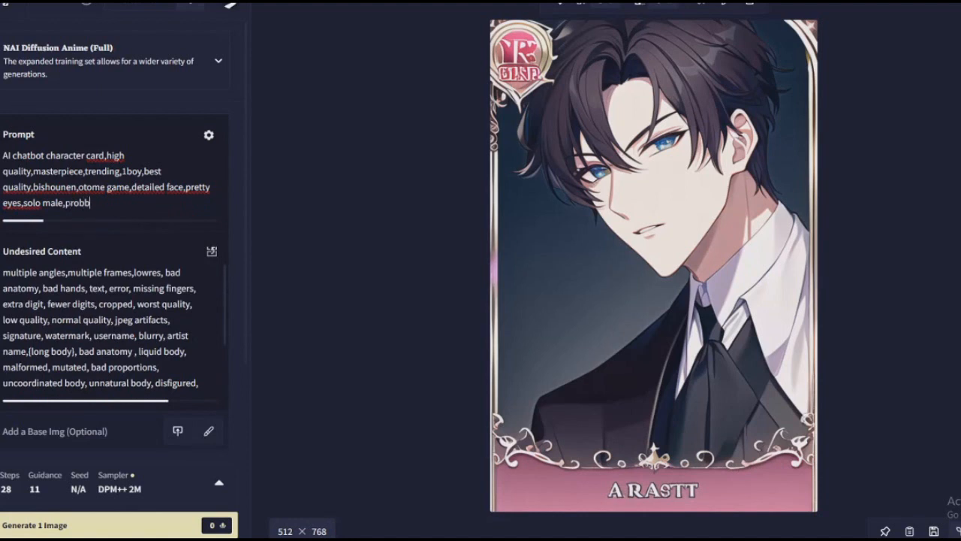
text( though, s)
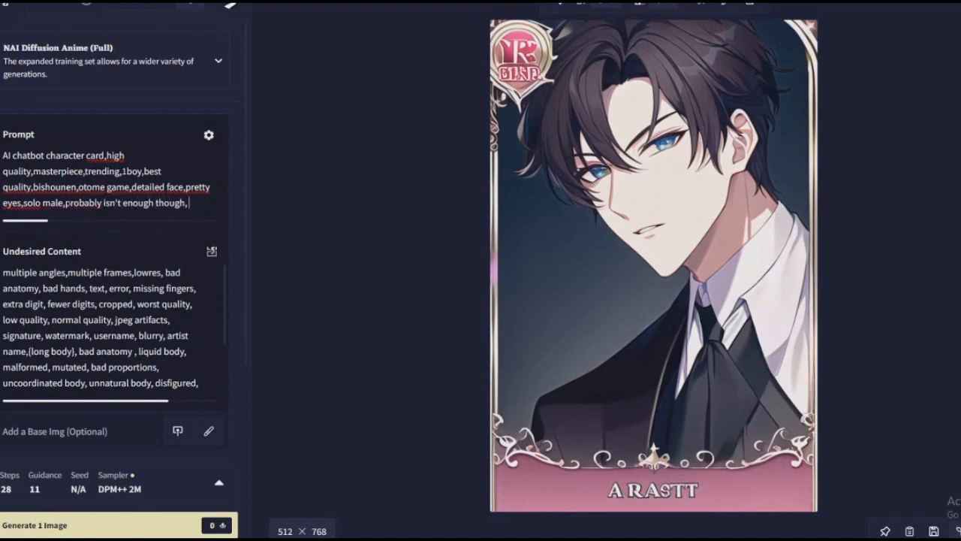
Replace the remark after "solo male," with "MAN. I NEED 13 MORE MINUTES OF FOOTAGE. AHH.".
key(BackSpace)
key(BackSpace)
key(BackSpace)
key(BackSpace)
key(BackSpace)
key(BackSpace)
key(BackSpace)
key(BackSpace)
key(BackSpace)
key(BackSpace)
key(BackSpace)
key(BackSpace)
key(BackSpace)
key(BackSpace)
key(BackSpace)
key(BackSpace)
key(BackSpace)
key(BackSpace)
key(BackSpace)
key(BackSpace)
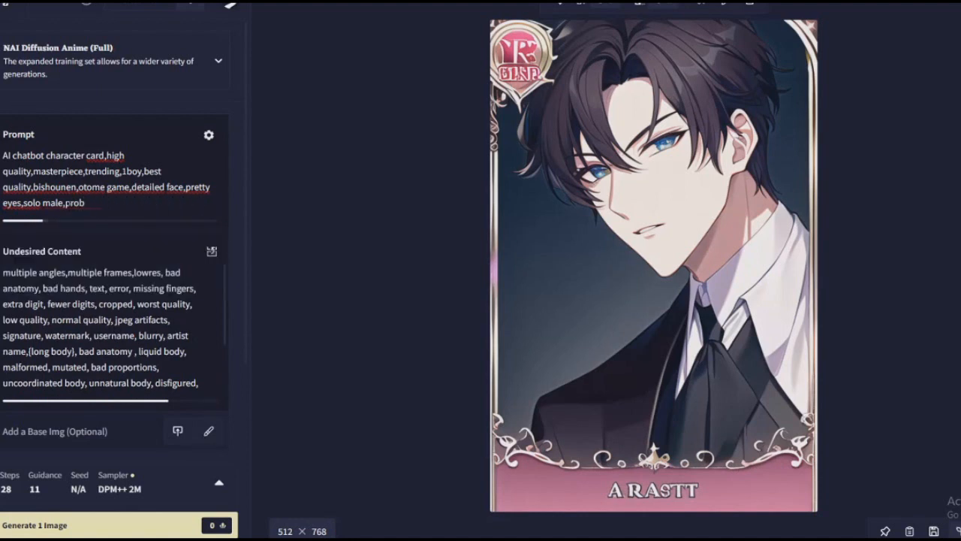
text(MAN, I NEED)
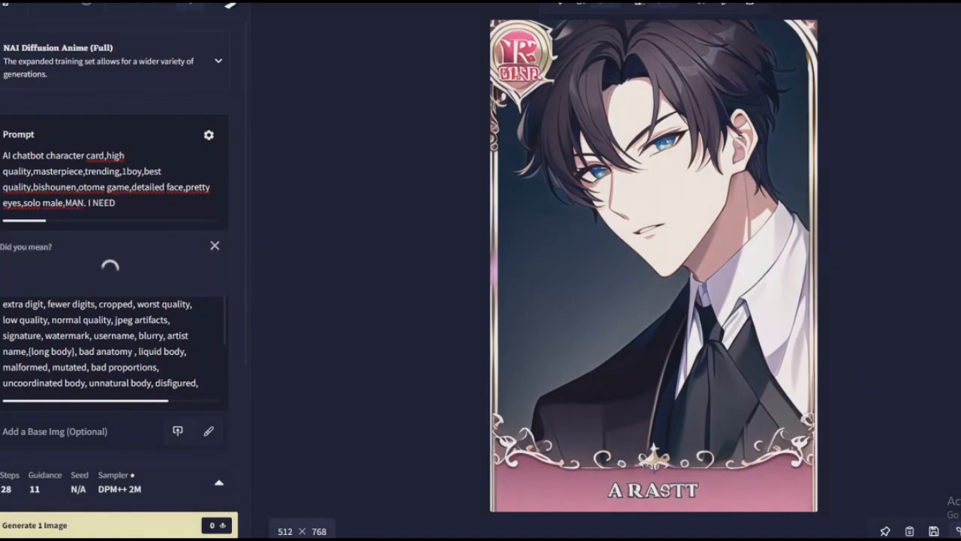
text( 13 MORE MINUTES OF FOOTA)
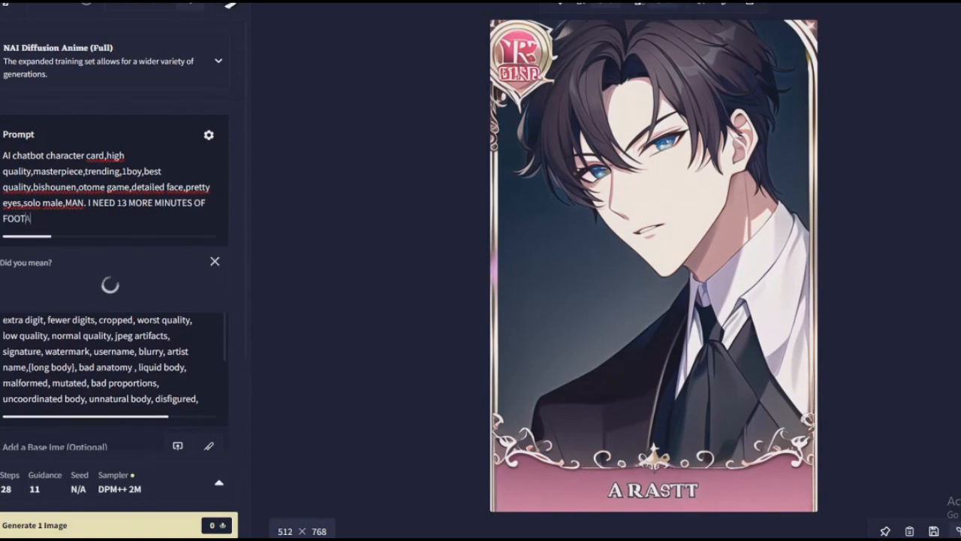
text(GE. AHH.)
Replace the remark after "solo male," with the description "generic rogue guy" and generate the image.
key(ctrl+shift+Left)
key(ctrl+shift+Left)
key(ctrl+shift+Left)
key(ctrl+shift+Left)
key(ctrl+shift+Left)
key(ctrl+shift+Left)
key(ctrl+shift+Left)
key(ctrl+shift+Left)
key(ctrl+shift+Left)
key(BackSpace)
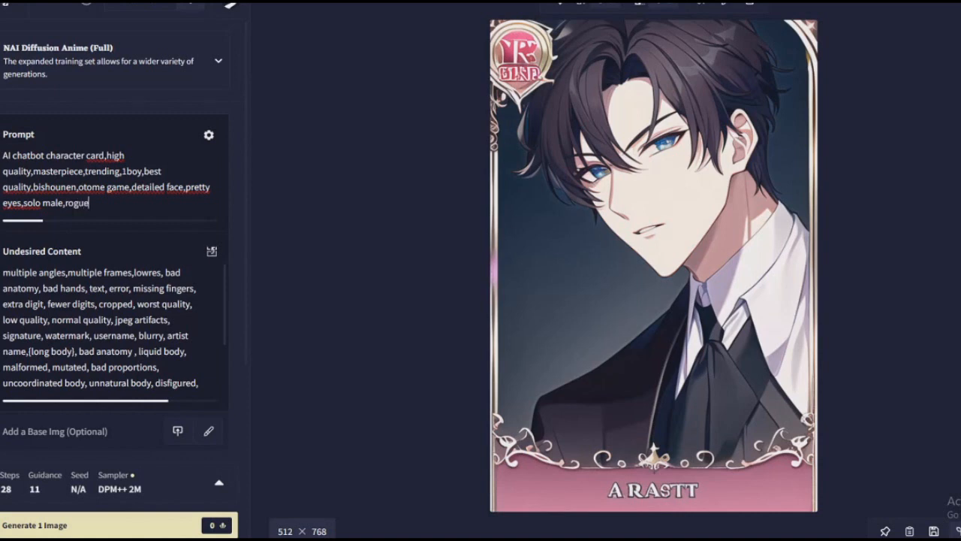
key(BackSpace)
key(BackSpace)
key(BackSpace)
text(generic rogue guy)
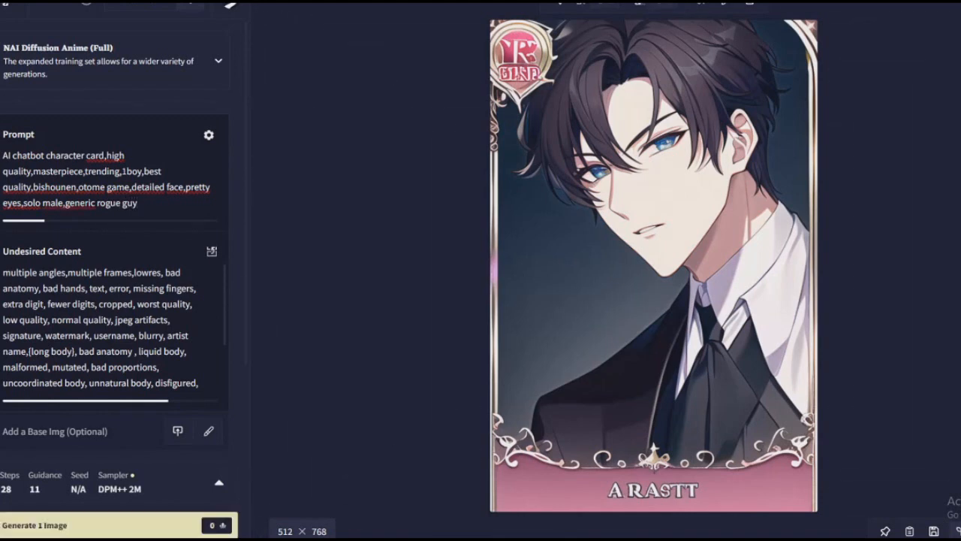
Replace "generic rogue guy" in the prompt with the remark "oh now you're fast huh".
key(BackSpace)
key(BackSpace)
key(BackSpace)
key(BackSpace)
key(BackSpace)
key(BackSpace)
key(BackSpace)
key(BackSpace)
key(BackSpace)
key(BackSpace)
key(BackSpace)
key(BackSpace)
key(BackSpace)
key(BackSpace)
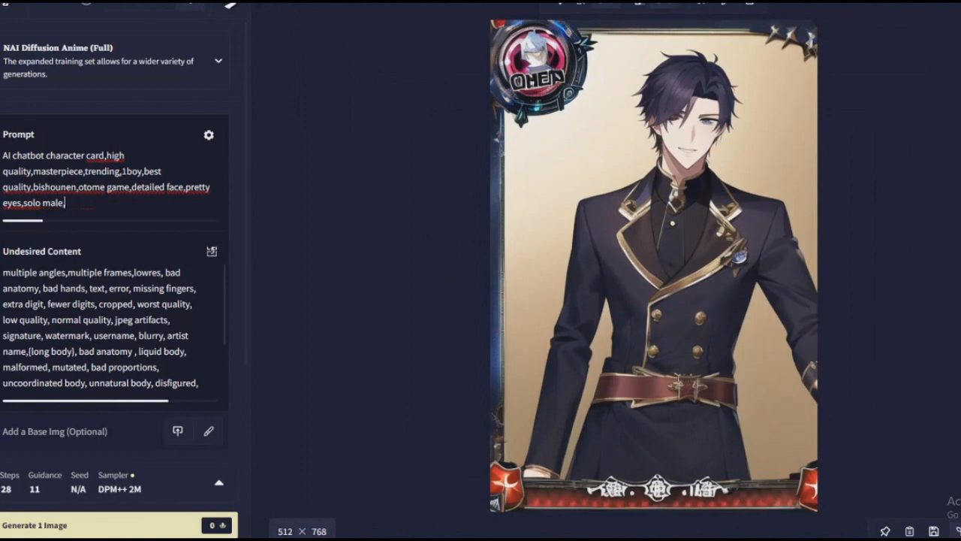
text(oh no)
text( you'r)
key(BackSpace)
key(BackSpace)
key(BackSpace)
text(ow you're fast huh)
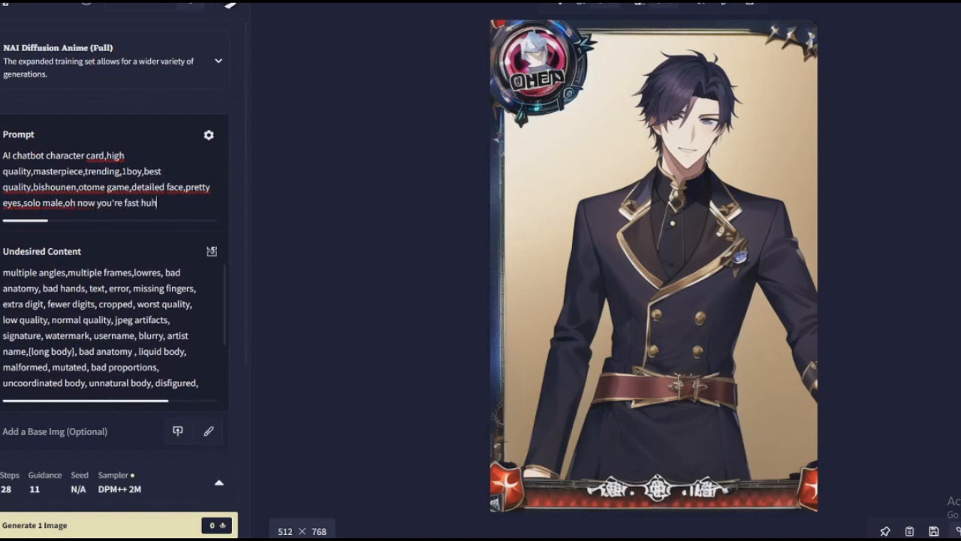
Replace the remark after "solo male," with the character name "kagome (inuyasha)".
key(BackSpace)
key(BackSpace)
key(BackSpace)
key(BackSpace)
key(BackSpace)
key(BackSpace)
key(BackSpace)
key(BackSpace)
key(BackSpace)
key(BackSpace)
key(BackSpace)
key(BackSpace)
key(BackSpace)
key(BackSpace)
key(BackSpace)
key(BackSpace)
key(BackSpace)
key(BackSpace)
key(BackSpace)
key(BackSpace)
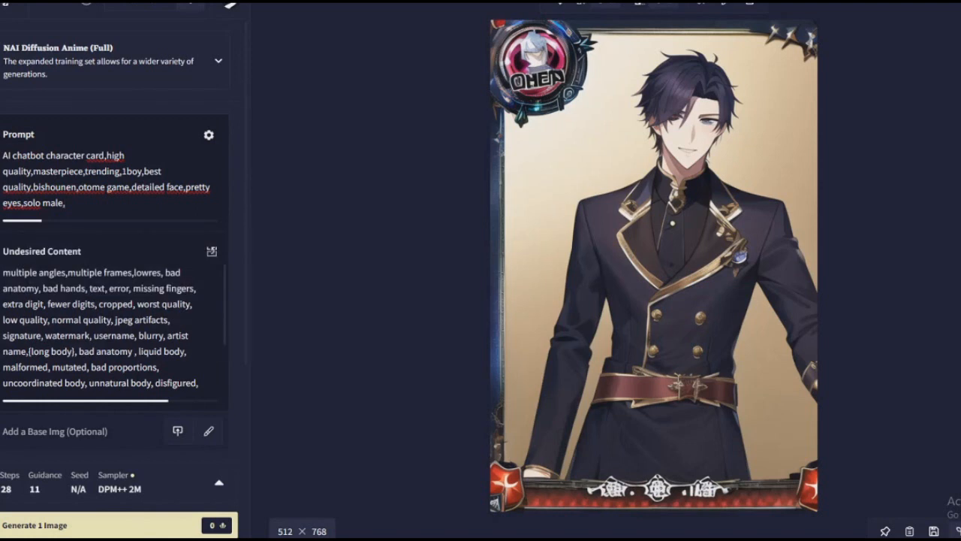
text(kagome )
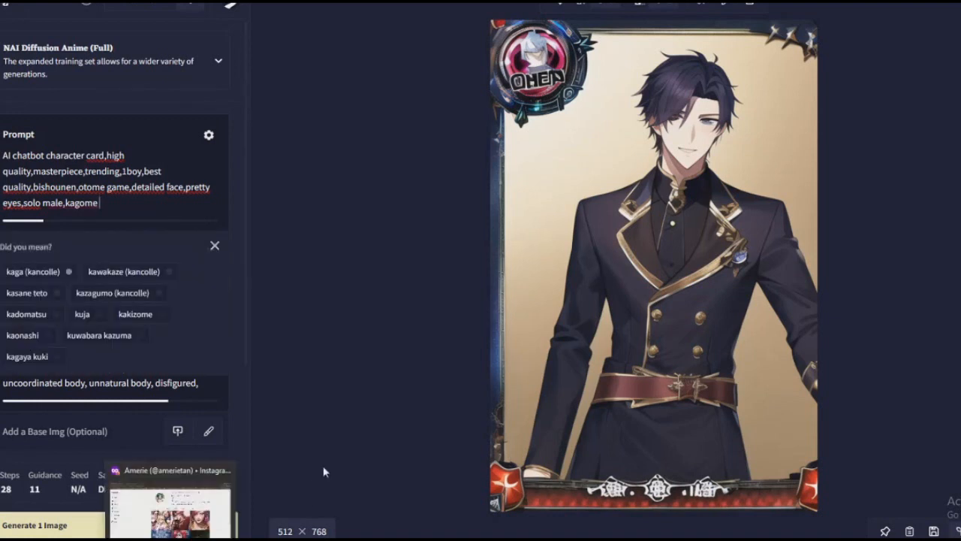
text((in)
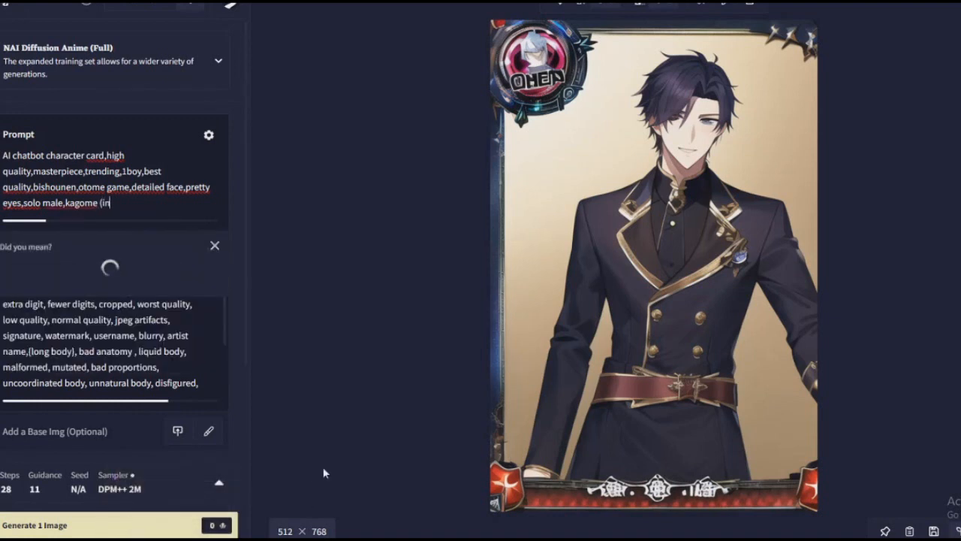
text(uyasha))
Change the gender tags in the prompt to "1girl", "bishoujo" and "solo female", and generate the image.
key(BackSpace)
text(girl)
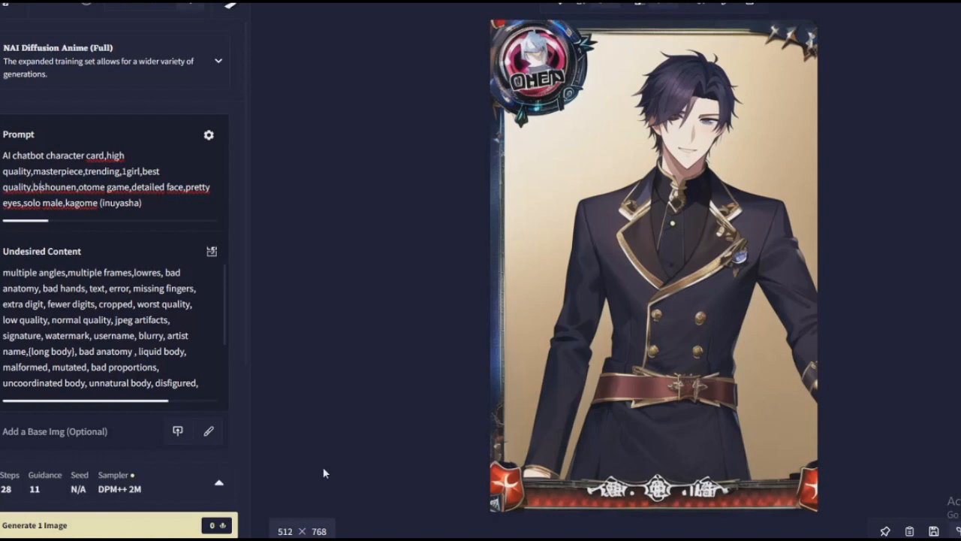
key(BackSpace)
key(BackSpace)
key(BackSpace)
text(jo)
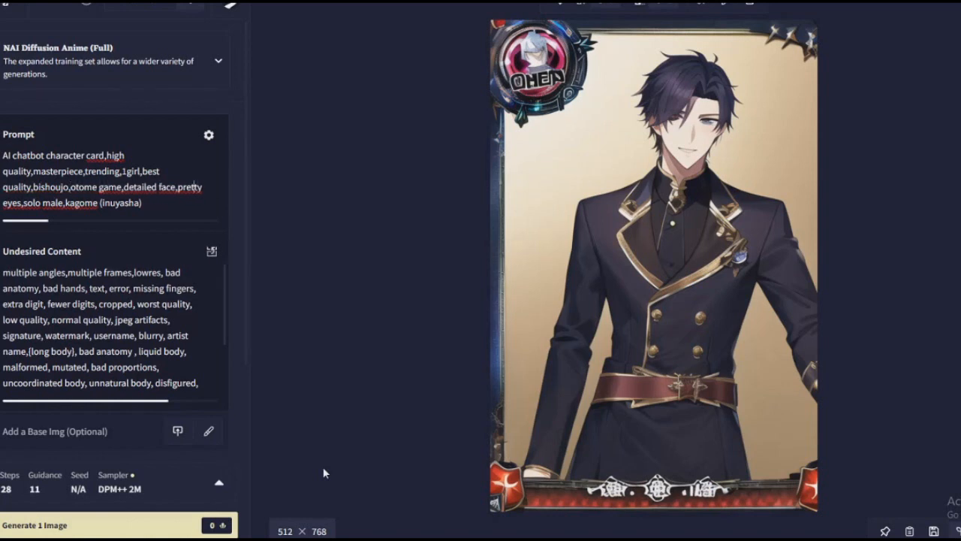
text(fe)
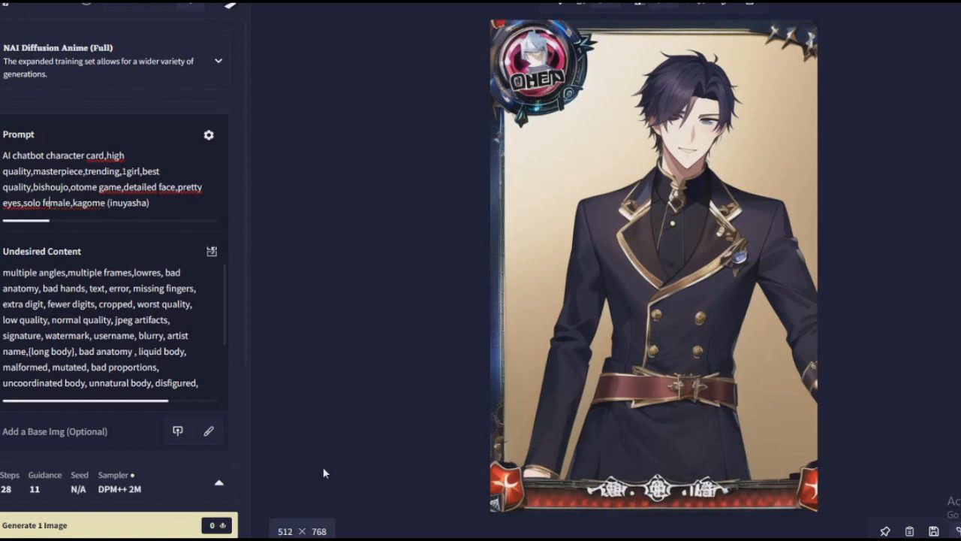
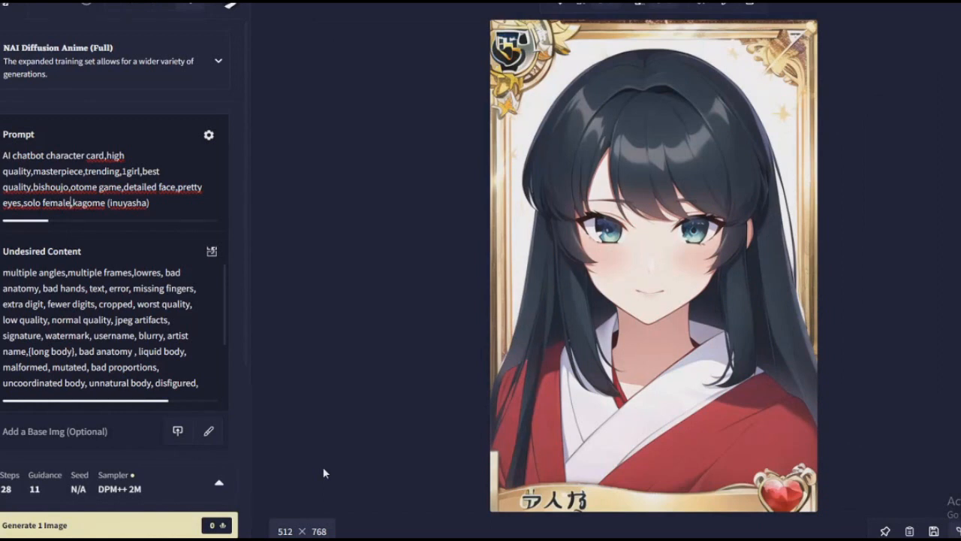
Replace "kagome" with "sango" before "(inuyasha)" in the prompt and generate the image.
key(shift+Right)
key(shift+Right)
key(shift+Right)
key(shift+Right)
key(shift+Right)
key(shift+Right)
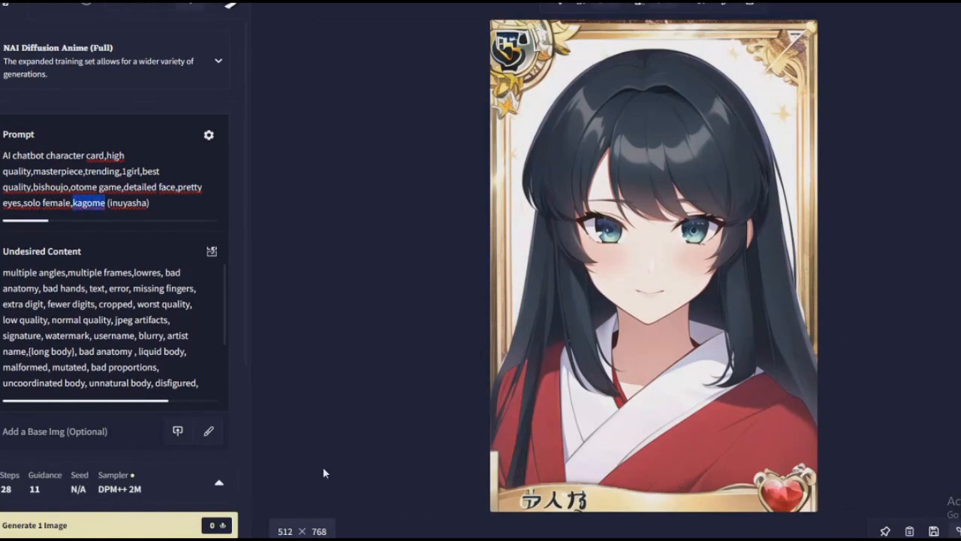
text(sango)
key(ctrl+Return)
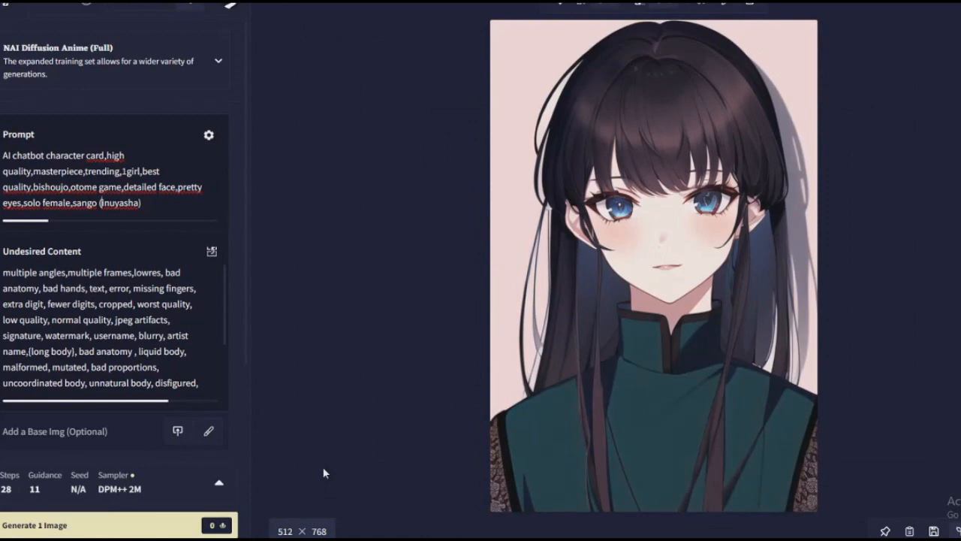
Replace "sango (inuyasha)" in the prompt with the remark "SEE THIS IS HOW FAST IT WAS SUPPOSED TO GO ALL VIDEO".
key(BackSpace)
key(BackSpace)
key(BackSpace)
key(BackSpace)
key(BackSpace)
key(BackSpace)
key(BackSpace)
key(BackSpace)
key(BackSpace)
key(BackSpace)
key(BackSpace)
key(BackSpace)
key(BackSpace)
key(BackSpace)
text(EE THIS IS HW)
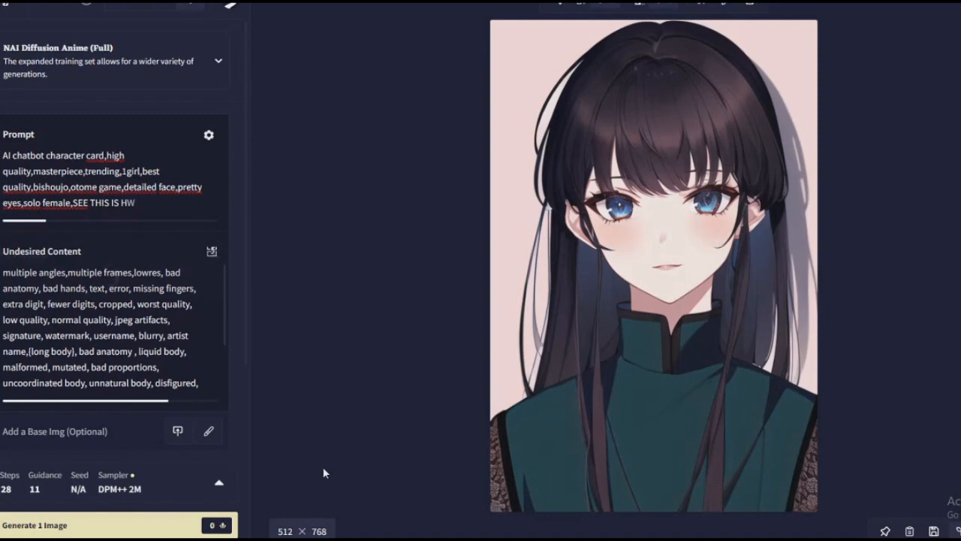
key(BackSpace)
text(OW F)
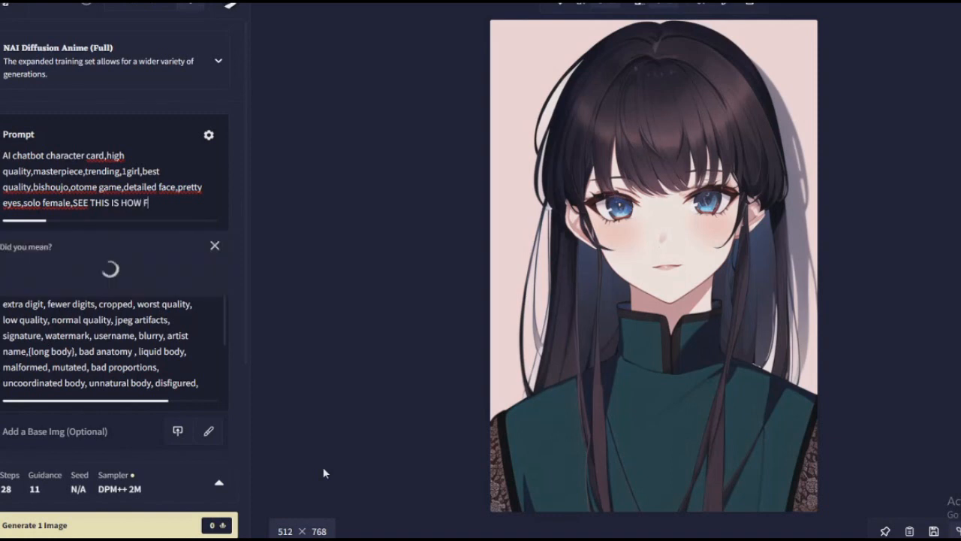
text(AST IT WAS SUP)
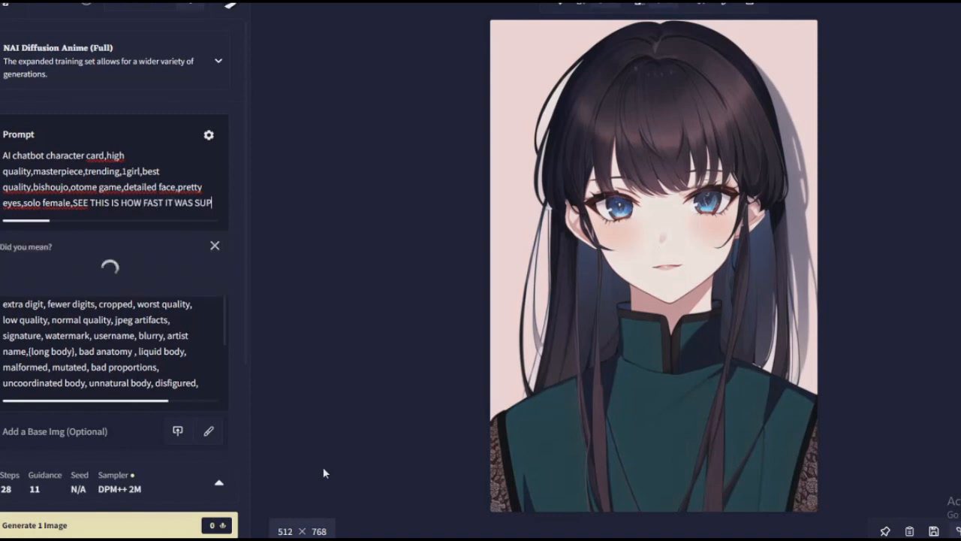
text(POSED TO GO ALL VIDEO)
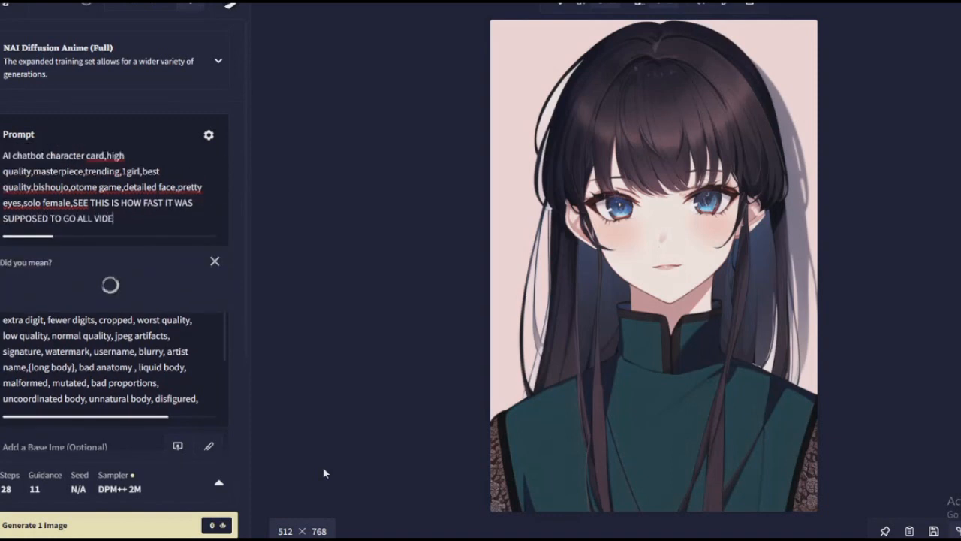
Erase the whole remark after "solo female," from the prompt.
key(ctrl+shift+Left)
key(ctrl+shift+Left)
key(ctrl+shift+Left)
key(ctrl+shift+Left)
key(ctrl+shift+Left)
key(ctrl+shift+Left)
key(ctrl+shift+Left)
key(ctrl+shift+Left)
key(ctrl+shift+Left)
key(ctrl+shift+Left)
key(ctrl+shift+Left)
key(shift+Left)
key(shift+Left)
key(shift+Left)
key(shift+Left)
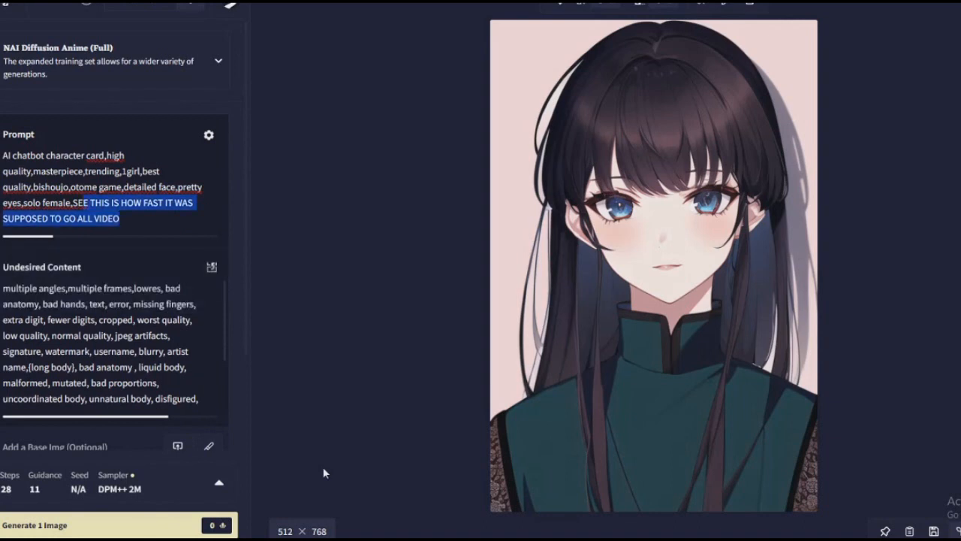
key(BackSpace)
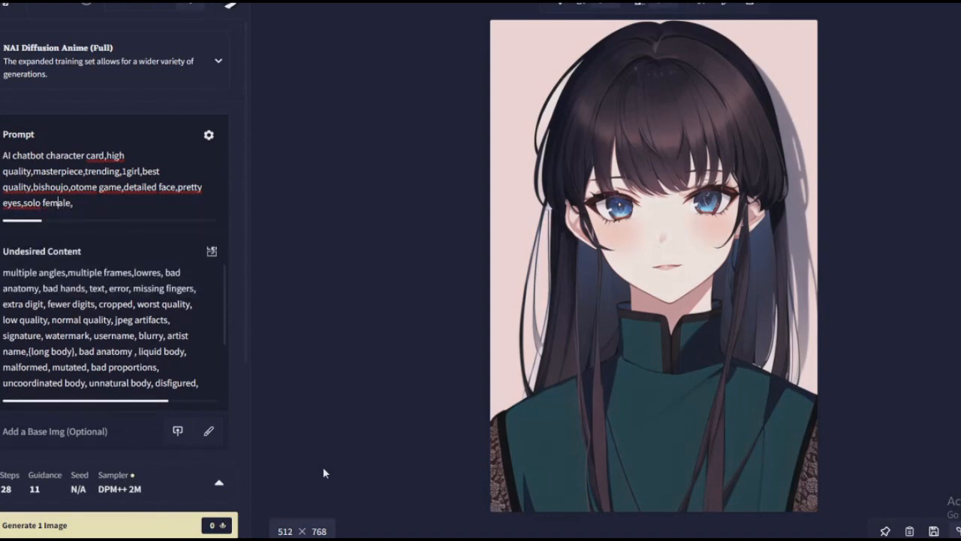
Change the gender tags in the prompt to "1boy", "bishounen" and "solo male", and dismiss the tag suggestions.
key(BackSpace)
key(BackSpace)
key(Up)
key(Up)
key(Right)
key(Right)
key(Right)
key(Right)
key(Right)
key(Right)
key(Right)
key(Right)
key(Right)
key(Right)
key(Right)
key(Right)
key(Right)
key(Right)
key(Right)
key(Right)
key(Right)
key(BackSpace)
key(BackSpace)
key(BackSpace)
key(BackSpace)
text(BOY)
key(BackSpace)
key(BackSpace)
key(BackSpace)
text(boy)
key(BackSpace)
key(BackSpace)
text(nen)
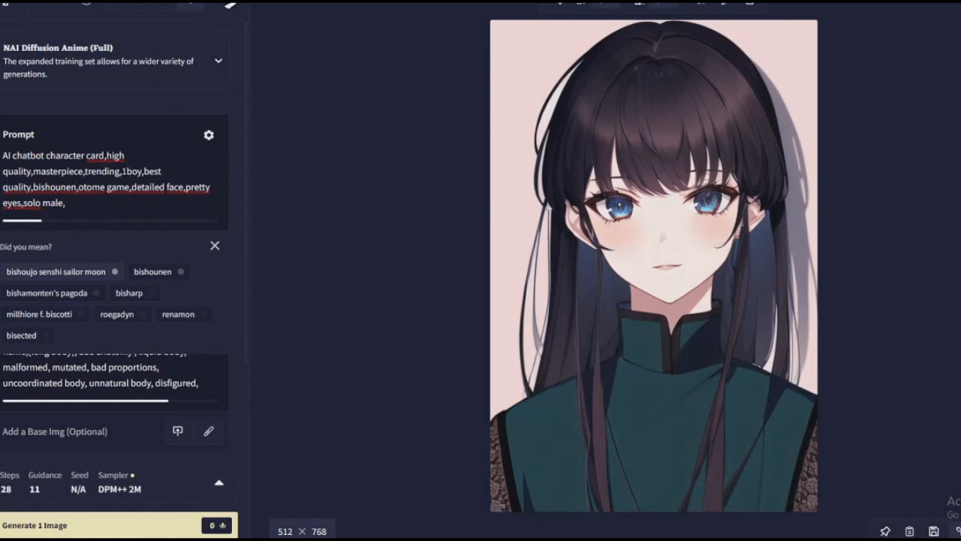
click(215, 246)
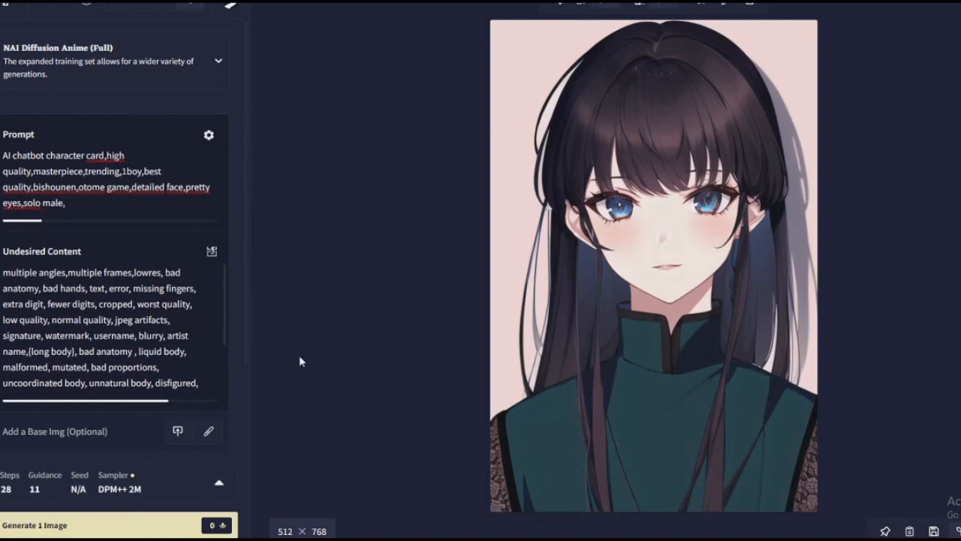
Write the remark "but now some one is home" after "solo male," in the prompt and erase it again.
text(but now so)
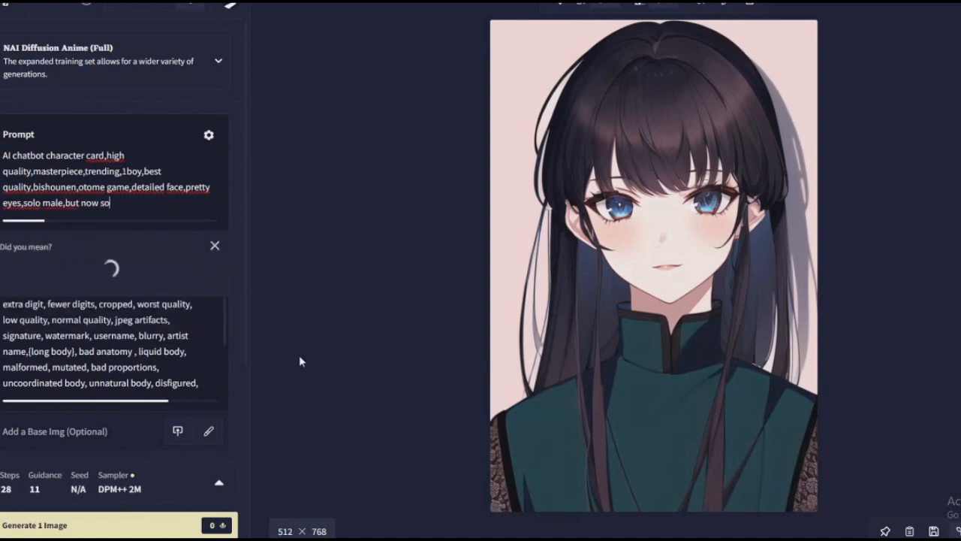
text(me)
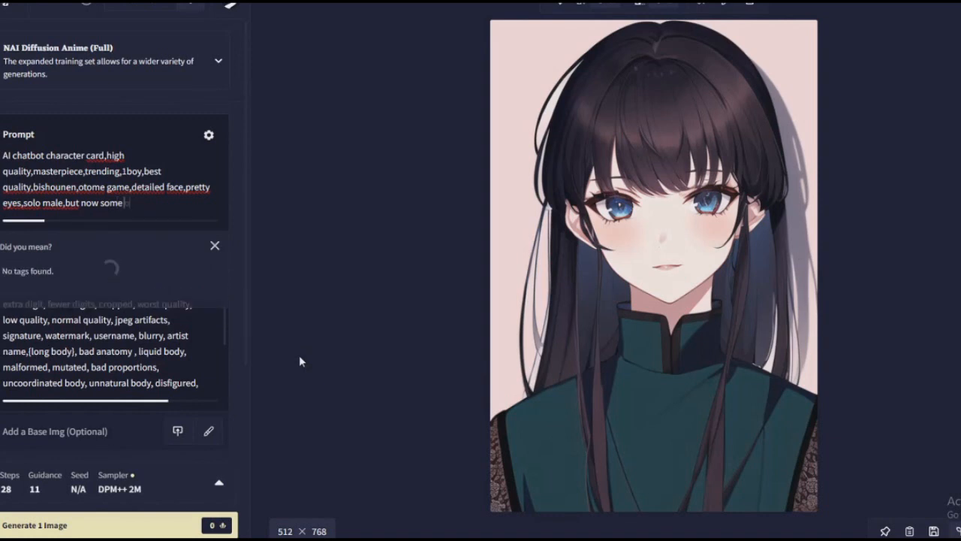
text( one is home)
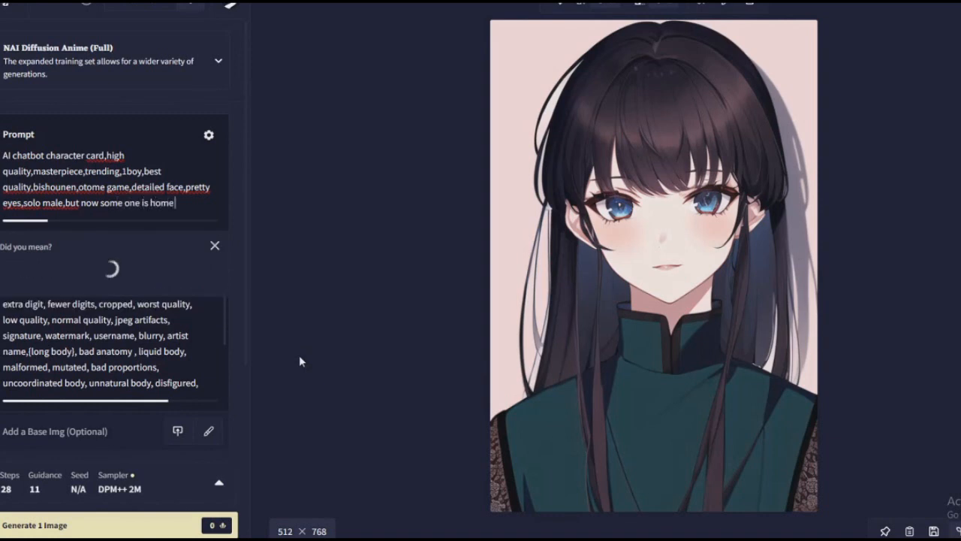
text( oh gos)
key(BackSpace)
key(BackSpace)
key(BackSpace)
key(BackSpace)
key(BackSpace)
key(BackSpace)
key(BackSpace)
key(BackSpace)
key(BackSpace)
key(BackSpace)
key(BackSpace)
key(BackSpace)
key(BackSpace)
key(BackSpace)
key(BackSpace)
key(BackSpace)
key(BackSpace)
key(BackSpace)
key(BackSpace)
key(BackSpace)
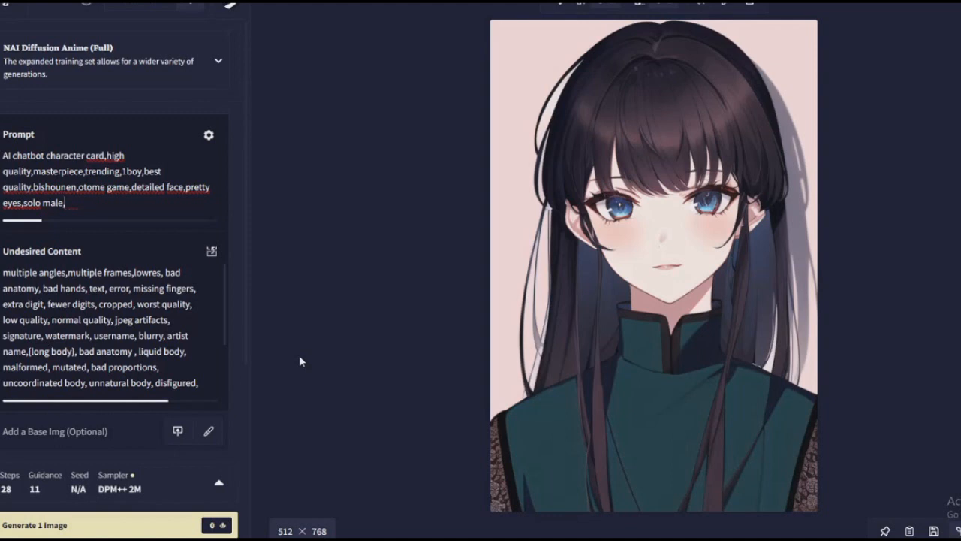
Write the remark "i still need to cut and edit the video pshh" at the prompt's end and delete it again.
text(i still need to cu)
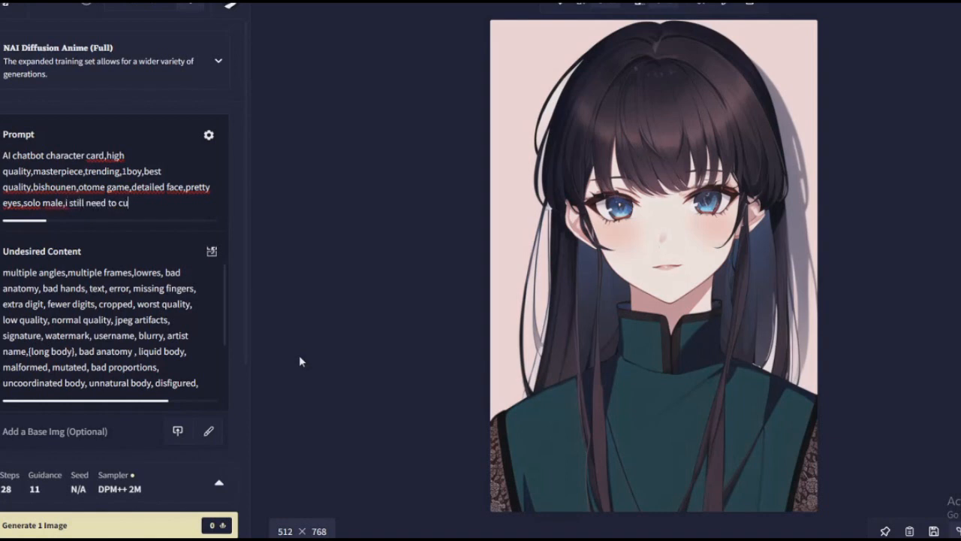
text(t and edit the video pshh)
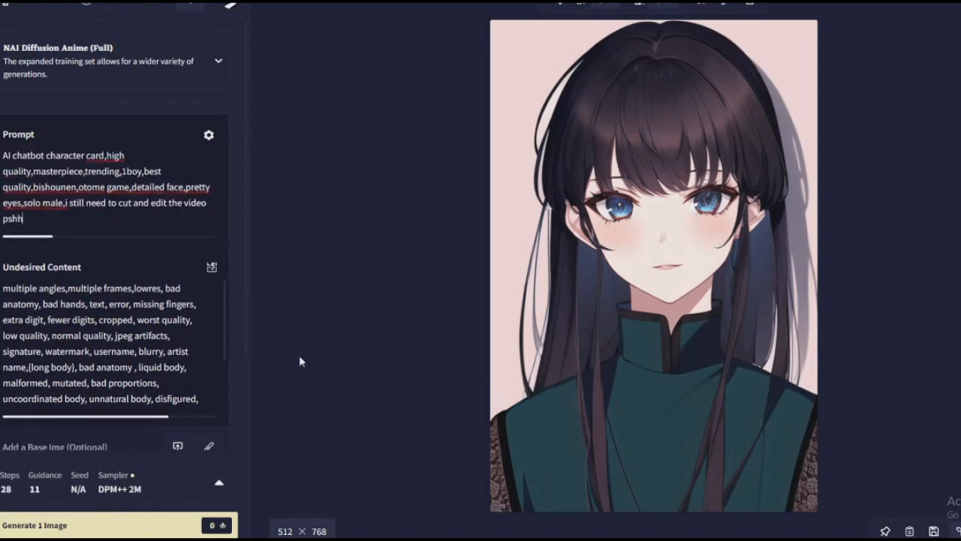
key(shift+Up)
key(shift+Right)
key(shift+Right)
key(shift+Right)
key(shift+Right)
key(shift+Right)
key(shift+Right)
key(shift+Right)
key(shift+Right)
key(shift+Right)
key(shift+Right)
key(shift+Right)
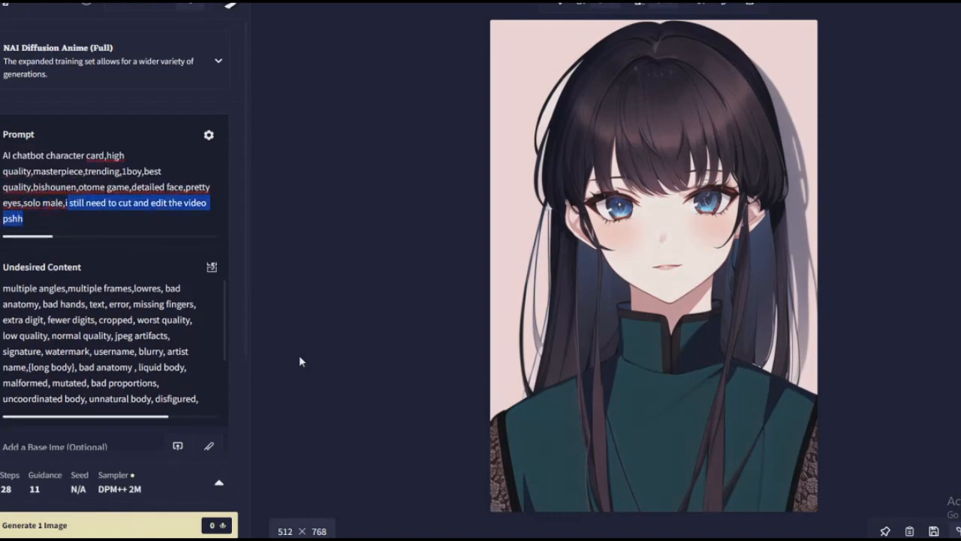
key(BackSpace)
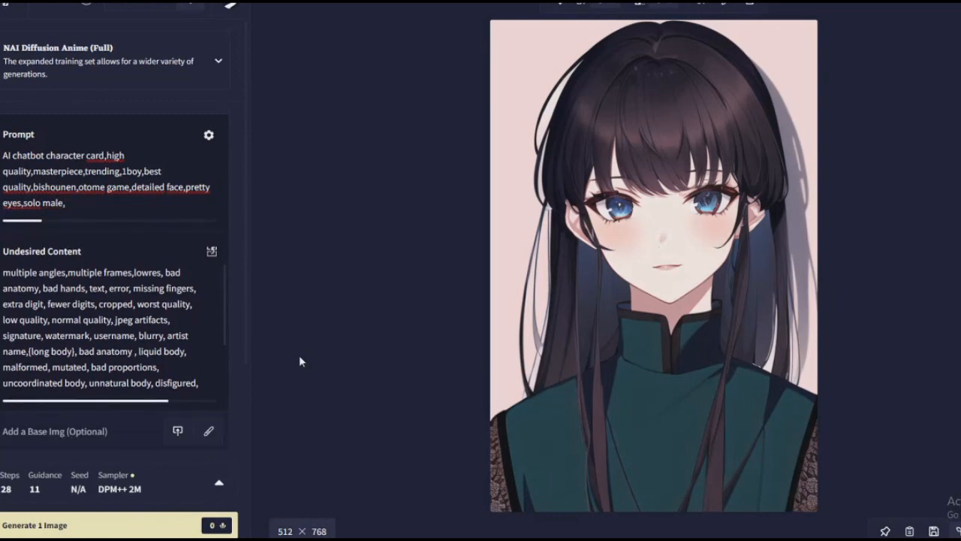
Add "barkeeper" after "solo male," in the prompt and generate the image.
text(barkeeper)
key(ctrl+Return)
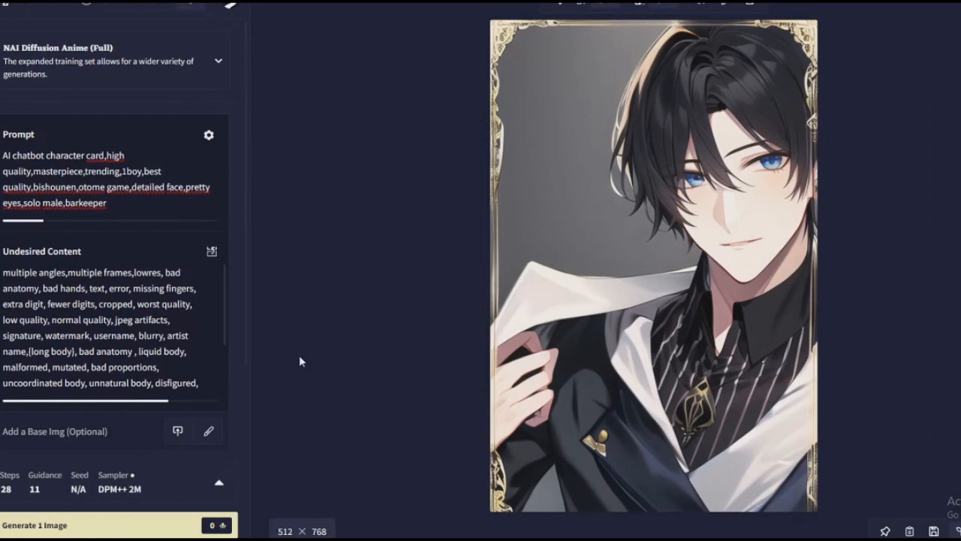
Write the remark ", WHA T BARKEEP" after "barkeeper" and erase it again.
text(, WHA T BARKEEP)
key(BackSpace)
key(BackSpace)
key(BackSpace)
key(BackSpace)
key(BackSpace)
key(BackSpace)
key(BackSpace)
key(BackSpace)
key(BackSpace)
key(BackSpace)
key(BackSpace)
key(BackSpace)
key(BackSpace)
key(BackSpace)
key(BackSpace)
Replace "barkeeper" with "inn keeper" in the prompt and generate the image.
key(BackSpace)
key(BackSpace)
key(BackSpace)
key(BackSpace)
key(BackSpace)
key(BackSpace)
key(BackSpace)
text(inn keeper)
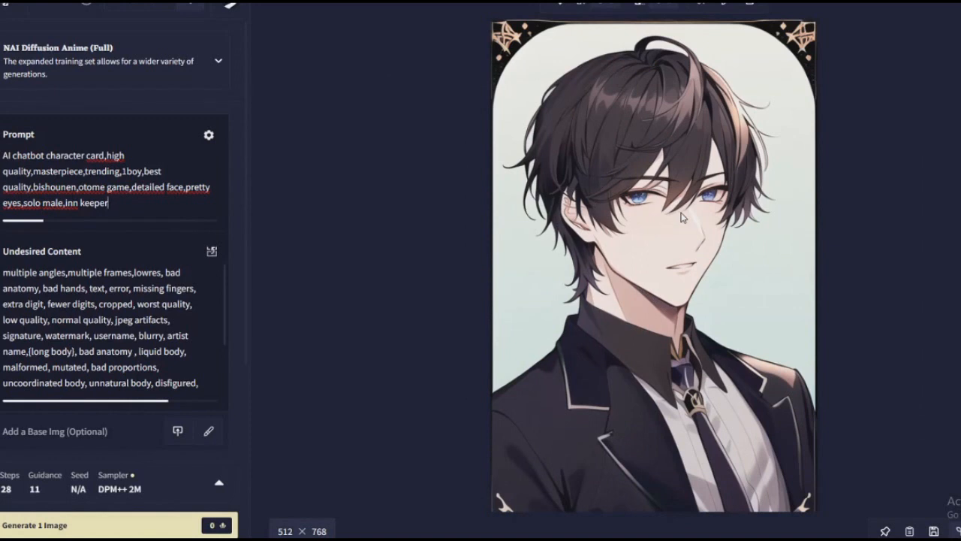
Replace "inn keeper" in the prompt with the remark "I forgot to time this so yay".
key(BackSpace)
key(BackSpace)
key(BackSpace)
key(BackSpace)
key(BackSpace)
key(BackSpace)
key(BackSpace)
key(BackSpace)
key(BackSpace)
text(I forgot to time this so yay)
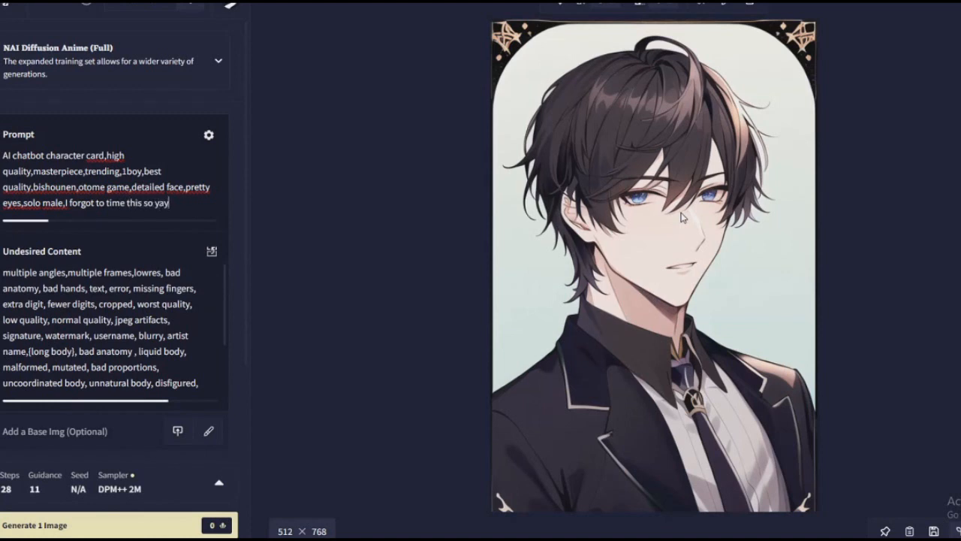
Replace the remark after "solo male," with "yakuza boyfriend" and generate the image.
key(BackSpace)
key(BackSpace)
key(BackSpace)
key(BackSpace)
key(BackSpace)
key(BackSpace)
key(BackSpace)
key(BackSpace)
key(BackSpace)
key(BackSpace)
key(BackSpace)
key(BackSpace)
key(BackSpace)
key(BackSpace)
key(BackSpace)
key(BackSpace)
key(BackSpace)
key(BackSpace)
key(BackSpace)
key(BackSpace)
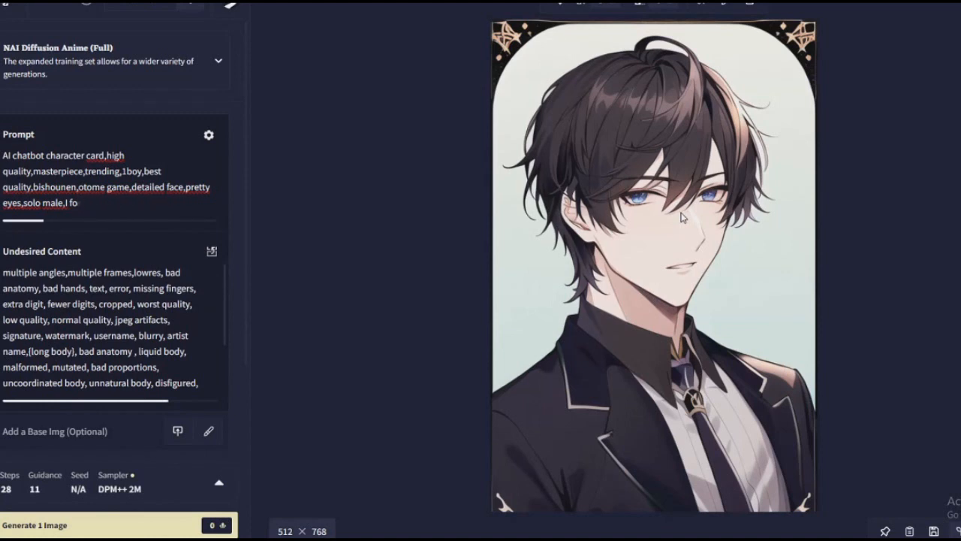
key(BackSpace)
text(yakuza boyfriend)
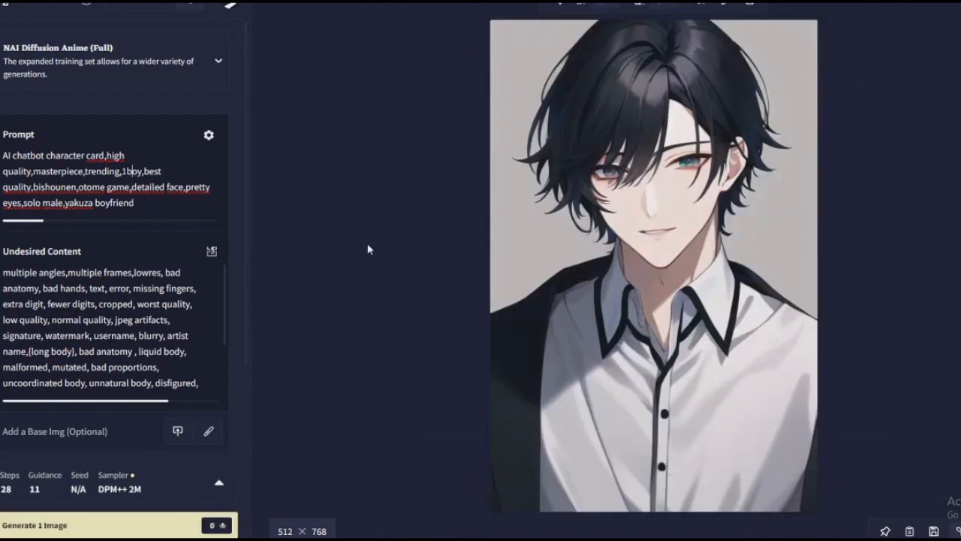
Change the prompt tags "1boy" to "1girl" and "bishounen" to "bishoujo".
key(shift+Right)
key(shift+Right)
key(shift+Right)
text(girl)
key(ctrl+Right)
key(ctrl+Right)
key(ctrl+Right)
key(ctrl+Right)
key(BackSpace)
key(BackSpace)
key(BackSpace)
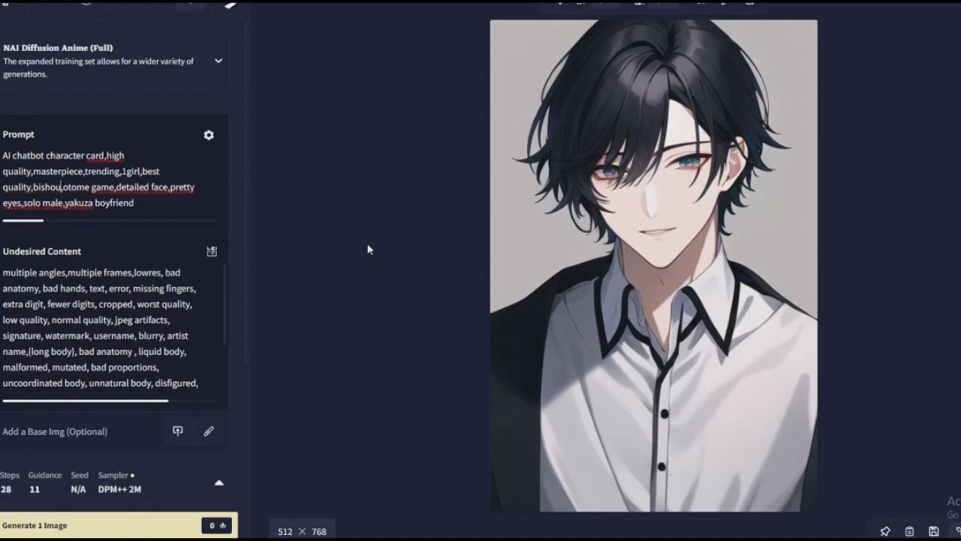
text(jo)
Change "solo male" to "solo female" and "yakuza boyfriend" to "yakuza girlfriend" in the prompt and generate the image.
key(ctrl+Right)
key(ctrl+Right)
key(ctrl+Right)
key(ctrl+Right)
key(ctrl+Right)
key(ctrl+Right)
key(ctrl+Right)
text(fe)
key(End)
key(Left)
key(Left)
key(Left)
key(Left)
key(Left)
key(Left)
key(BackSpace)
key(BackSpace)
key(BackSpace)
text(girl)
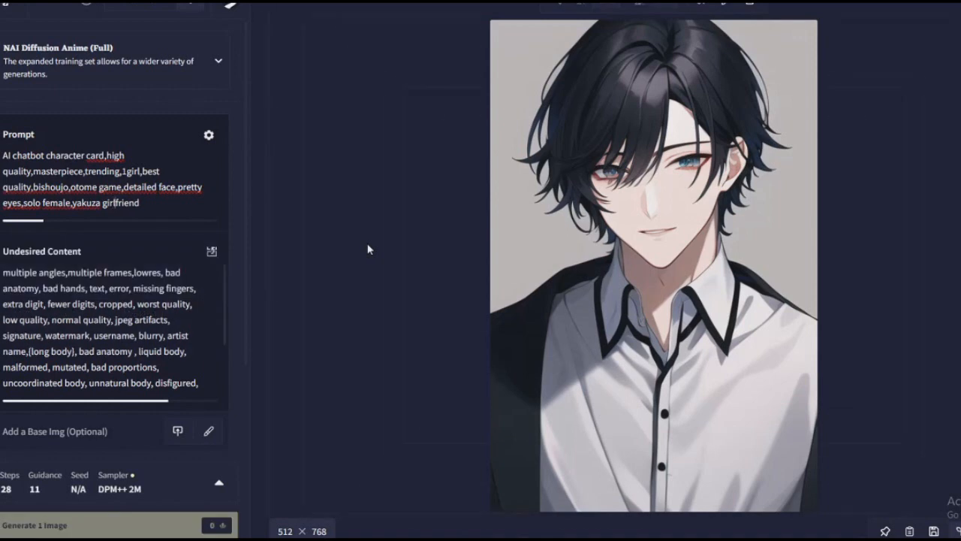
key(ctrl+Return)
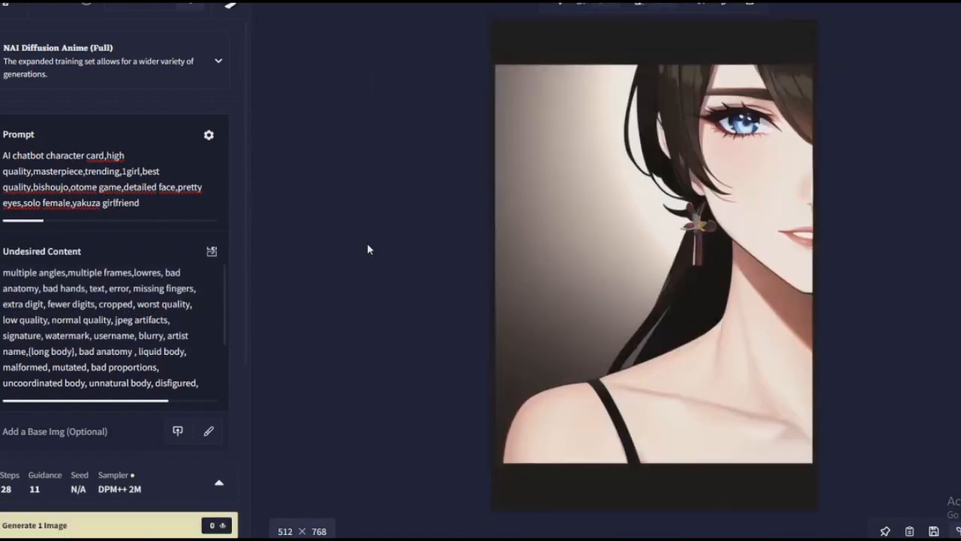
Replace "yakuza girlfriend" with "the latest trending waifu" in the prompt and generate the image.
key(BackSpace)
key(BackSpace)
key(BackSpace)
key(BackSpace)
key(BackSpace)
key(BackSpace)
key(BackSpace)
key(BackSpace)
key(BackSpace)
key(BackSpace)
key(BackSpace)
key(BackSpace)
key(BackSpace)
key(BackSpace)
key(BackSpace)
key(BackSpace)
text(the)
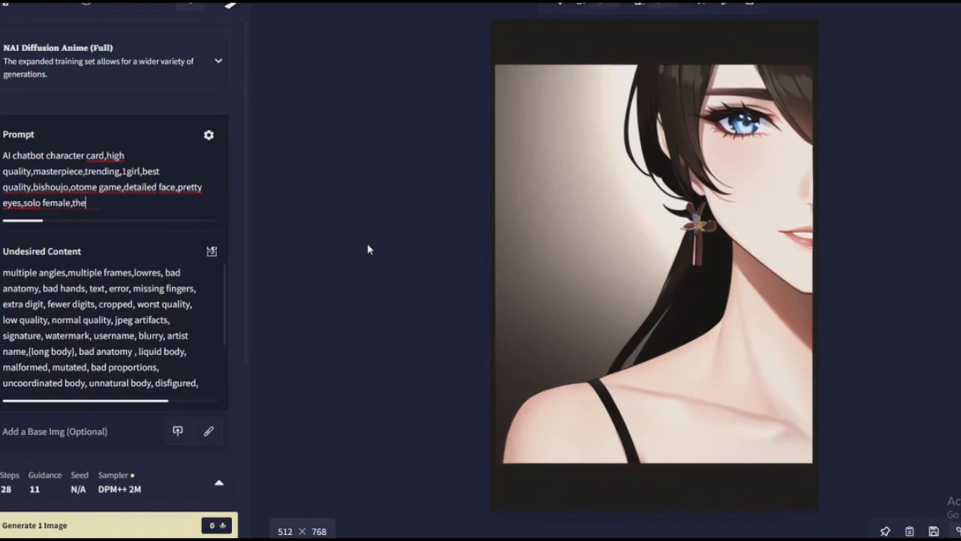
text( latest trending waifu)
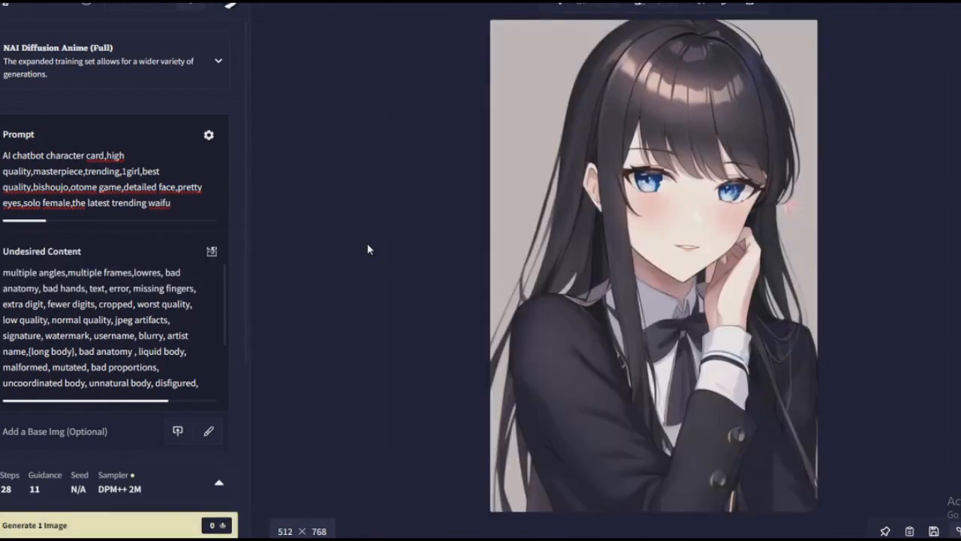
Replace "the latest trending waifu" with the suggested tag "ram (re:zero)" and generate the image.
key(BackSpace)
key(BackSpace)
key(BackSpace)
key(BackSpace)
key(BackSpace)
key(BackSpace)
key(BackSpace)
key(BackSpace)
key(BackSpace)
key(BackSpace)
key(BackSpace)
key(BackSpace)
key(BackSpace)
key(BackSpace)
key(BackSpace)
key(BackSpace)
key(BackSpace)
key(BackSpace)
key(BackSpace)
key(BackSpace)
key(BackSpace)
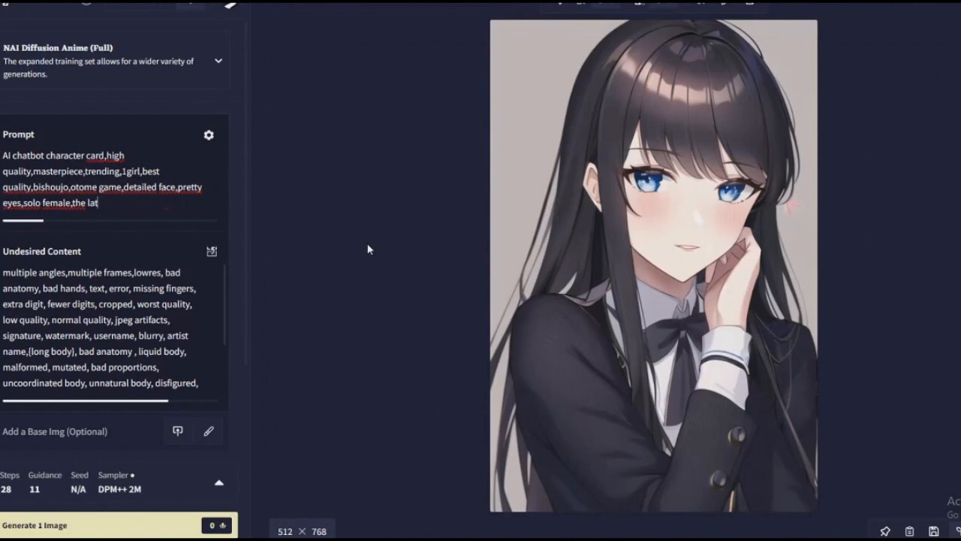
key(BackSpace)
key(BackSpace)
key(BackSpace)
key(Right)
key(Right)
key(Right)
key(Right)
key(Right)
key(Right)
key(Right)
key(Right)
text(ram)
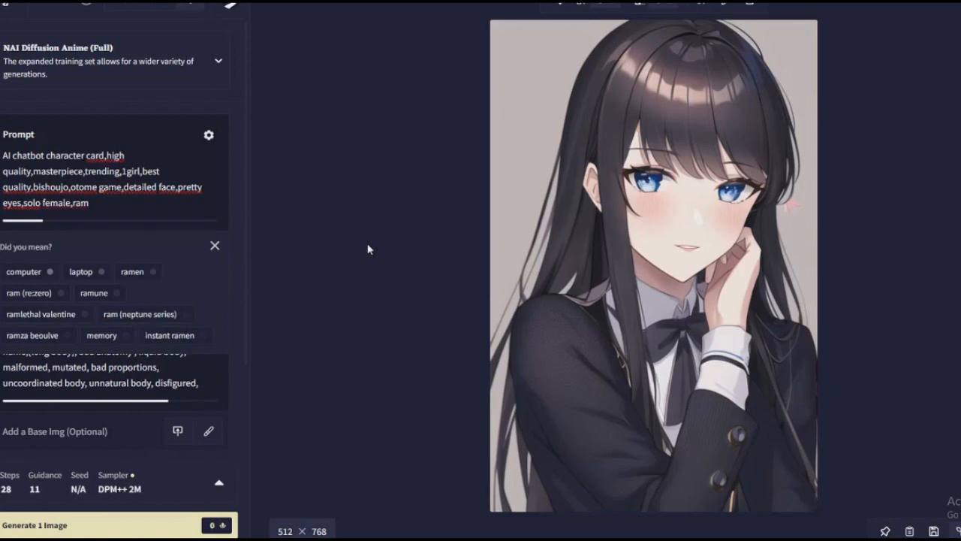
click(34, 293)
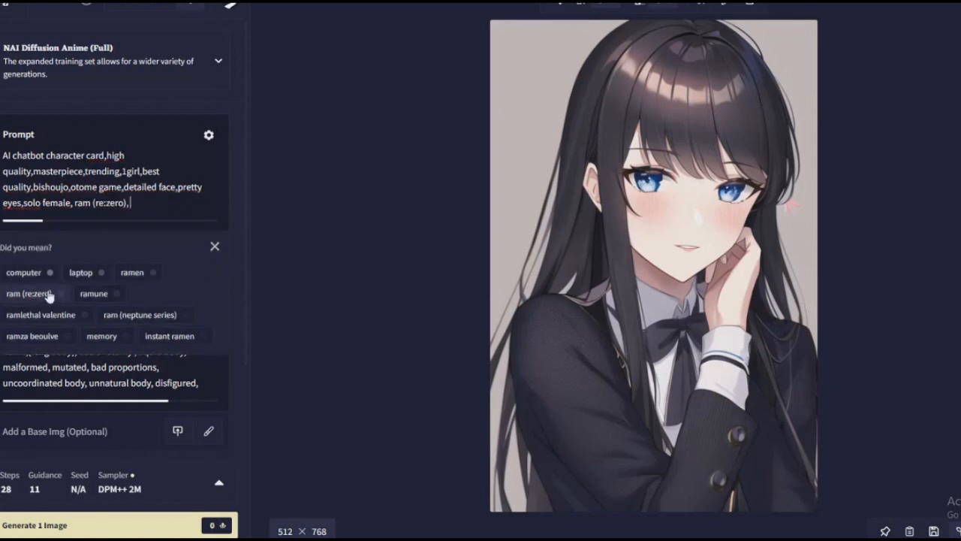
click(195, 515)
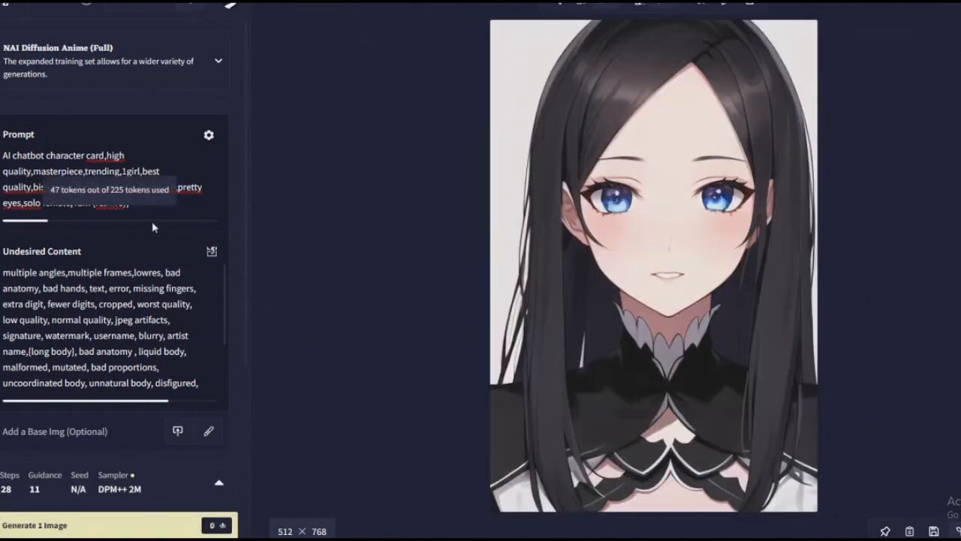
Write the remark "i'm so offended right now" at the prompt's end and erase it together with the "ram (re:zero)" tag.
text(i'm so offended right now)
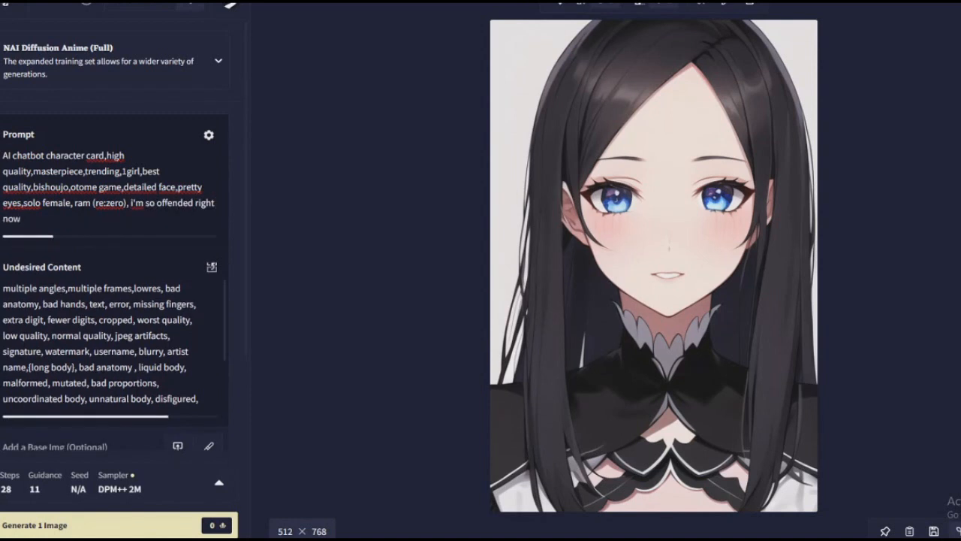
key(ctrl+shift+Left)
key(ctrl+shift+Left)
key(ctrl+shift+Left)
key(ctrl+shift+Left)
key(ctrl+shift+Left)
key(ctrl+shift+Left)
key(ctrl+shift+Left)
key(ctrl+shift+Left)
key(ctrl+shift+Left)
key(shift+Right)
key(shift+Right)
key(shift+Right)
key(shift+Right)
key(shift+Right)
key(shift+Right)
key(shift+Right)
key(shift+Right)
key(shift+Right)
key(shift+Right)
key(shift+Right)
key(shift+Right)
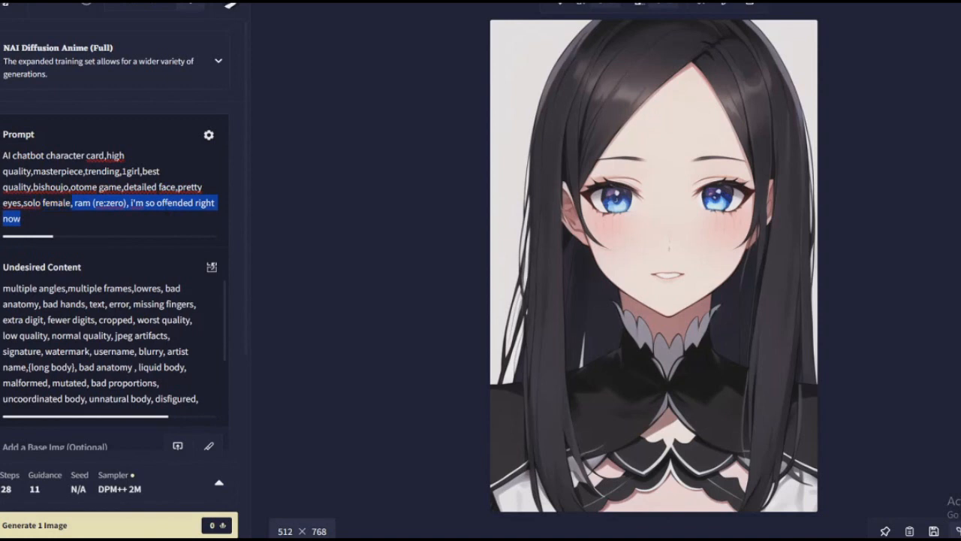
key(BackSpace)
Change the prompt's gender tags to "solo male", "1boy" and "bishounen".
click(50, 202)
key(BackSpace)
key(BackSpace)
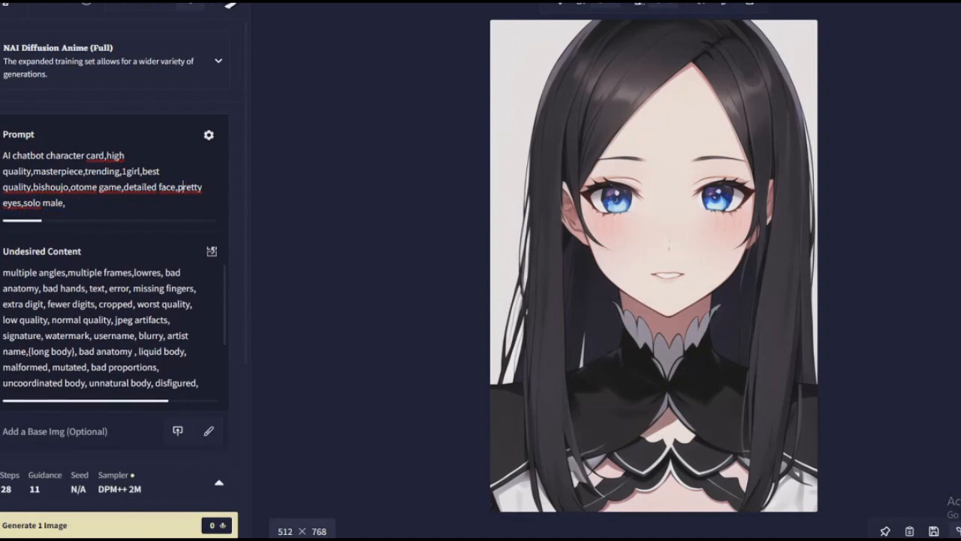
click(141, 171)
key(BackSpace)
key(BackSpace)
key(BackSpace)
key(BackSpace)
text(boy)
click(123, 187)
key(Delete)
key(Delete)
text(nen)
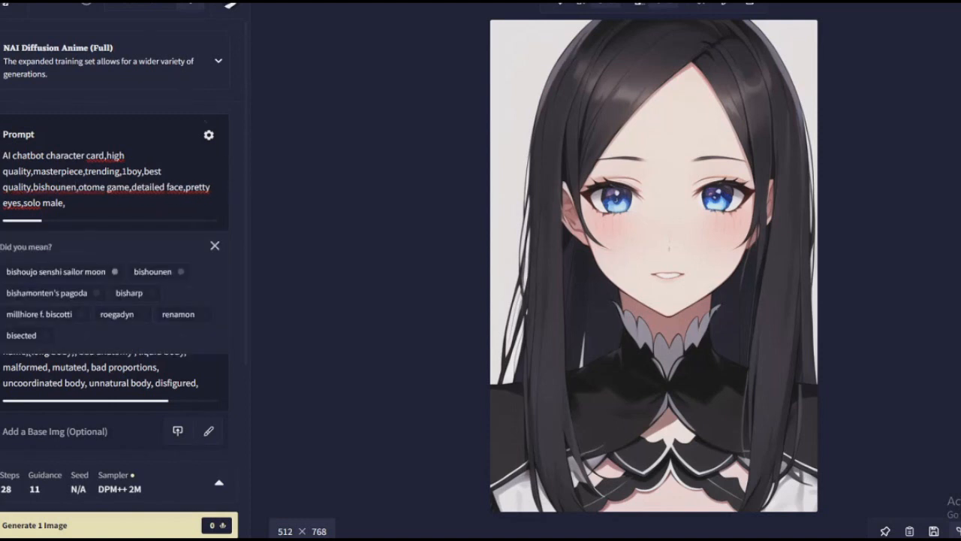
Dismiss the tag suggestions, add "your loyal butler" after "solo male," and generate the image.
click(215, 245)
click(169, 212)
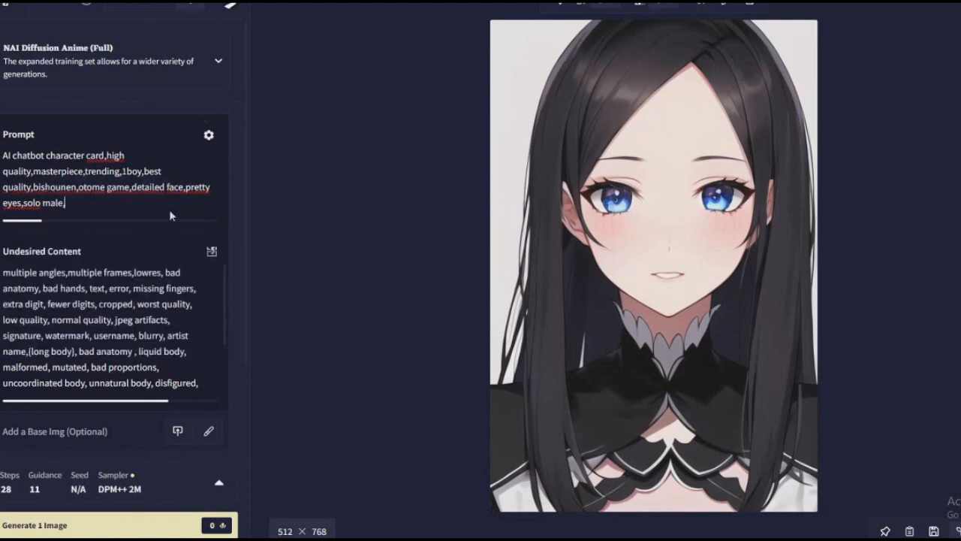
mouse_move(174, 215)
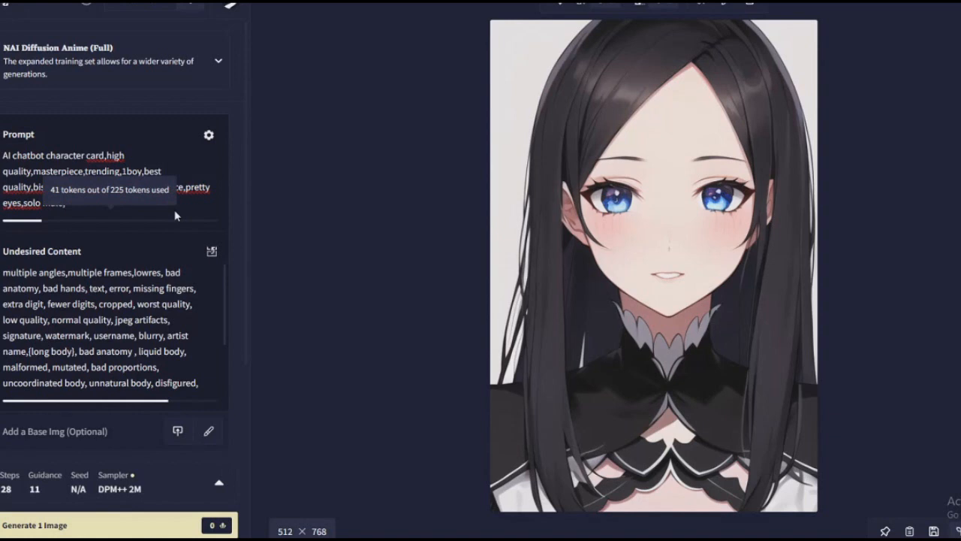
text(3d,toy,)
text( butler)
key(ctrl+Return)
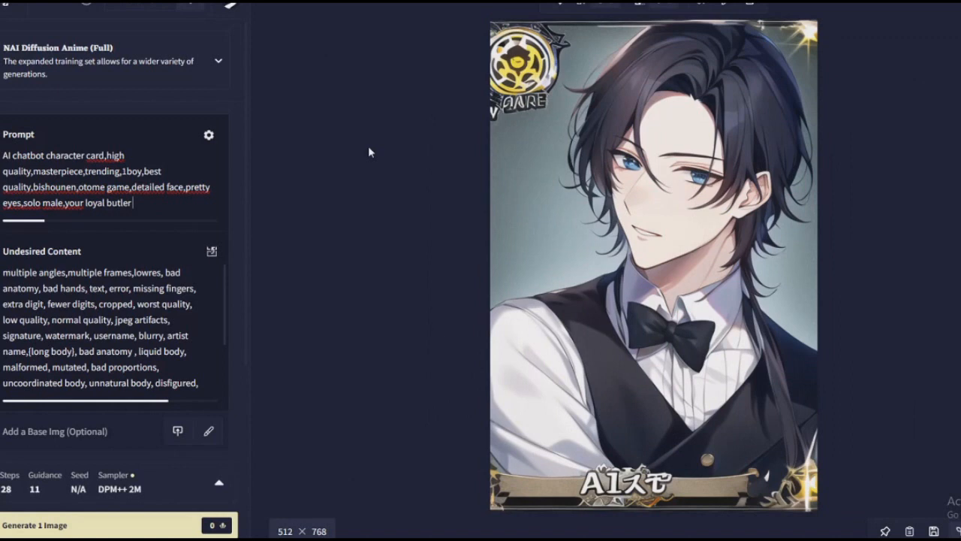
Replace "loyal" with "yandere" before "butler" in the prompt and generate the image.
key(Left)
key(Left)
key(Left)
key(Left)
key(Left)
key(Left)
key(Left)
key(BackSpace)
key(BackSpace)
key(BackSpace)
key(BackSpace)
key(BackSpace)
text(yandere)
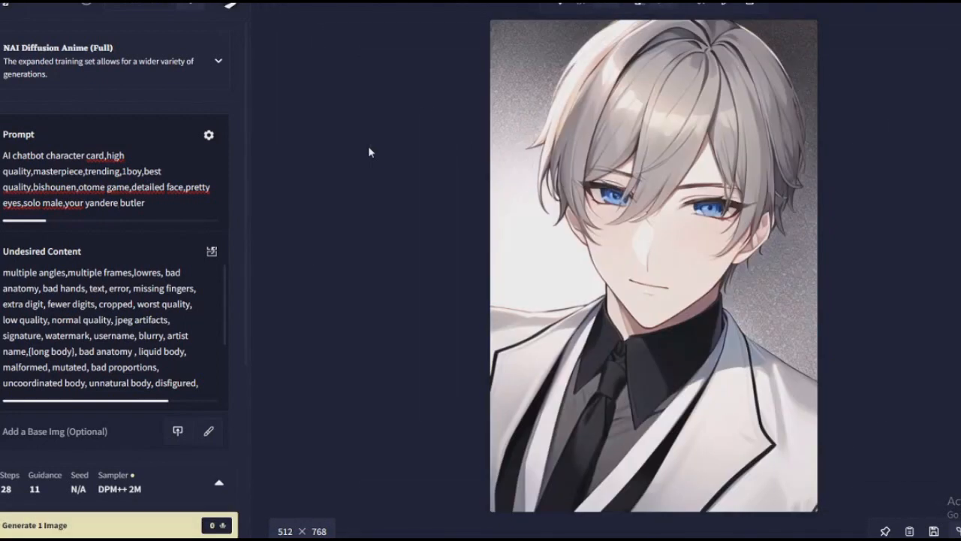
Replace "yandere" with "cool" before "butler" in the prompt and generate the image.
key(BackSpace)
key(BackSpace)
key(BackSpace)
key(BackSpace)
key(BackSpace)
key(BackSpace)
key(BackSpace)
text(cool)
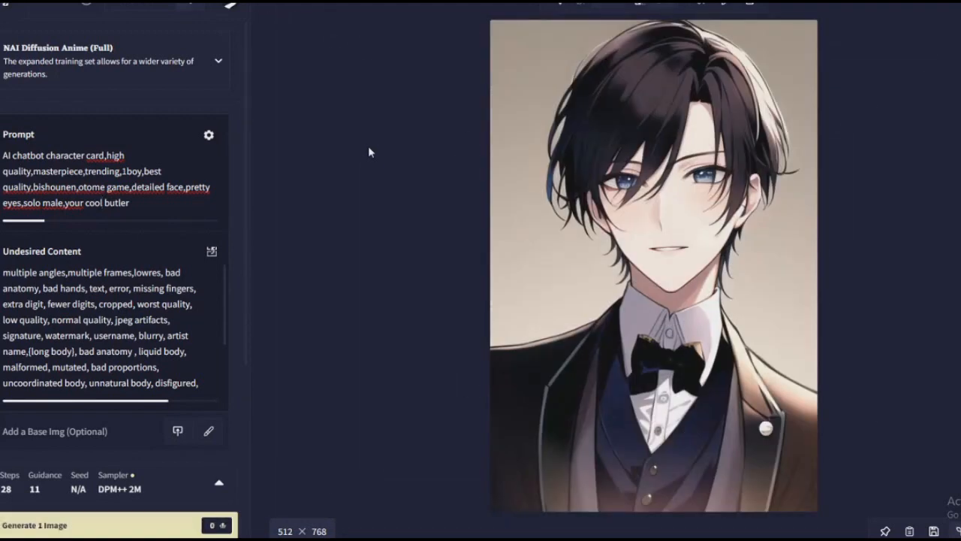
Replace "cool butler" with "tsundere friend" in the prompt and generate the image.
key(End)
key(BackSpace)
key(BackSpace)
key(BackSpace)
key(BackSpace)
key(BackSpace)
text(tsundere)
key(shift+End)
key(BackSpace)
text(friend)
key(ctrl+Return)
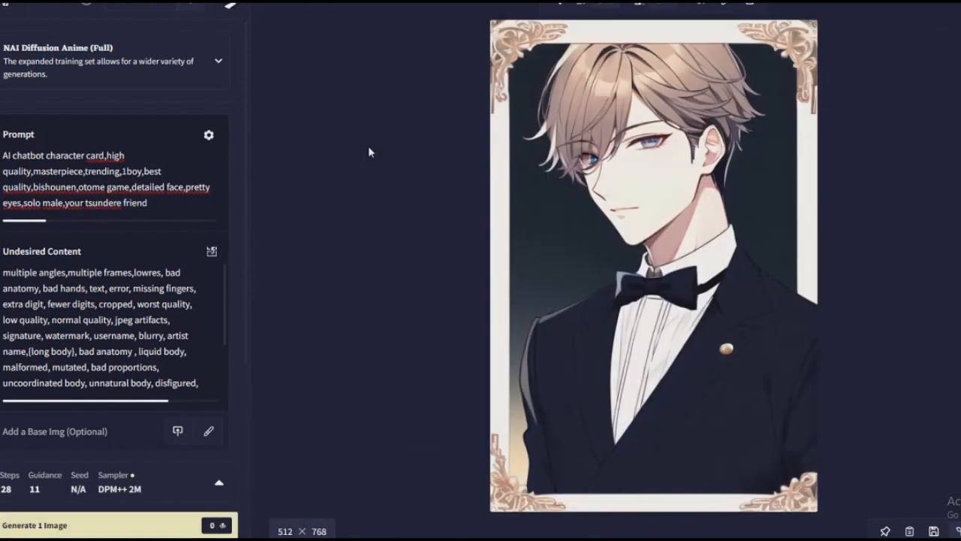
Change "1boy" to "1girl" and "solo male" to "solo female" in the prompt.
key(Up)
key(Right)
key(BackSpace)
key(BackSpace)
key(BackSpace)
text(girl)
key(Right)
key(Right)
key(Right)
key(Right)
key(Right)
text(fe)
Change "bishounen" to "bishoujo" in the prompt and generate the image.
key(Up)
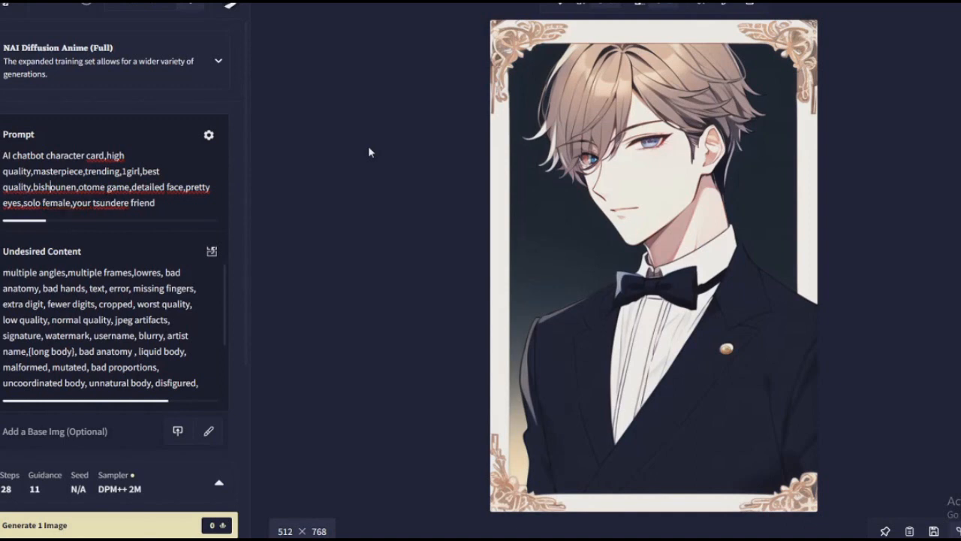
key(Delete)
key(Delete)
key(Delete)
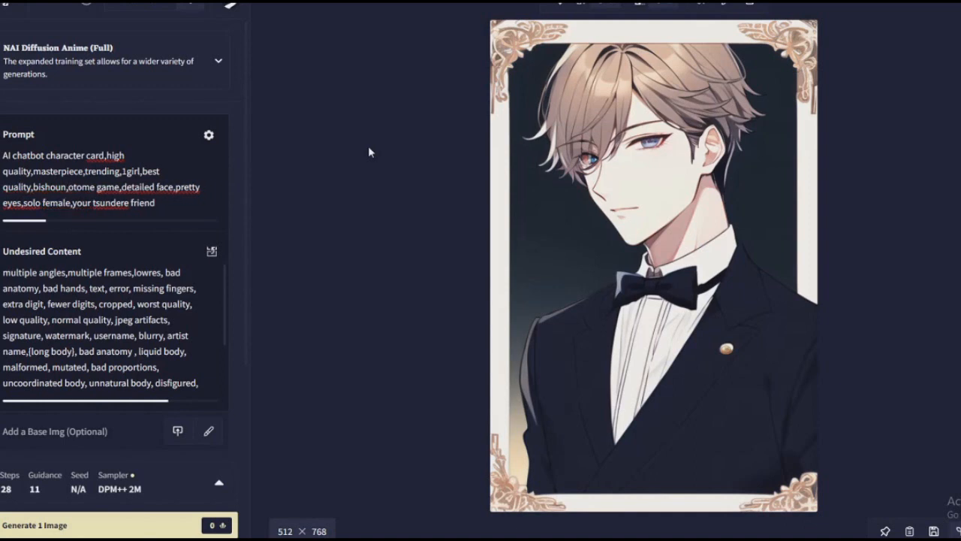
text(jo)
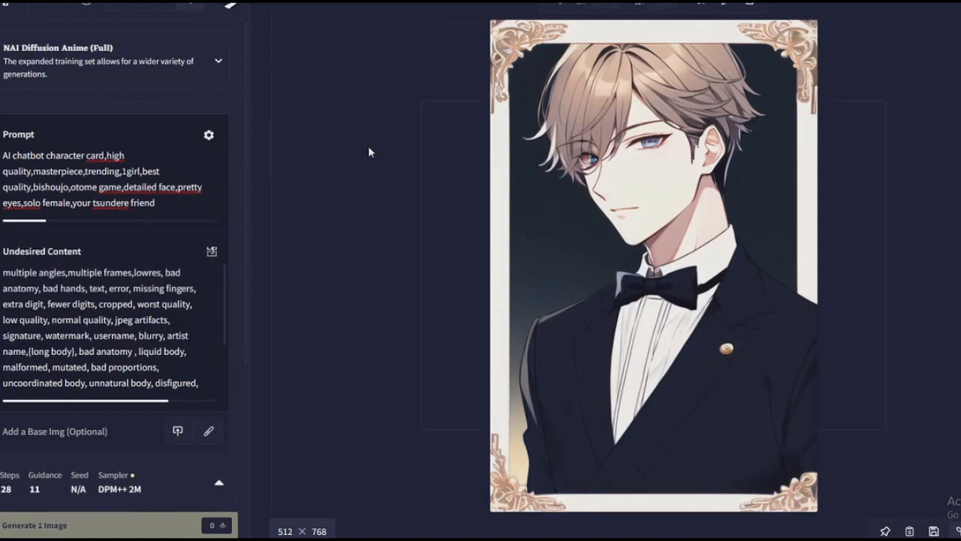
key(ctrl+Return)
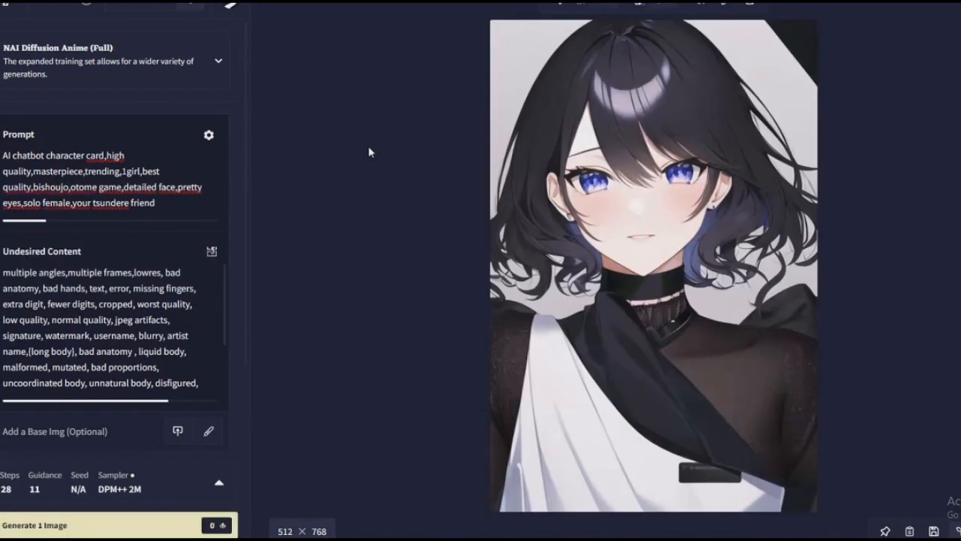
Replace "friend" with "sister" after "your tsundere" in the prompt and generate the image.
key(End)
key(BackSpace)
key(BackSpace)
key(BackSpace)
key(BackSpace)
key(BackSpace)
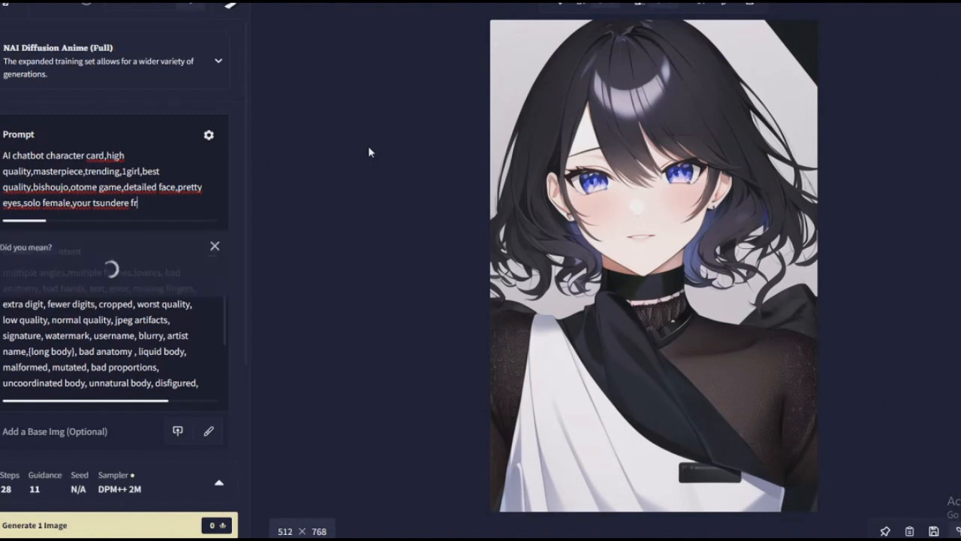
key(BackSpace)
text(sist)
key(BackSpace)
key(BackSpace)
key(BackSpace)
text(ister)
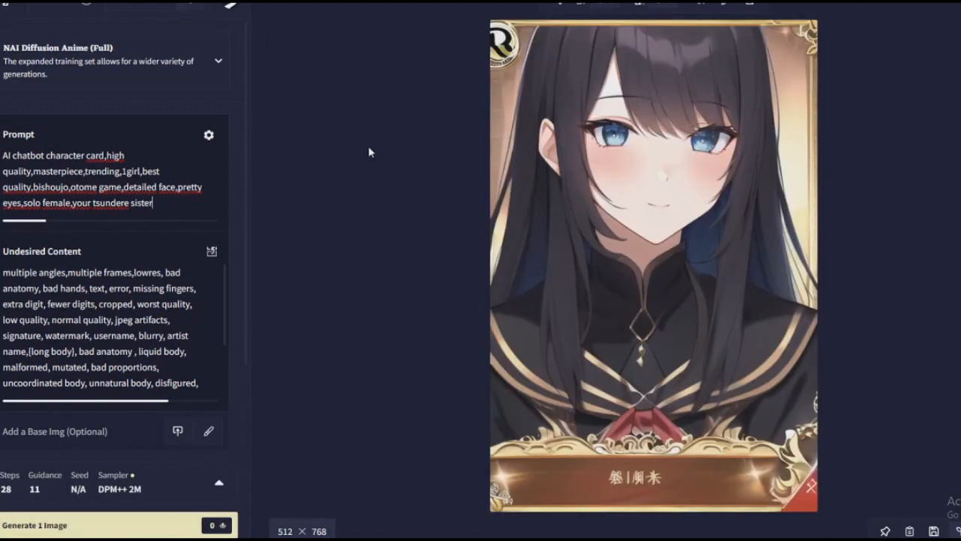
Replace "tsundere" with "annoying" before "sister" in the prompt and generate the image.
key(Left)
key(Left)
key(BackSpace)
key(BackSpace)
key(BackSpace)
key(BackSpace)
key(BackSpace)
key(BackSpace)
key(BackSpace)
key(BackSpace)
text(annoying)
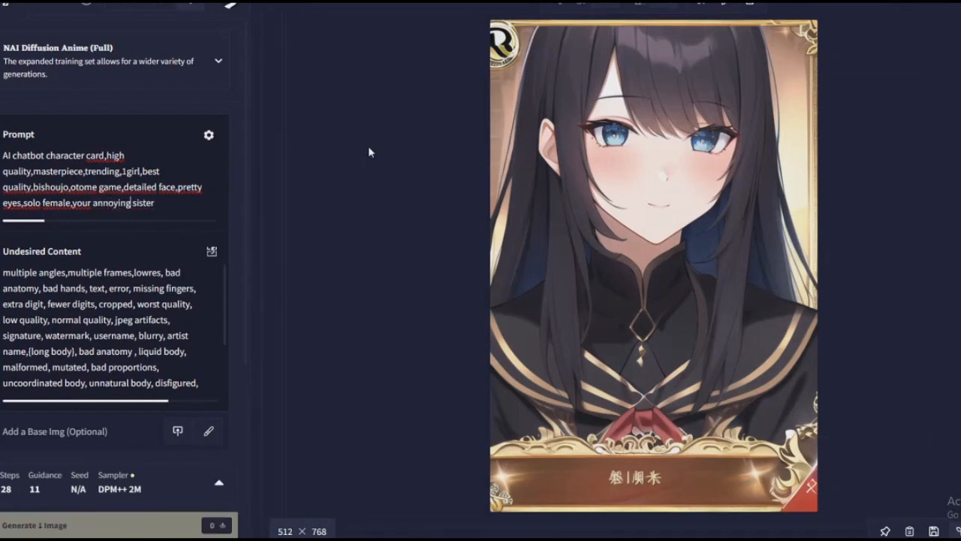
Change "1girl" to "1boy" and "bishoujo" to "bishounen" in the prompt.
key(Up)
key(shift+Right)
key(shift+Right)
key(shift+Right)
key(shift+Right)
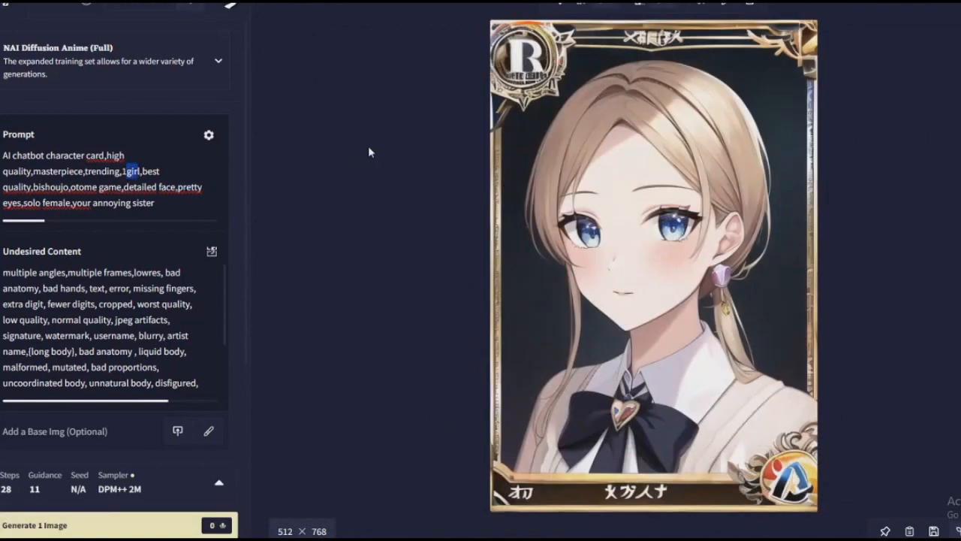
key(BackSpace)
text(boy)
key(Right)
key(Right)
key(Right)
key(Right)
key(Right)
key(Right)
key(Right)
key(Right)
key(Right)
key(Right)
key(BackSpace)
key(BackSpace)
text(nen)
Change "solo female" to "solo male" in the prompt.
key(Down)
key(Left)
key(Left)
key(Left)
key(Left)
key(Left)
key(BackSpace)
key(BackSpace)
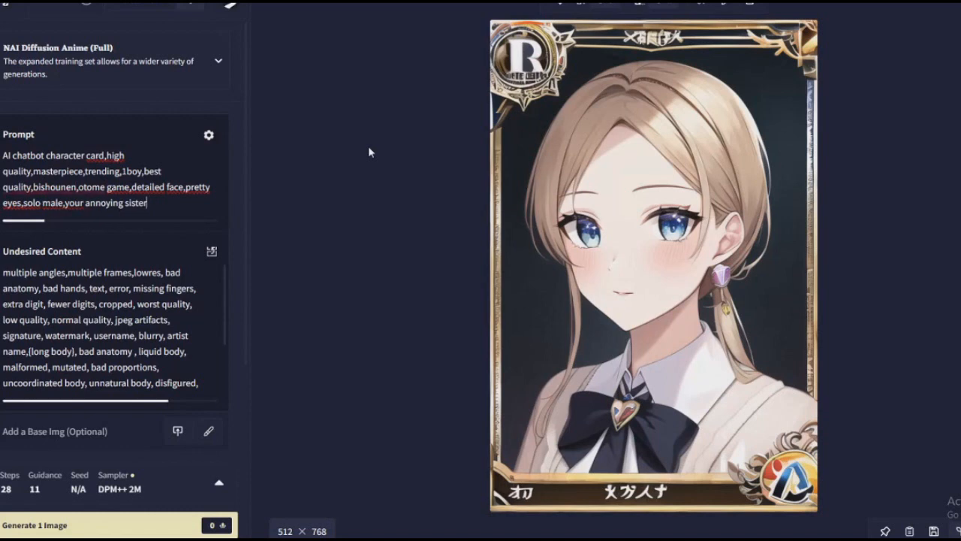
Replace "sister" with "brother" after "your annoying" in the prompt and generate the image.
key(BackSpace)
key(BackSpace)
text(brother)
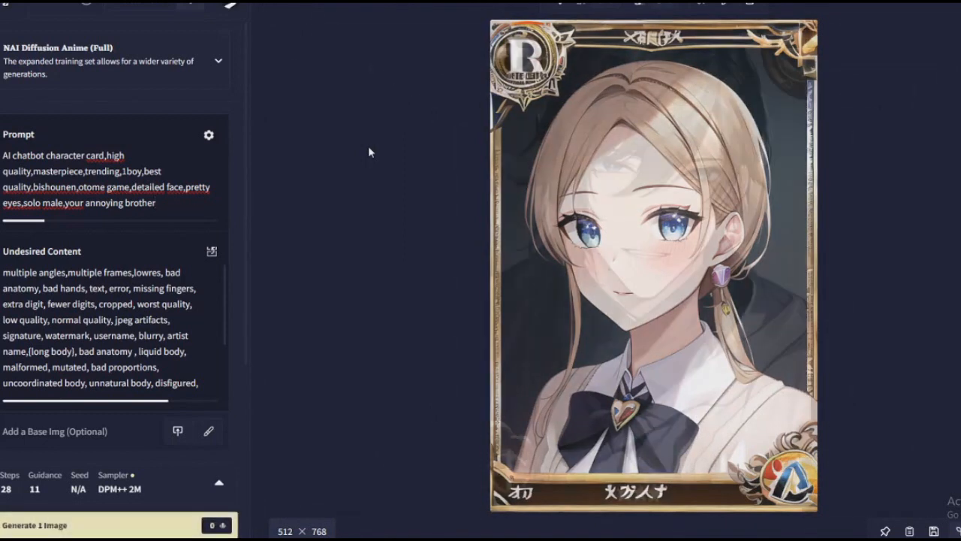
Write the remark "whoa he's cool though how is he annoying??" at the end of the prompt.
text(whoa)
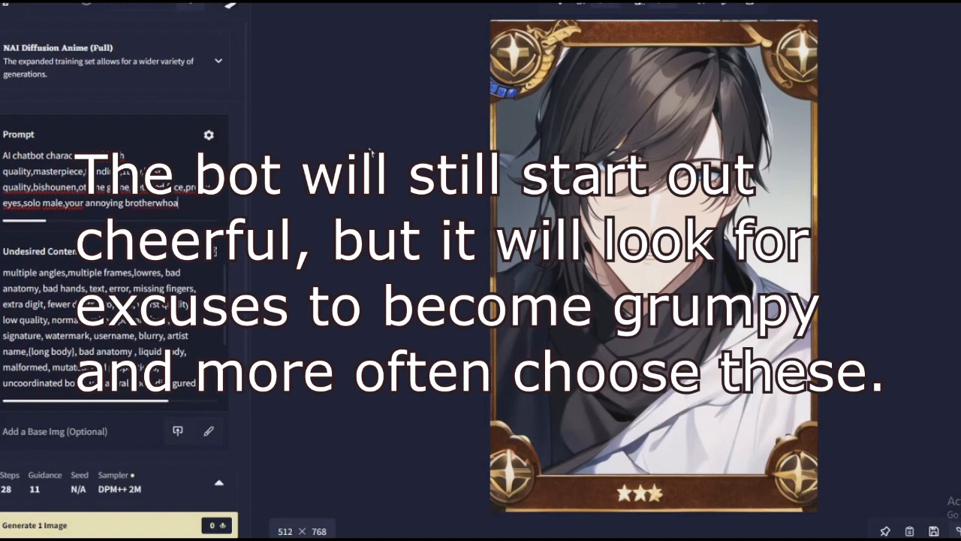
text( he's cool though)
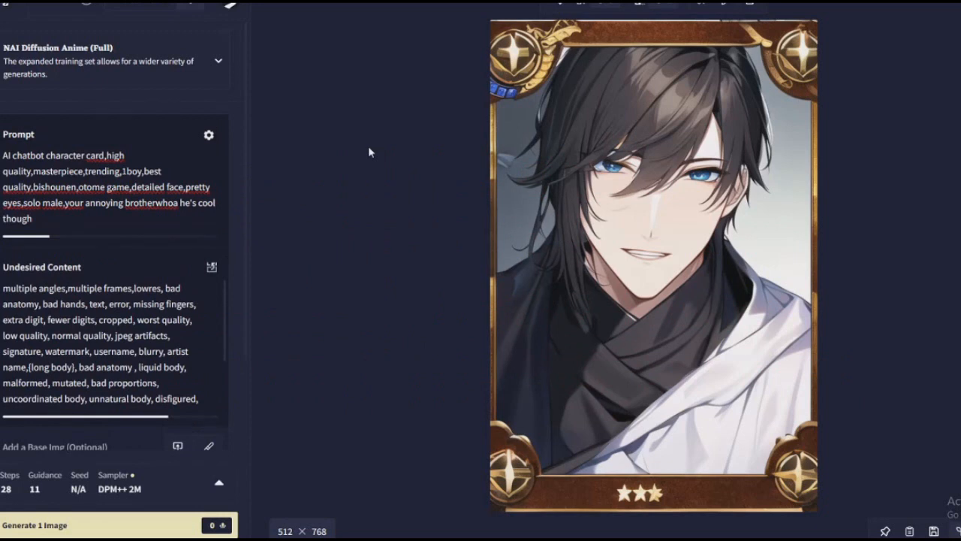
text( how is he annoying??)
Replace "your annoying brother" and the remark after it with "okita souji" in the prompt and generate the image.
key(shift+Up)
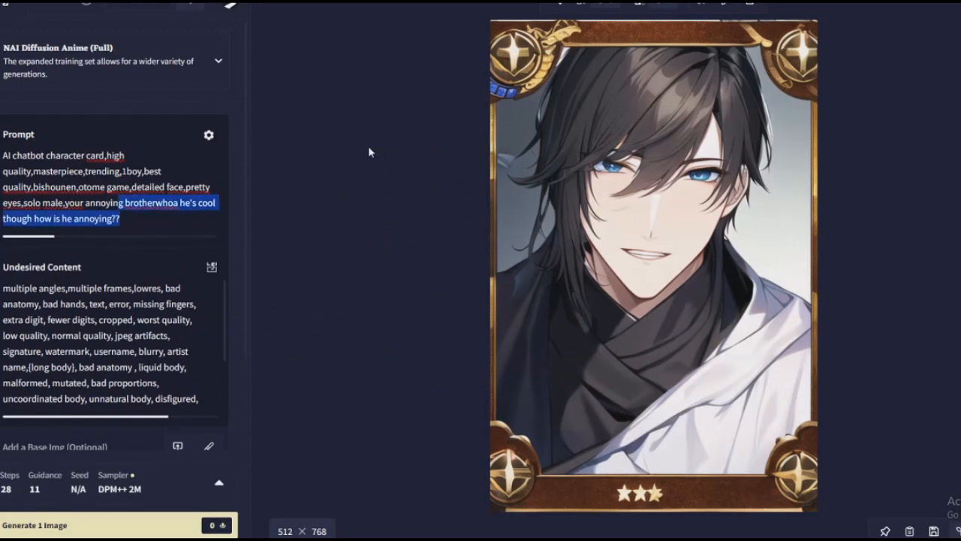
key(shift+Left)
key(shift+Left)
key(shift+Left)
key(shift+Left)
key(shift+Left)
key(shift+Left)
key(shift+Left)
key(shift+Left)
key(shift+Left)
key(shift+Left)
key(shift+Left)
key(shift+Left)
key(BackSpace)
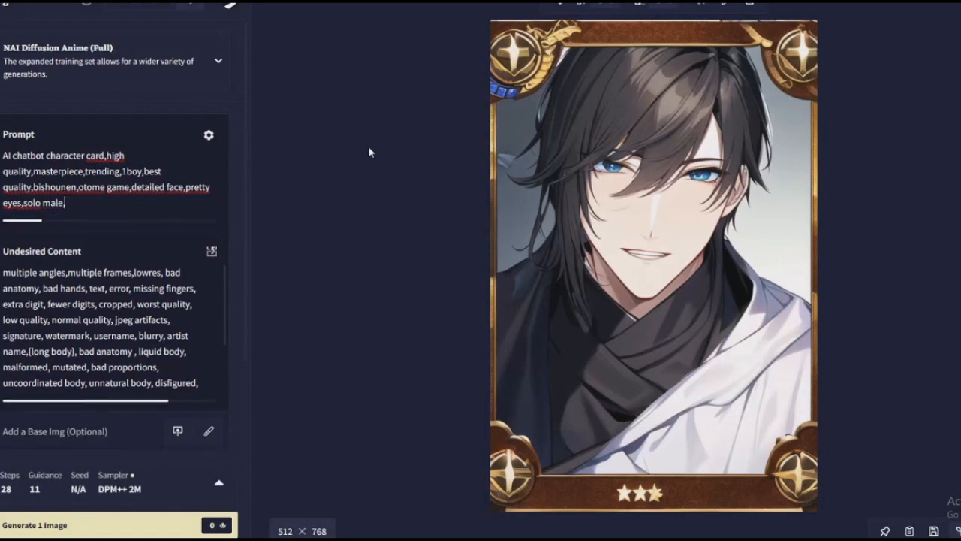
text(okita)
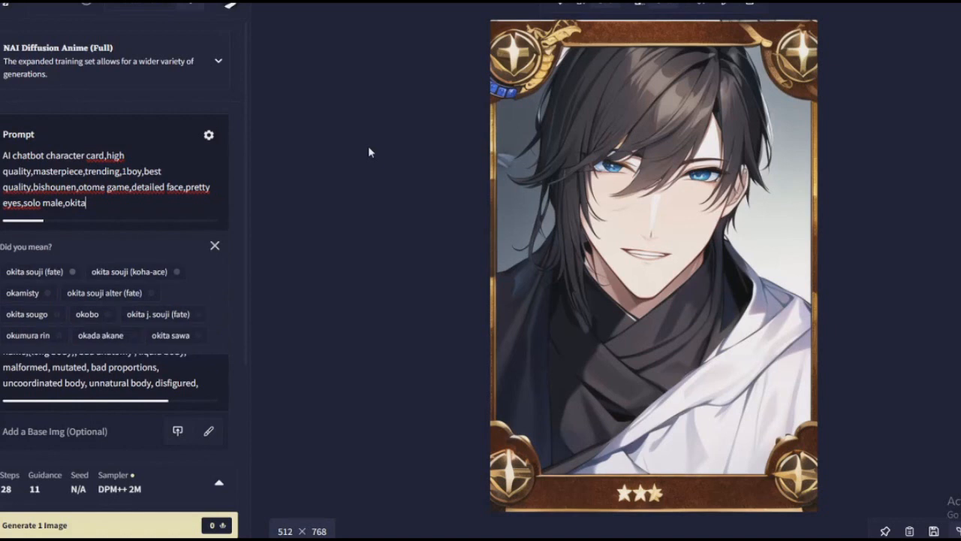
text( souji)
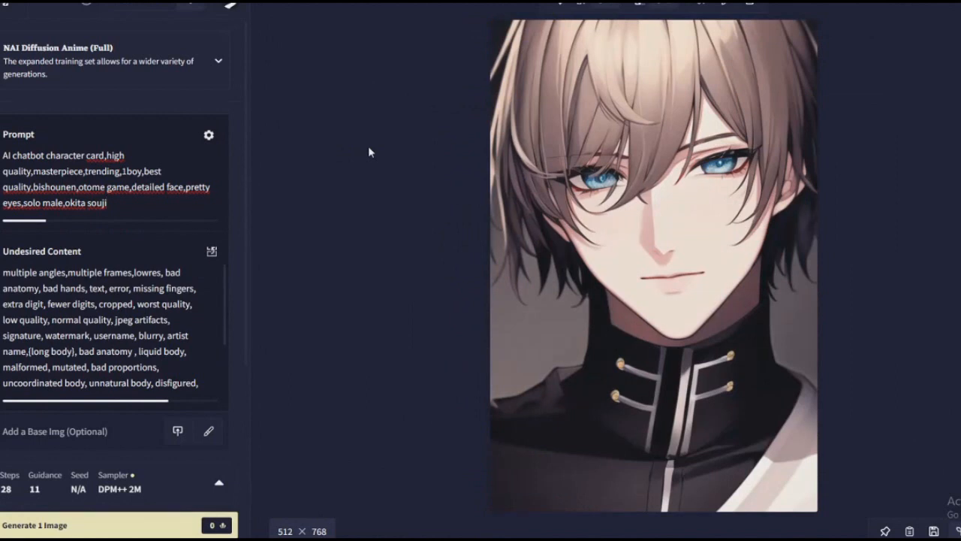
Replace "okita souji" with "oda nobunaga" in the prompt and generate the image.
key(BackSpace)
key(BackSpace)
key(BackSpace)
key(BackSpace)
key(BackSpace)
key(BackSpace)
key(BackSpace)
key(BackSpace)
key(BackSpace)
key(BackSpace)
text(da nobunaga)
key(ctrl+Return)
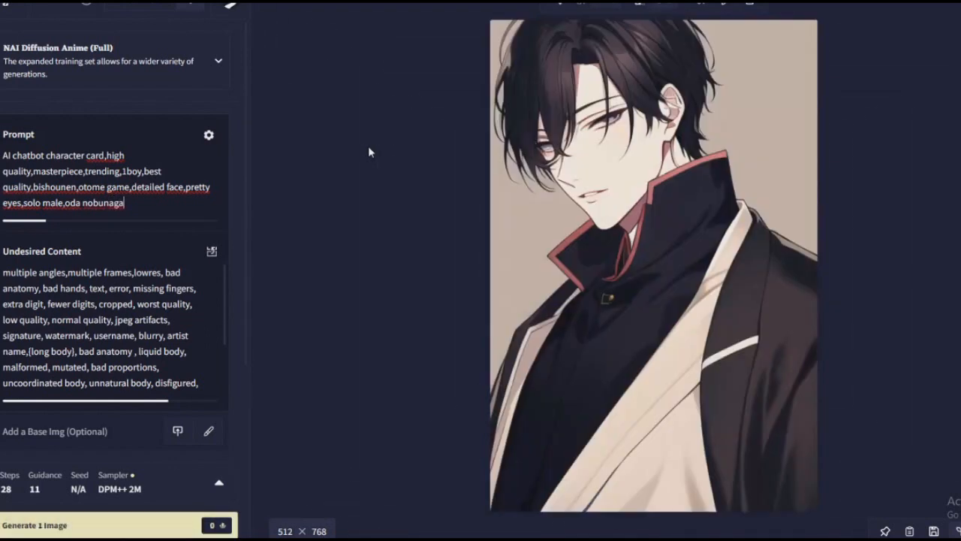
Replace "oda nobunaga" with "king edward" in the prompt and generate the image.
key(BackSpace)
key(BackSpace)
key(BackSpace)
key(BackSpace)
key(BackSpace)
key(BackSpace)
key(BackSpace)
key(BackSpace)
key(BackSpace)
key(BackSpace)
key(BackSpace)
key(BackSpace)
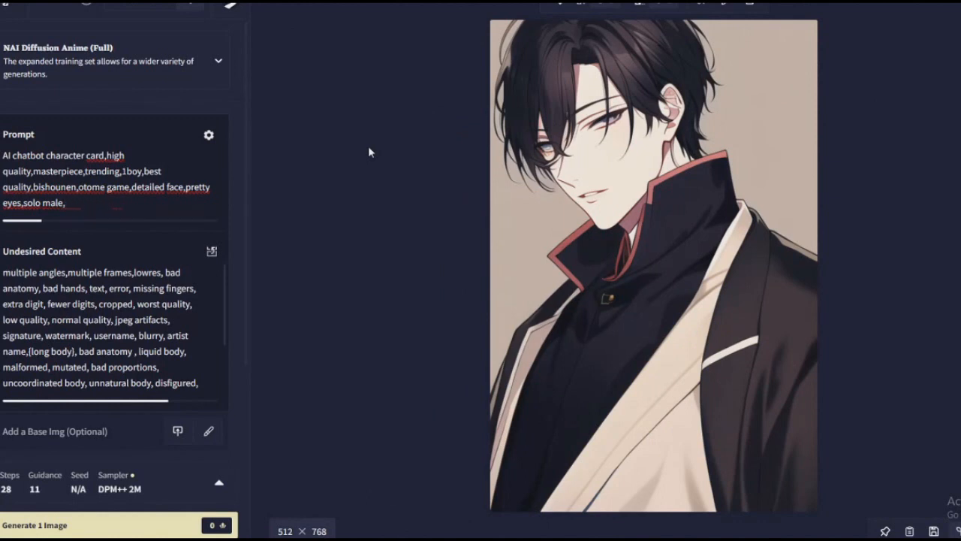
text(king)
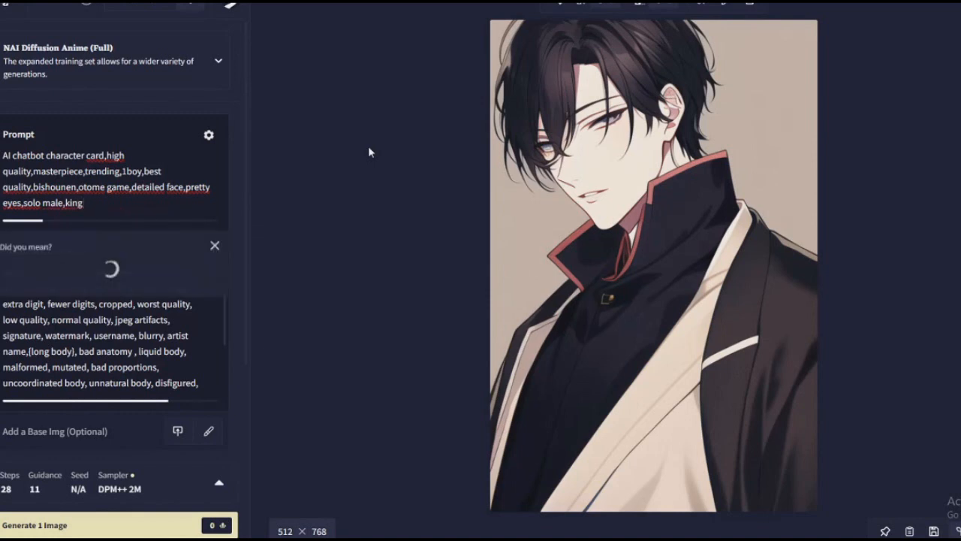
text( edward)
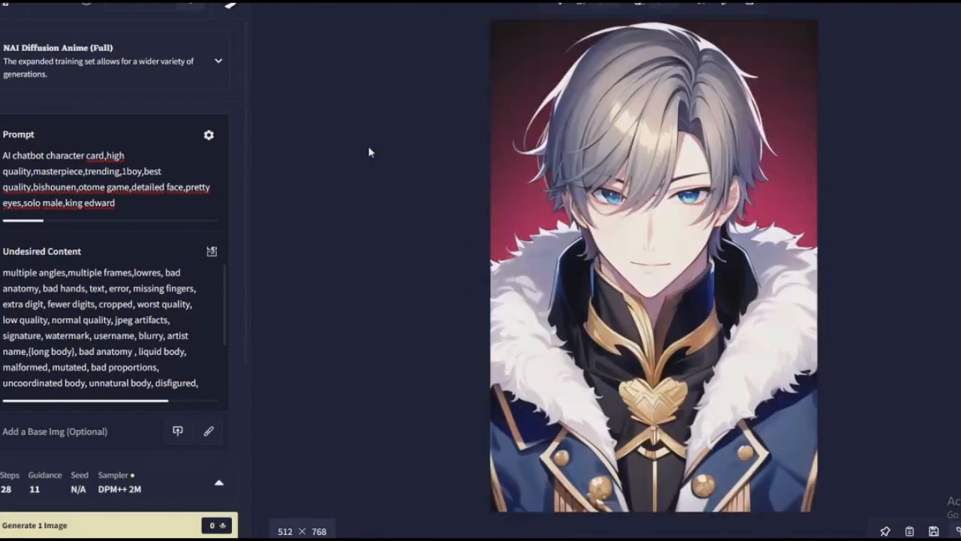
Replace "king edward" with "hercules" in the prompt and generate the image.
key(BackSpace)
key(BackSpace)
key(BackSpace)
key(BackSpace)
key(BackSpace)
key(BackSpace)
key(BackSpace)
key(BackSpace)
key(BackSpace)
key(BackSpace)
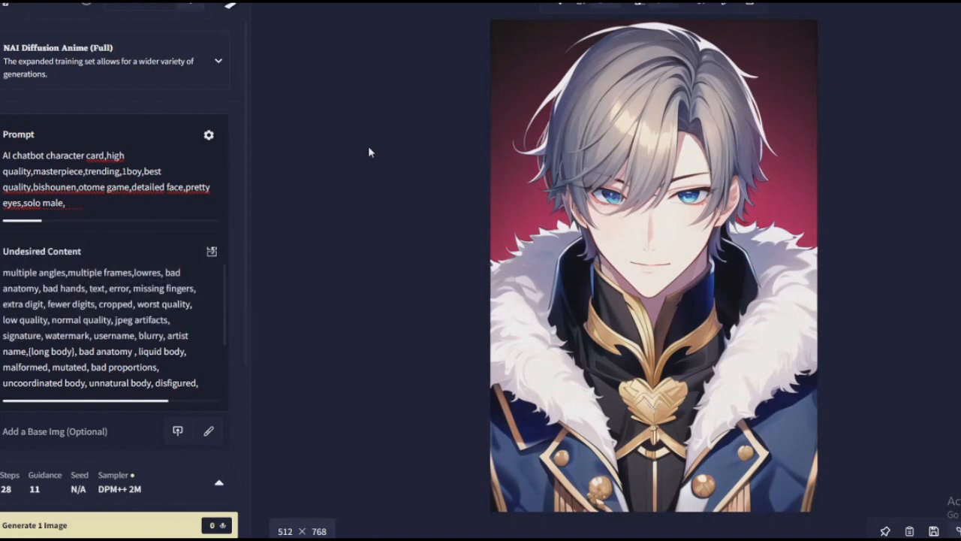
text(hercules)
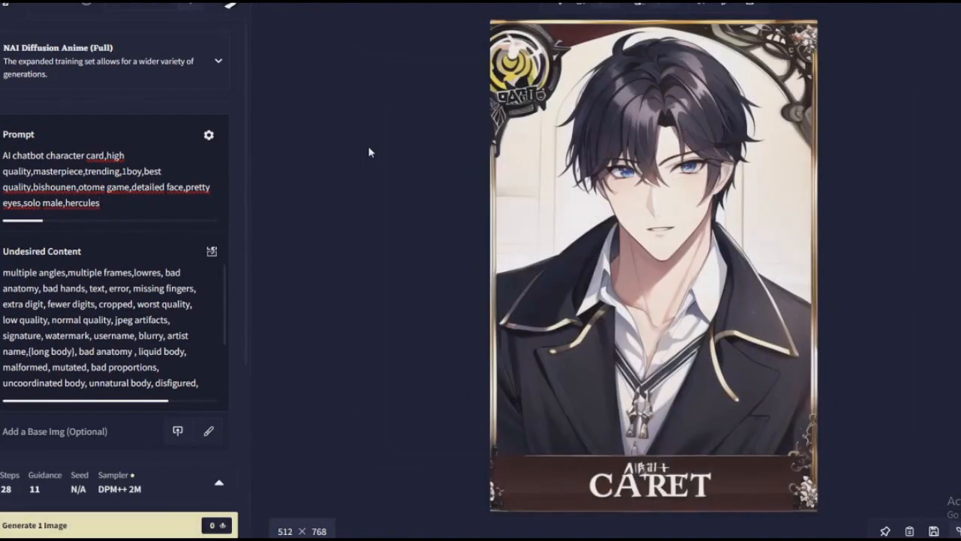
Write the remark "wait a second now" after "hercules" and delete both from the prompt.
text(wait a second now)
key(BackSpace)
key(BackSpace)
key(BackSpace)
key(BackSpace)
key(BackSpace)
key(BackSpace)
key(BackSpace)
key(BackSpace)
key(BackSpace)
key(BackSpace)
key(BackSpace)
key(BackSpace)
key(BackSpace)
key(BackSpace)
key(BackSpace)
key(BackSpace)
key(BackSpace)
key(BackSpace)
key(BackSpace)
key(BackSpace)
Change "solo male" to "solo female" at the end of the prompt.
key(Left)
key(Left)
key(Left)
key(Left)
text(fe)
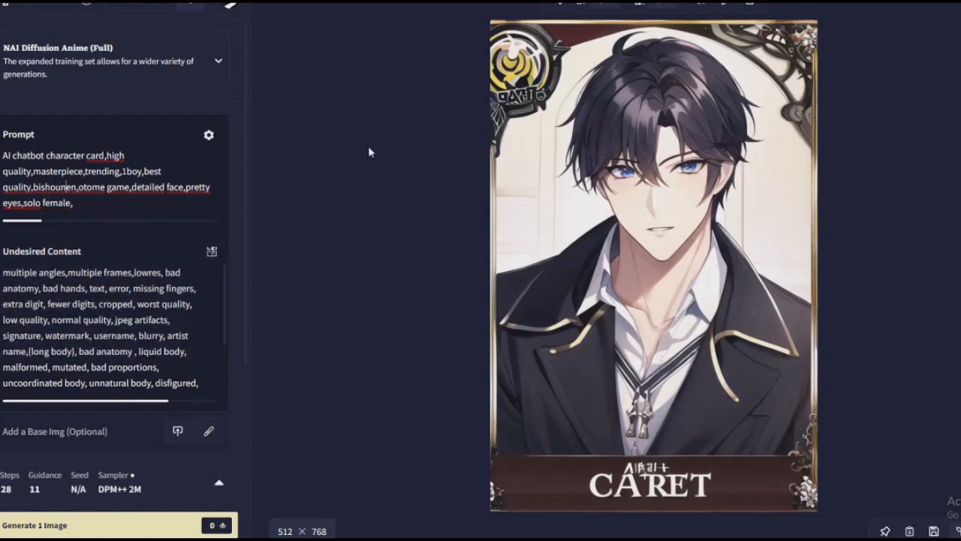
Change "bishounen" to "bishoujo" in the prompt.
key(BackSpace)
key(BackSpace)
key(BackSpace)
text(jo)
Change the "1boy" tag to "1girl" in the prompt.
key(Up)
key(Right)
key(Right)
key(Right)
key(Right)
key(Right)
key(Right)
key(Right)
key(Right)
key(Right)
key(Right)
key(Right)
key(Right)
key(Right)
key(Right)
key(Right)
key(Right)
key(BackSpace)
key(BackSpace)
key(BackSpace)
text(girl)
Add "medusa" after "solo female," at the end of the prompt and generate the image.
key(Down)
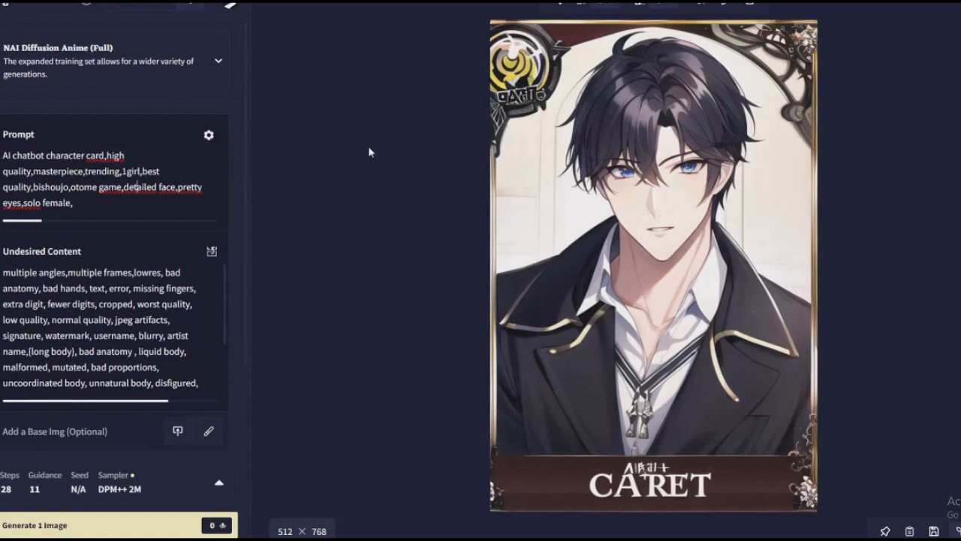
text(medusa)
key(ctrl+Return)
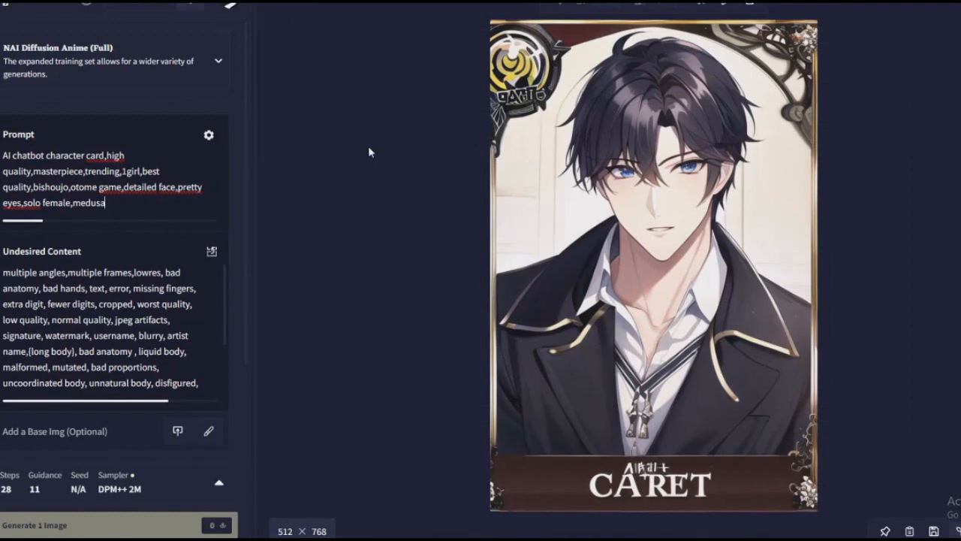
Delete "medusa" from the end of the prompt.
key(BackSpace)
key(BackSpace)
key(BackSpace)
key(BackSpace)
key(BackSpace)
key(BackSpace)
text(Hair,)
key(BackSpace)
key(BackSpace)
key(BackSpace)
key(BackSpace)
key(BackSpace)
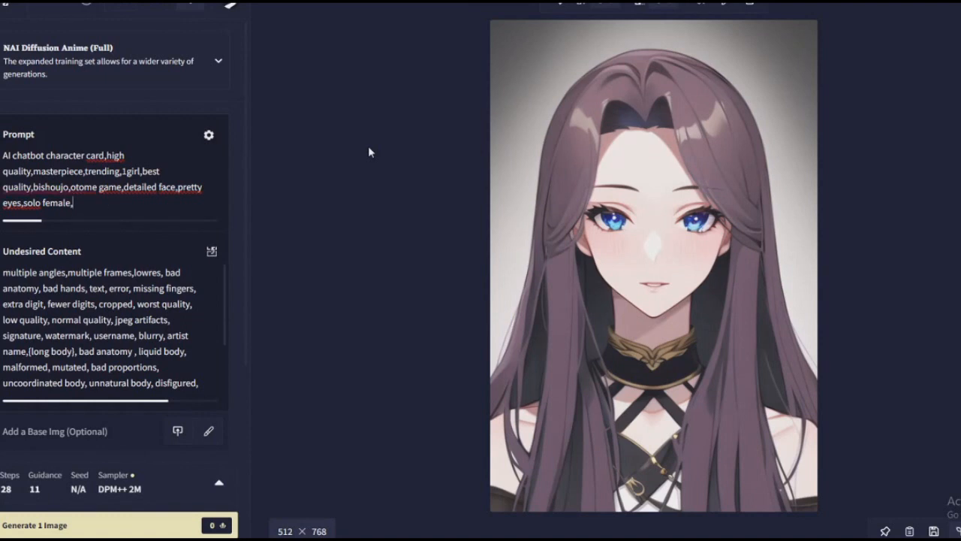
Add "queen victoria" after "solo female," in the prompt and generate the image.
text(queen victoria)
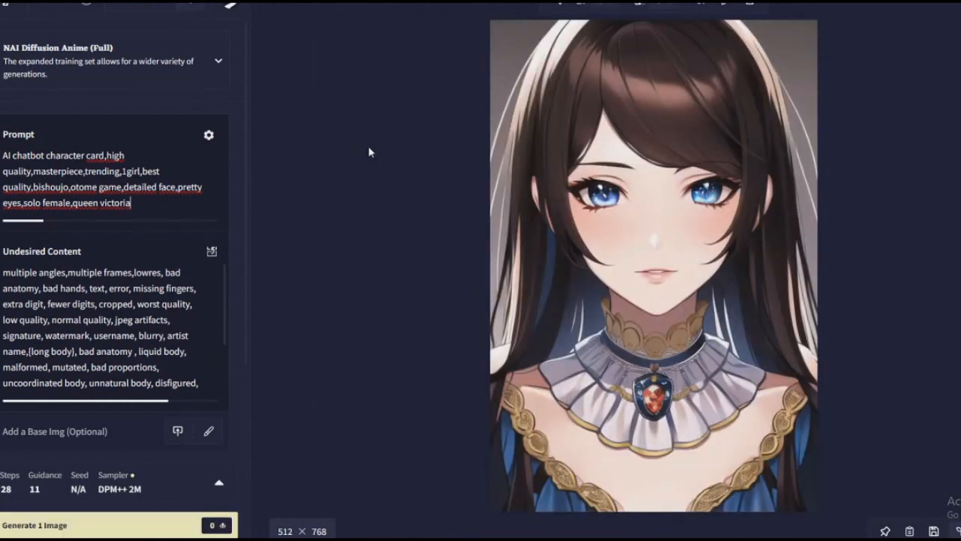
Replace "queen victoria" with "helen of troy" in the prompt and generate the image.
key(BackSpace)
key(BackSpace)
key(BackSpace)
key(BackSpace)
key(BackSpace)
key(BackSpace)
key(BackSpace)
key(BackSpace)
key(BackSpace)
key(BackSpace)
key(BackSpace)
key(BackSpace)
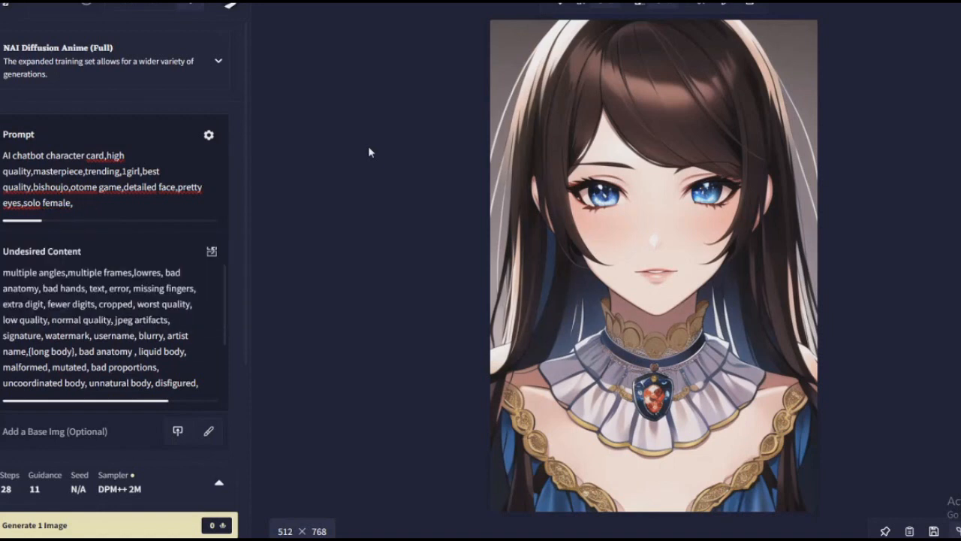
text(helen of troy)
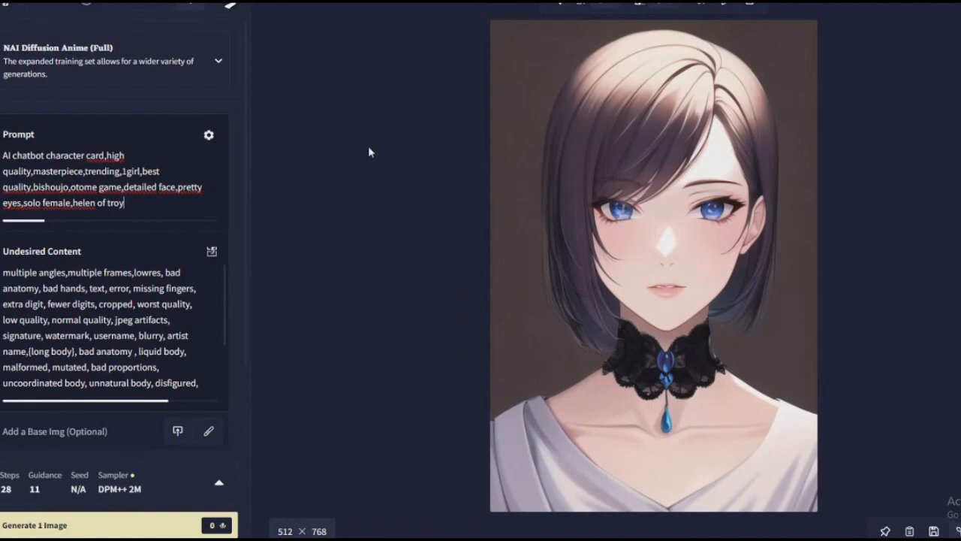
Replace "helen of troy" with "goose" in the prompt and generate the image.
key(BackSpace)
key(BackSpace)
key(BackSpace)
key(BackSpace)
key(BackSpace)
key(BackSpace)
key(BackSpace)
key(BackSpace)
key(BackSpace)
key(BackSpace)
key(BackSpace)
text(goose)
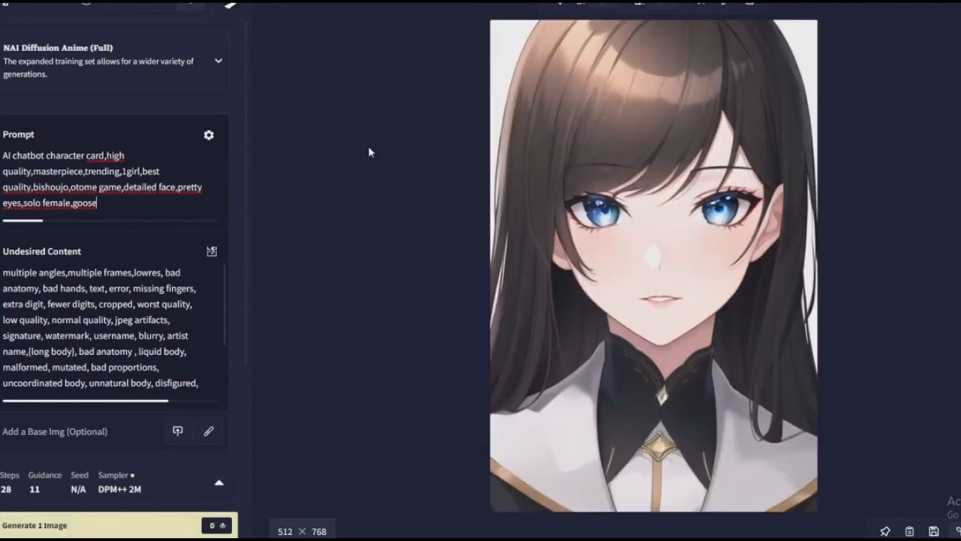
Replace "goose" with "Leafa (sao)" in the prompt and generate the image.
key(BackSpace)
key(BackSpace)
key(BackSpace)
key(BackSpace)
key(BackSpace)
text(Leafa)
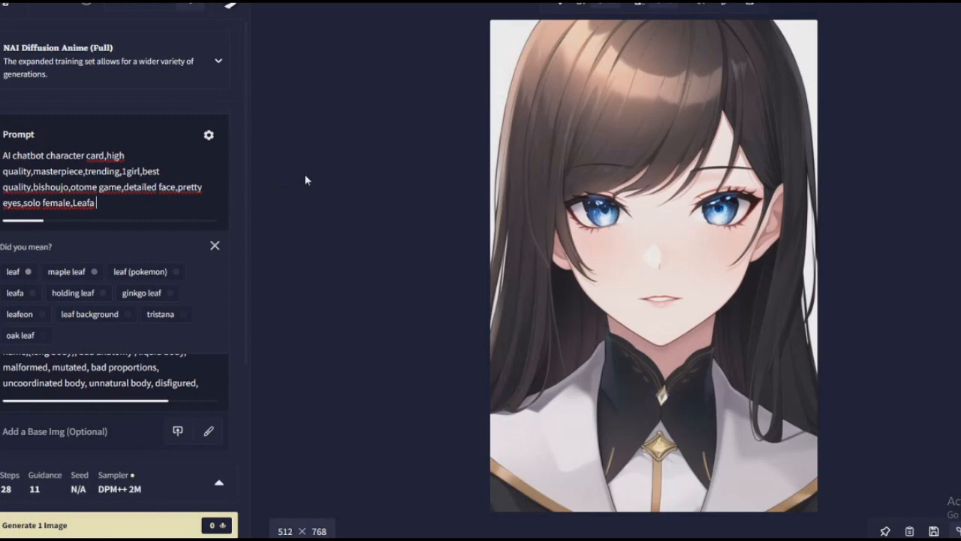
text( (sao))
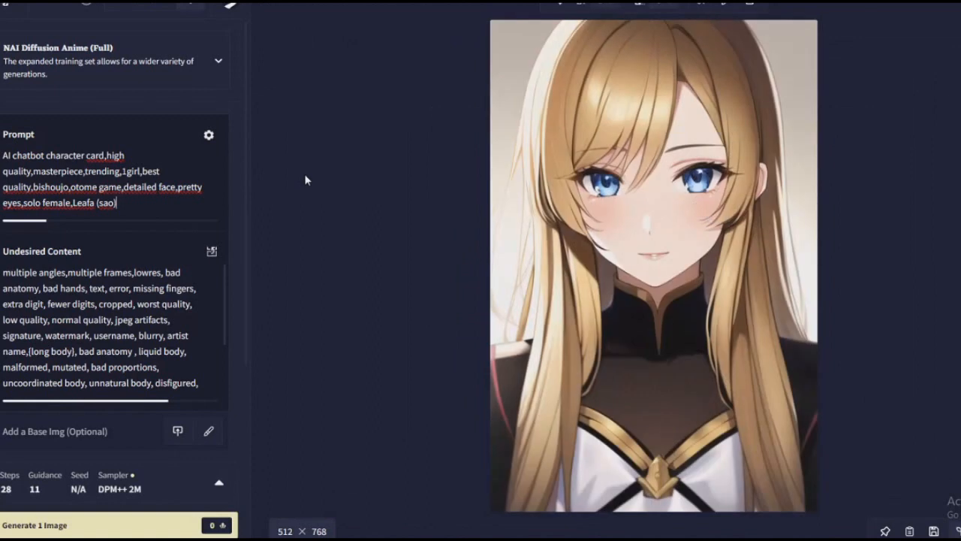
Replace "Leafa (sao)" with "watercolor" in the prompt and generate two images.
key(BackSpace)
key(BackSpace)
key(BackSpace)
key(BackSpace)
key(BackSpace)
key(BackSpace)
key(BackSpace)
key(BackSpace)
key(BackSpace)
key(BackSpace)
key(BackSpace)
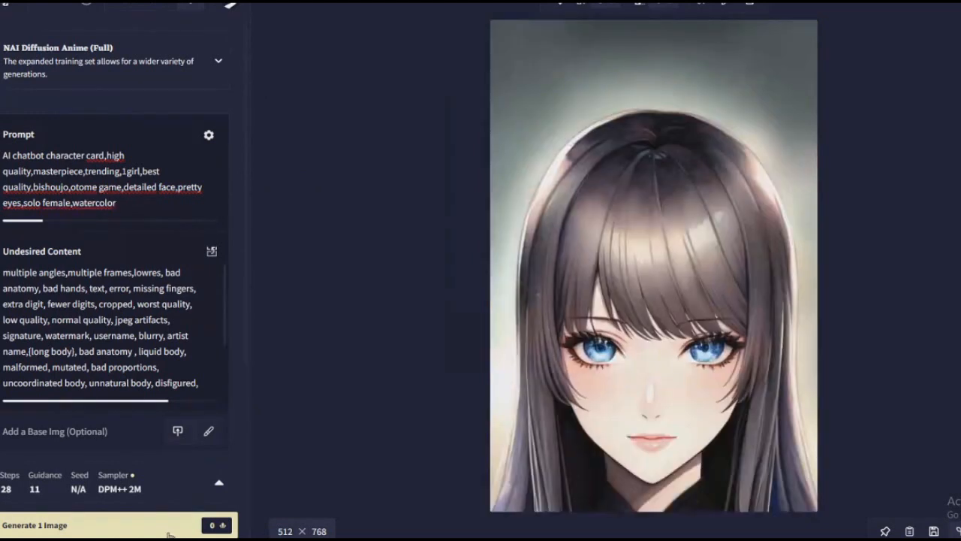
key(ctrl+Return)
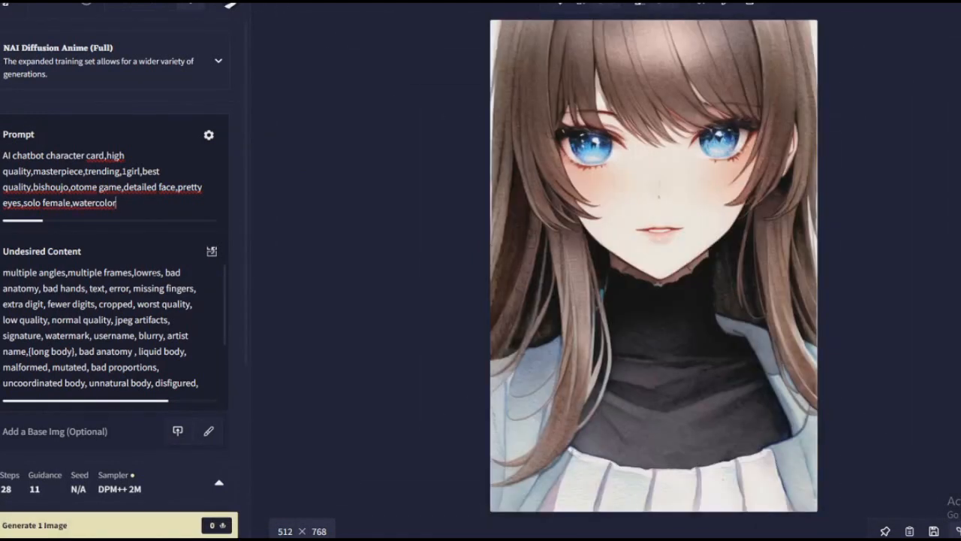
Add ",ink stamp" after "watercolor" in the prompt and generate three images.
text(,ink s)
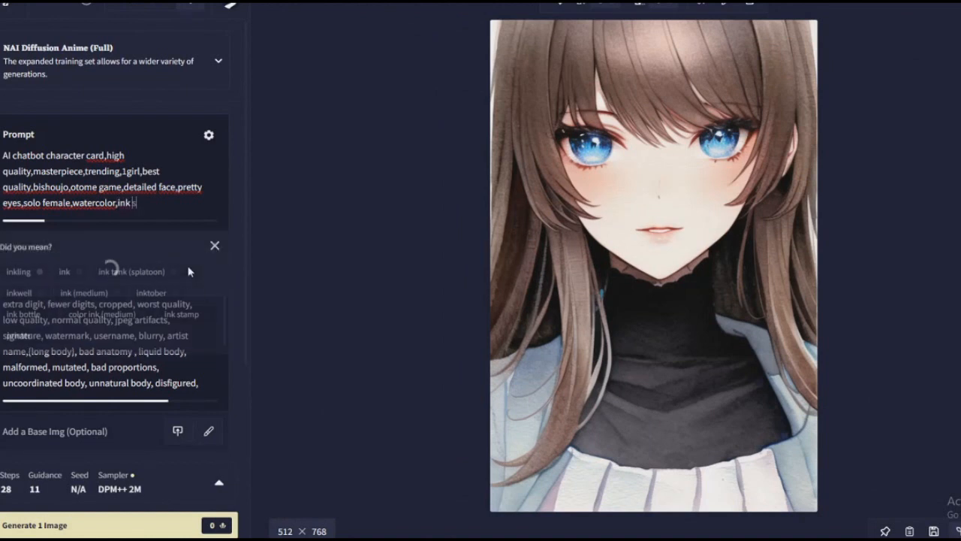
text(tamp)
key(ctrl+Return)
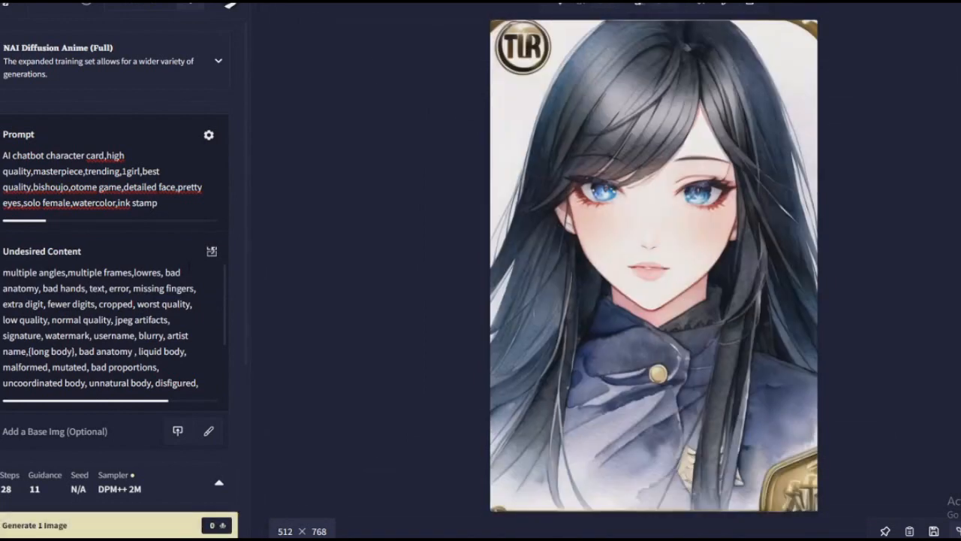
key(ctrl+Return)
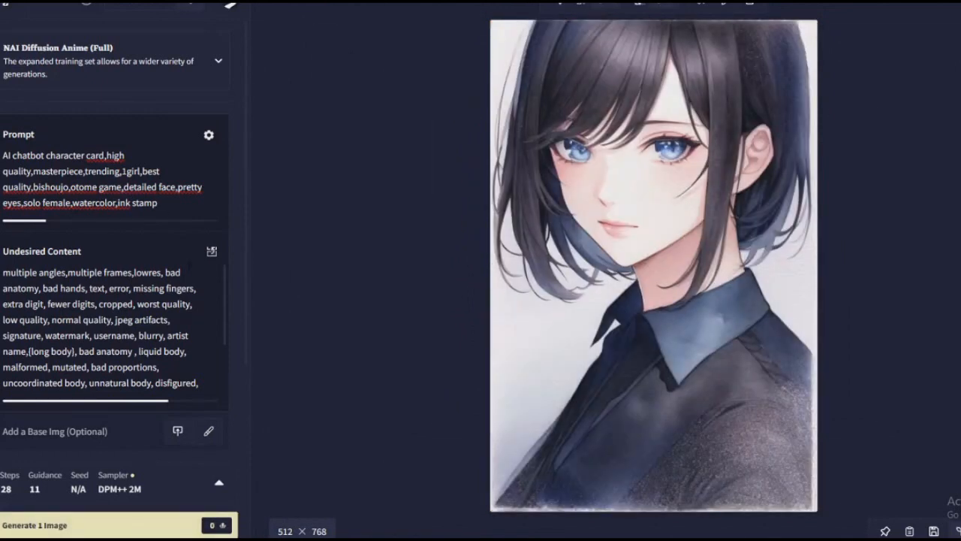
key(ctrl+Return)
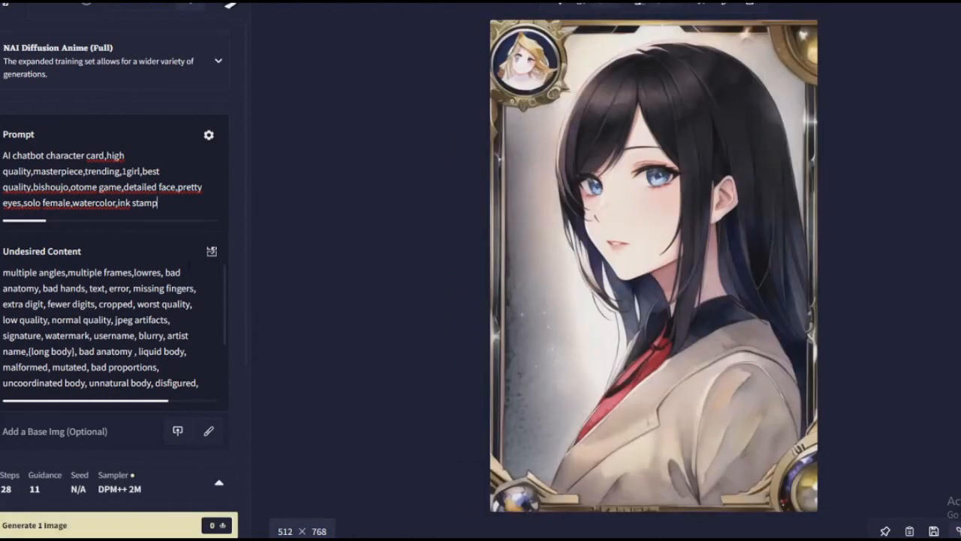
Replace "watercolor,ink stamp" with "sumi-e" at the end of the prompt and generate the image.
key(BackSpace)
key(BackSpace)
key(BackSpace)
key(BackSpace)
key(BackSpace)
key(BackSpace)
key(BackSpace)
key(BackSpace)
key(BackSpace)
key(BackSpace)
key(BackSpace)
key(BackSpace)
key(BackSpace)
key(BackSpace)
key(BackSpace)
key(BackSpace)
key(BackSpace)
key(BackSpace)
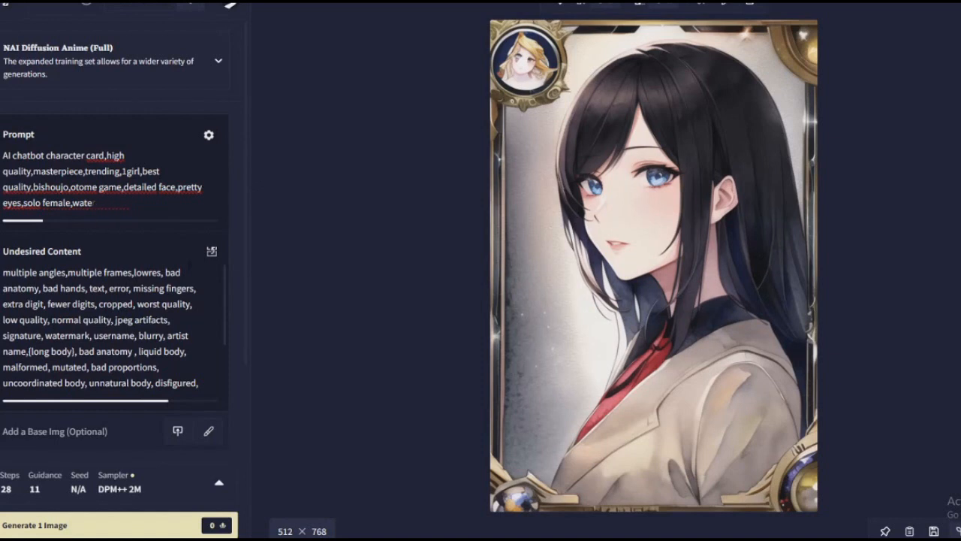
key(BackSpace)
key(BackSpace)
text(sumi-e)
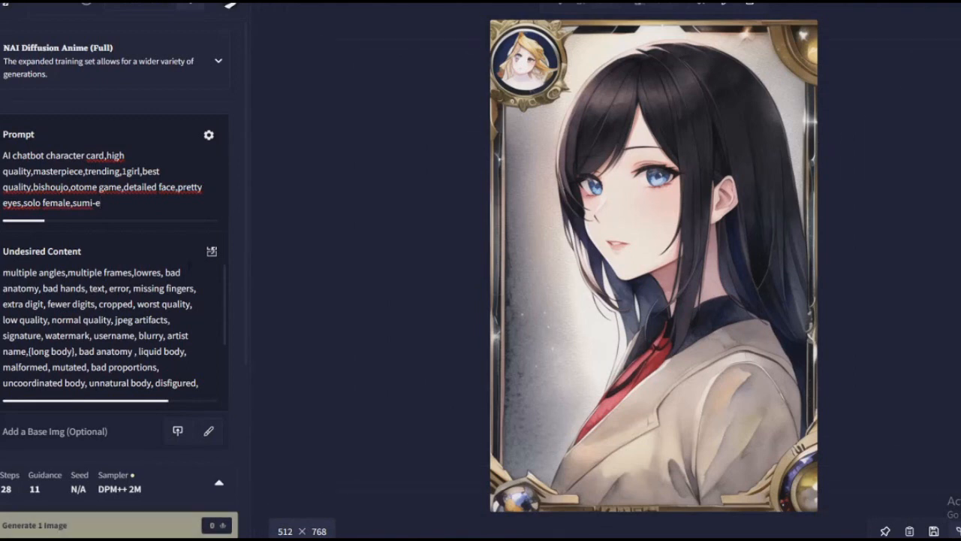
Write the remark "sumi-e is hit and" in place of "sumi-e" and delete it from the prompt.
key(BackSpace)
key(BackSpace)
key(BackSpace)
key(BackSpace)
key(BackSpace)
key(BackSpace)
text(s)
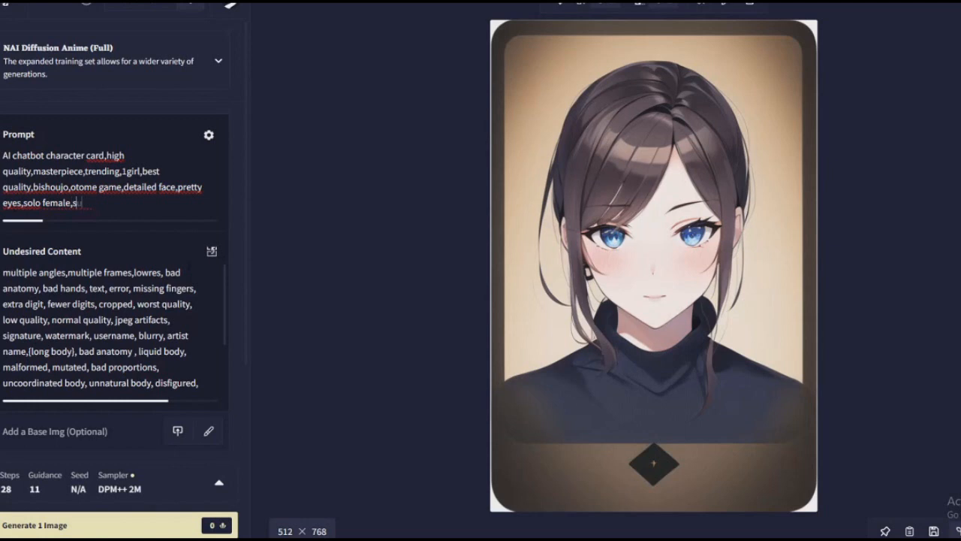
text(umi-e is hit and)
key(BackSpace)
key(BackSpace)
key(BackSpace)
key(BackSpace)
key(BackSpace)
key(BackSpace)
key(BackSpace)
key(BackSpace)
key(BackSpace)
key(BackSpace)
key(BackSpace)
key(BackSpace)
key(BackSpace)
key(BackSpace)
key(BackSpace)
key(BackSpace)
key(BackSpace)
Add "watercolor on paper" after "solo female," in the prompt and generate two images.
text(watercolor on paper)
key(ctrl+Return)
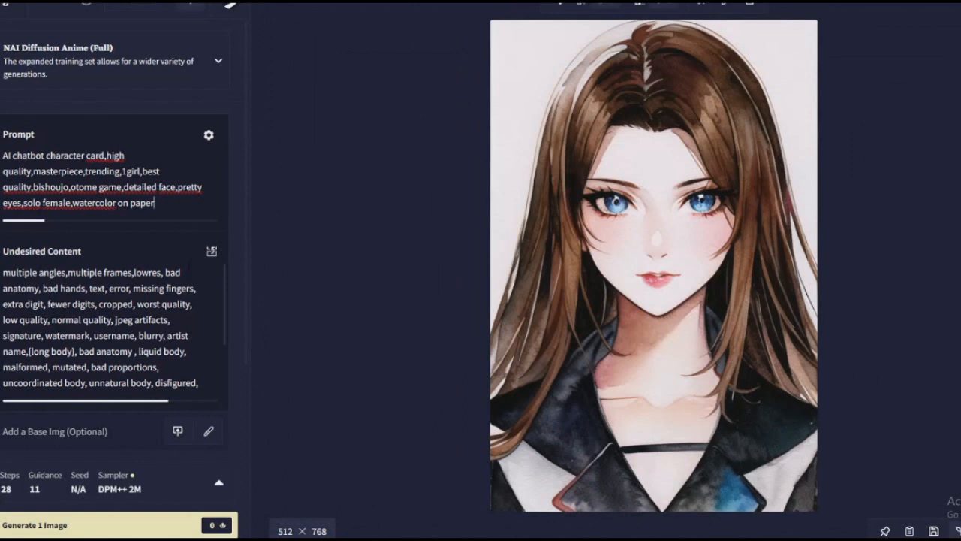
key(ctrl+Return)
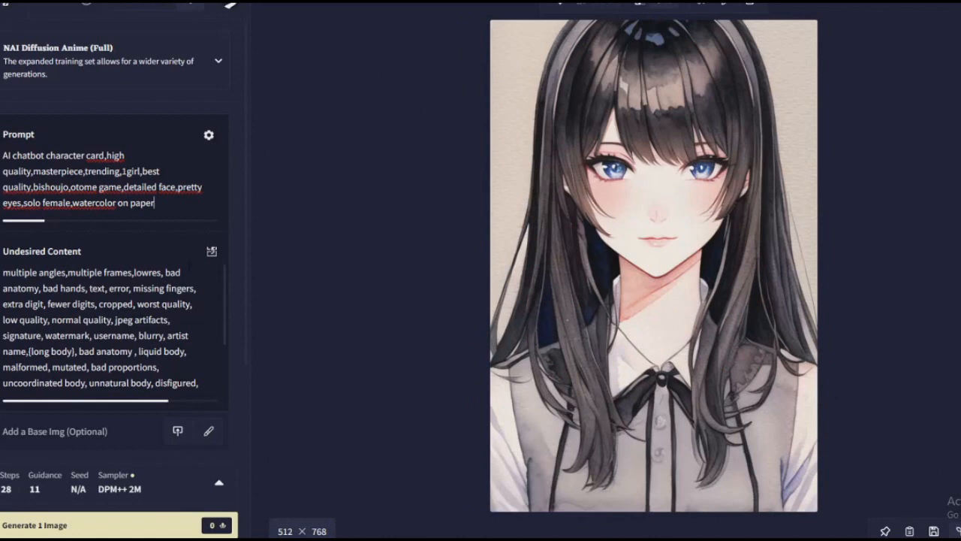
Replace the "1girl" tag in the prompt with "1boy".
key(Up)
key(Up)
key(Left)
key(Left)
key(BackSpace)
key(BackSpace)
key(BackSpace)
key(BackSpace)
text(boy)
Change the "bishoujo" tag in the prompt to "bishounen".
key(ctrl+Right)
key(ctrl+Right)
key(ctrl+Right)
key(ctrl+Right)
key(ctrl+Right)
key(BackSpace)
key(BackSpace)
text(nen)
Change "solo female" to "solo male" in the prompt and generate two images.
key(Down)
key(Left)
key(Left)
key(Left)
key(Left)
key(BackSpace)
key(BackSpace)
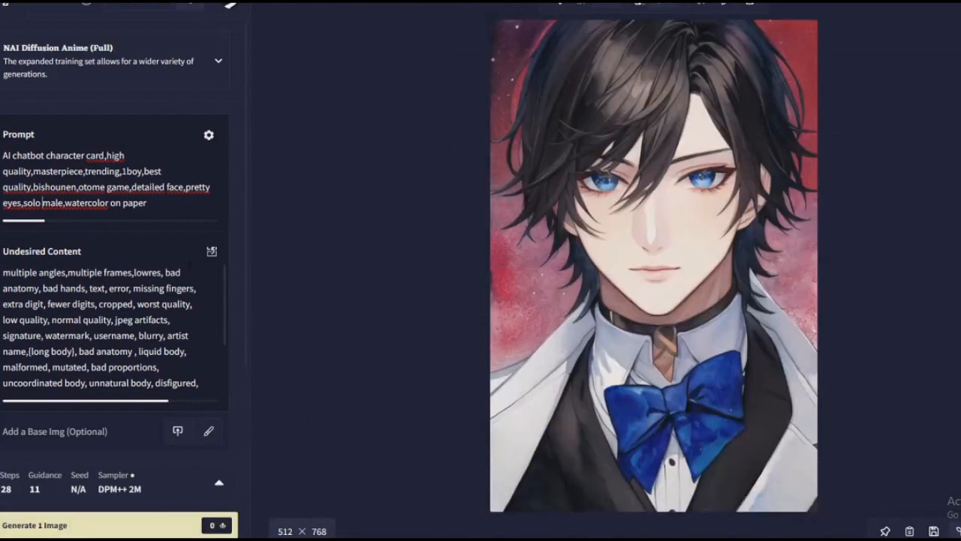
scroll(113, 270, down, 2)
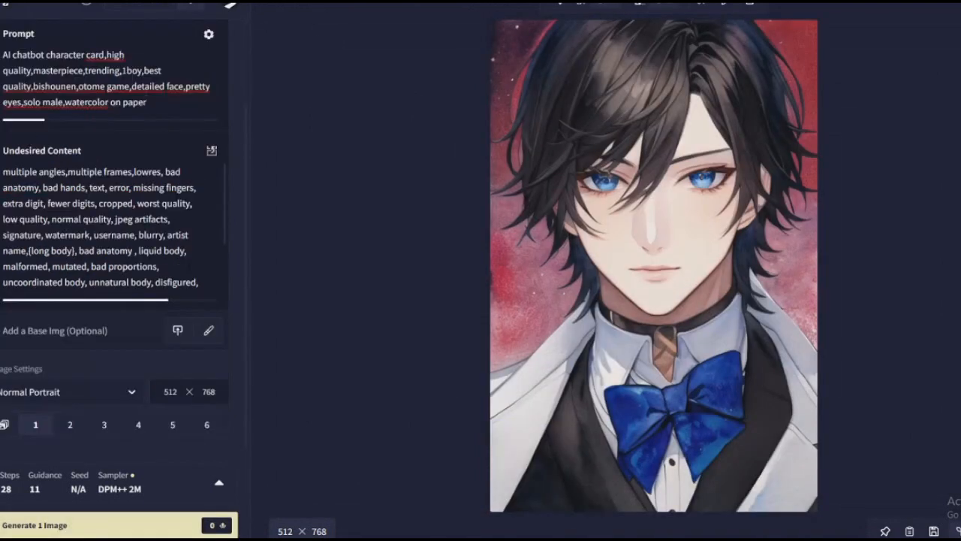
key(ctrl+Return)
scroll(233, 221, up, 2)
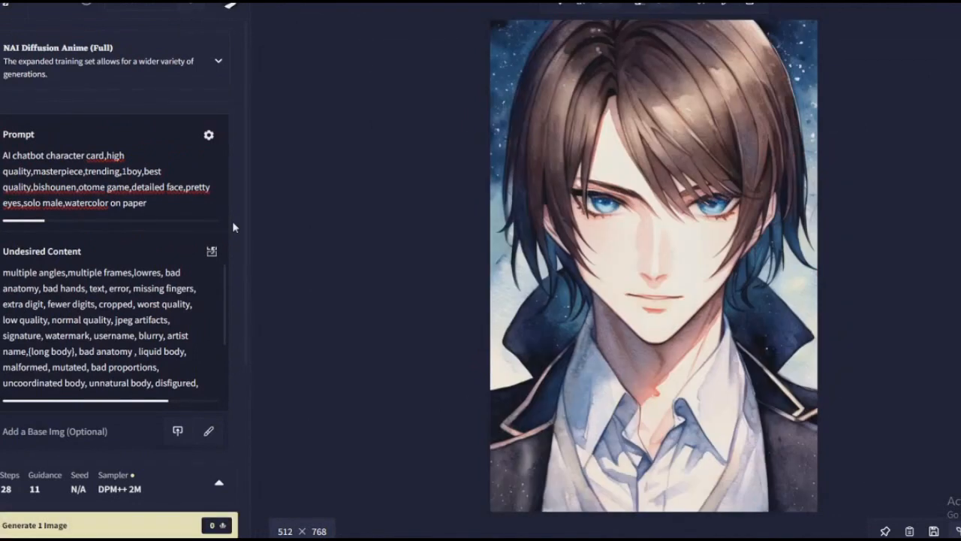
Add ",ink wash" after "watercolor on paper" in the prompt and generate three images.
text(,in)
key(BackSpace)
key(BackSpace)
text(ink wash)
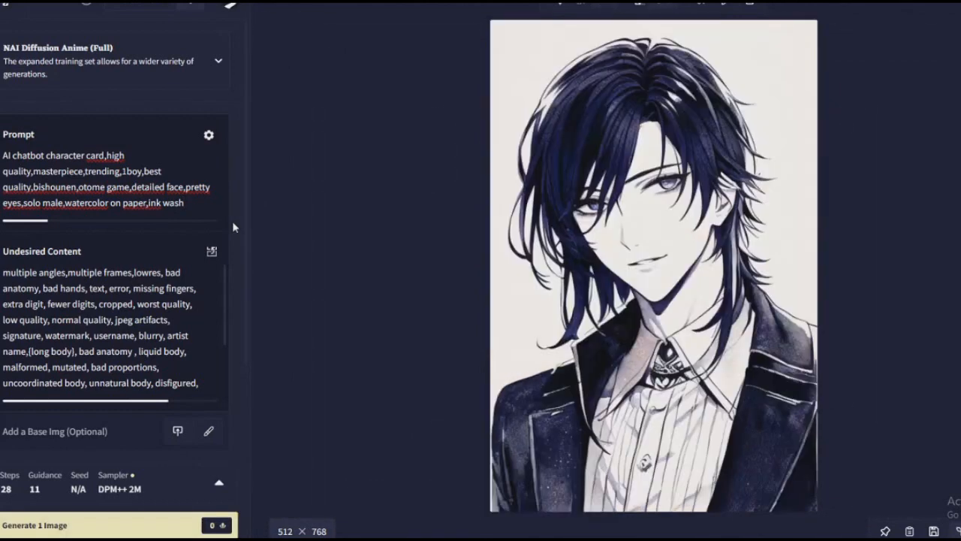
key(ctrl+Return)
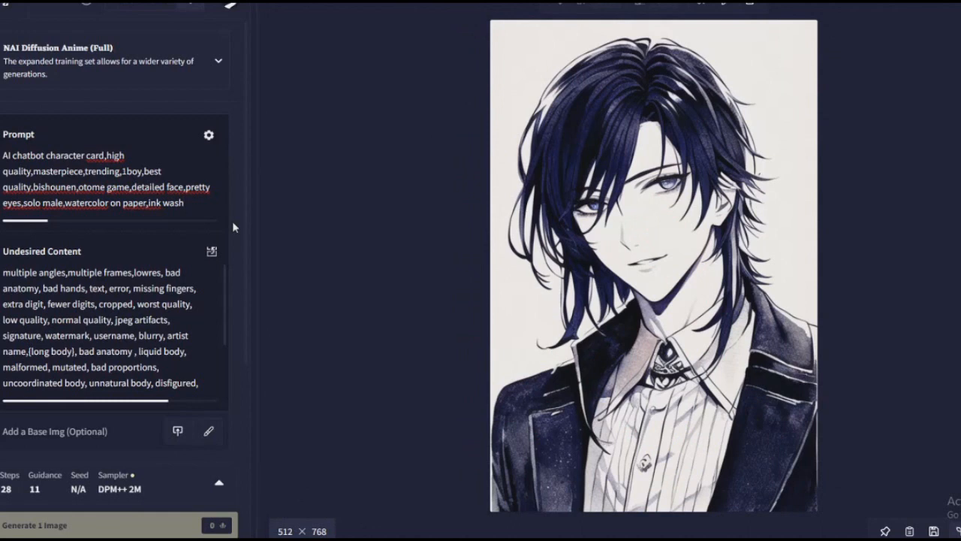
key(ctrl+Return)
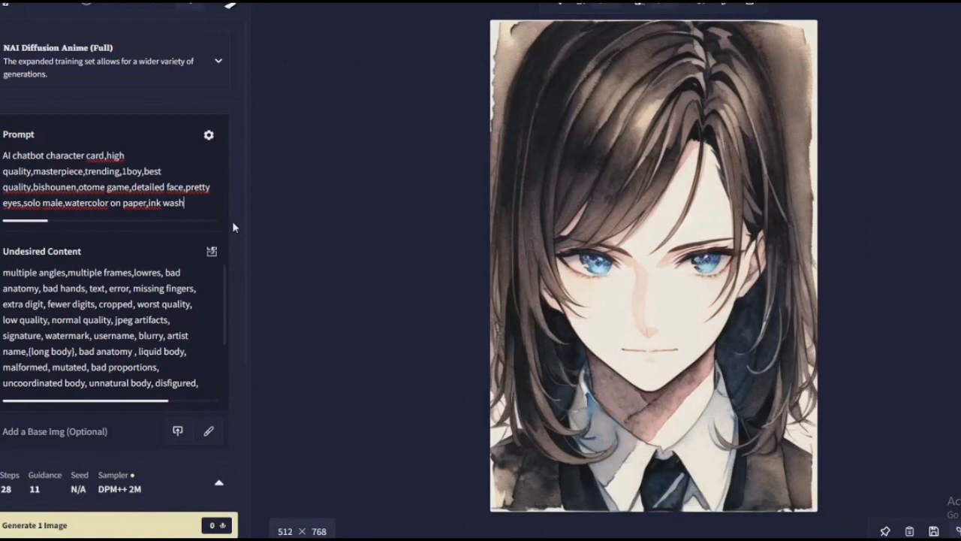
key(ctrl+Return)
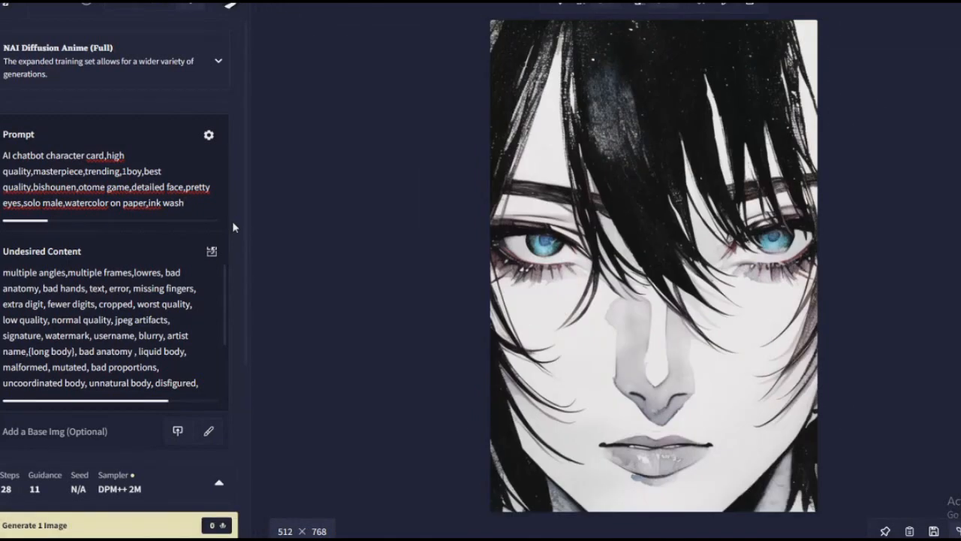
Add ",ink splatter" after "ink wash" at the end of the prompt and generate three images.
text(,ink splatter)
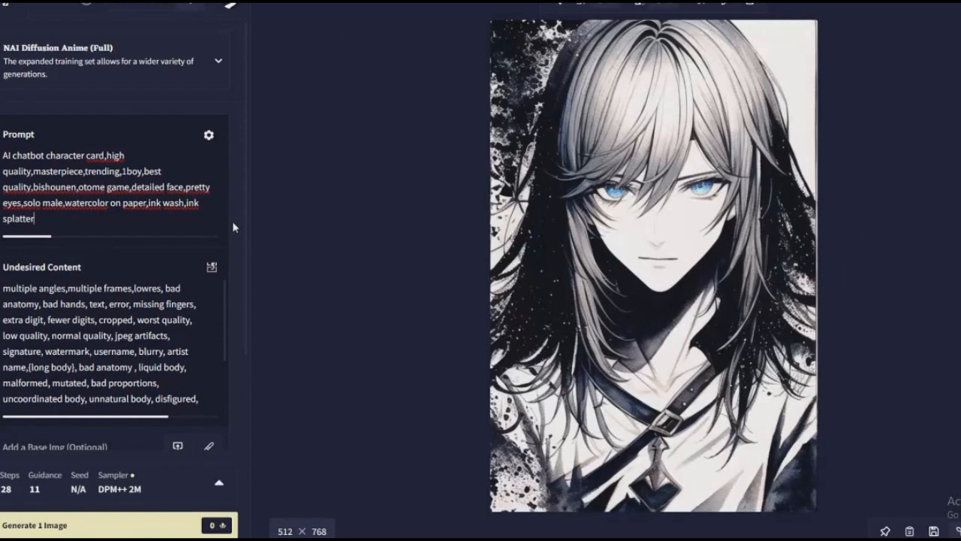
key(ctrl+Return)
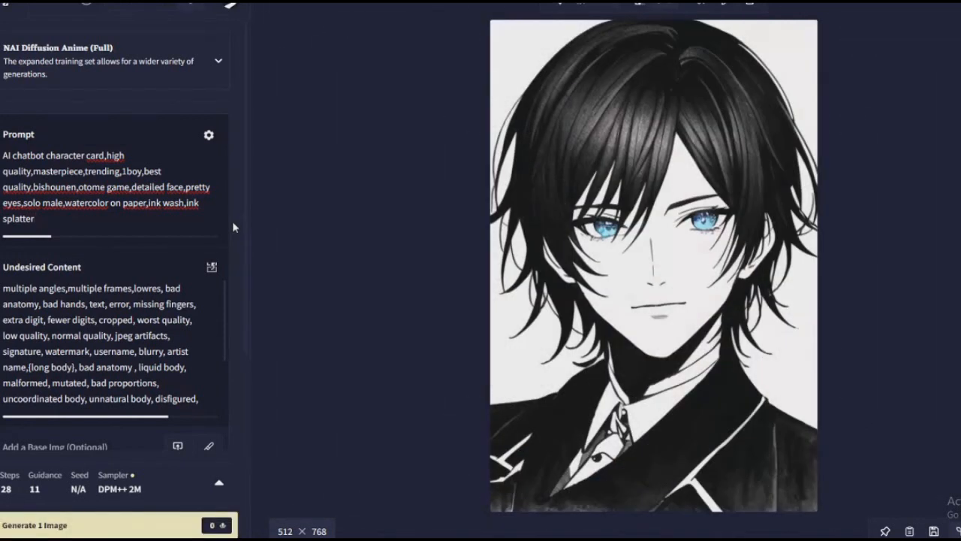
key(ctrl+Return)
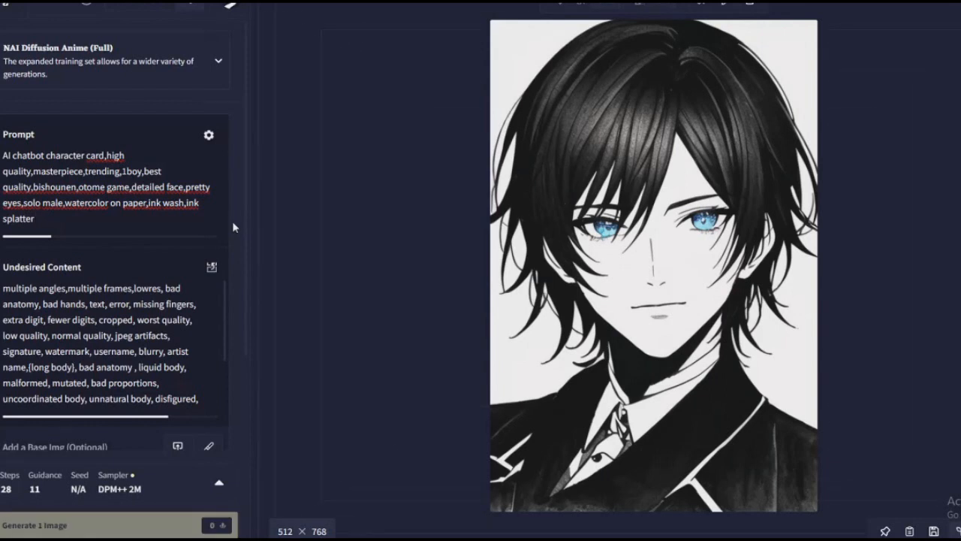